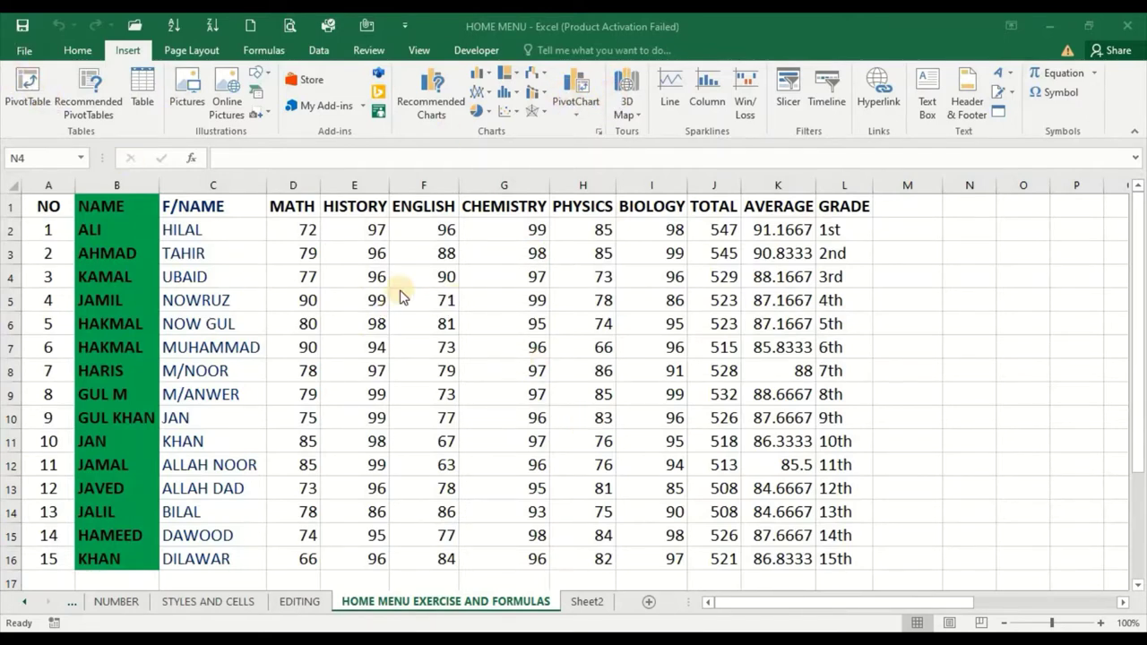
Select the MATH to BIOLOGY marks in D2:I11 and start a PivotTable from them
left_click(327, 233)
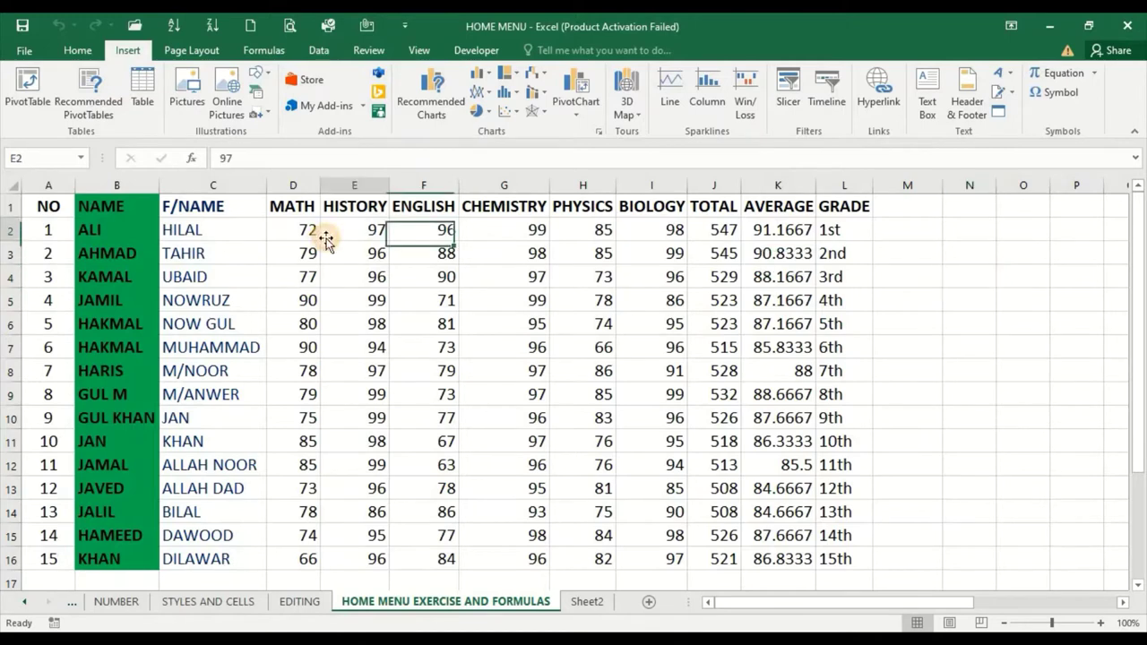
left_click(297, 230)
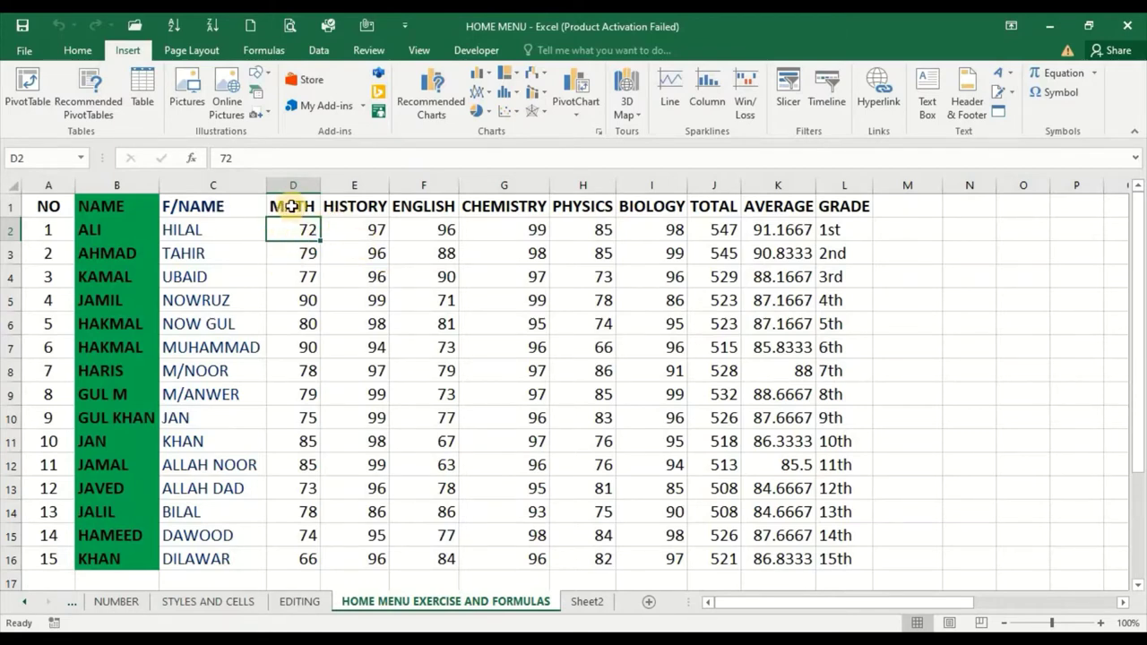
mouse_move(269, 232)
left_mouse_down()
mouse_move(677, 353)
mouse_move(676, 446)
left_mouse_up()
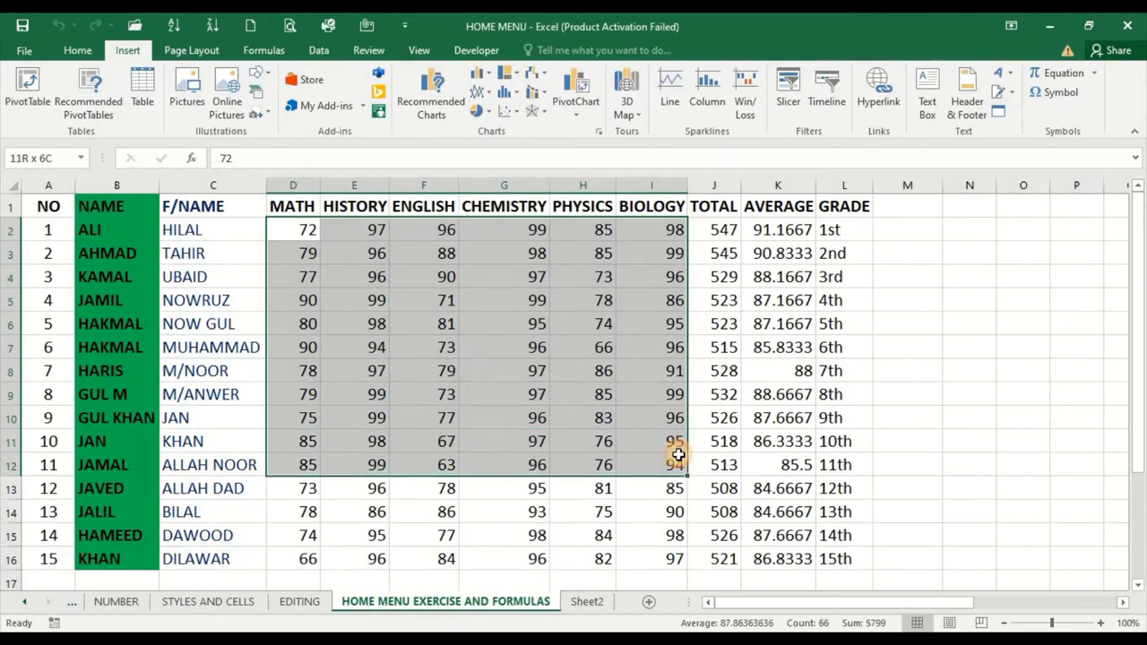
left_click_drag(677, 446, 678, 442)
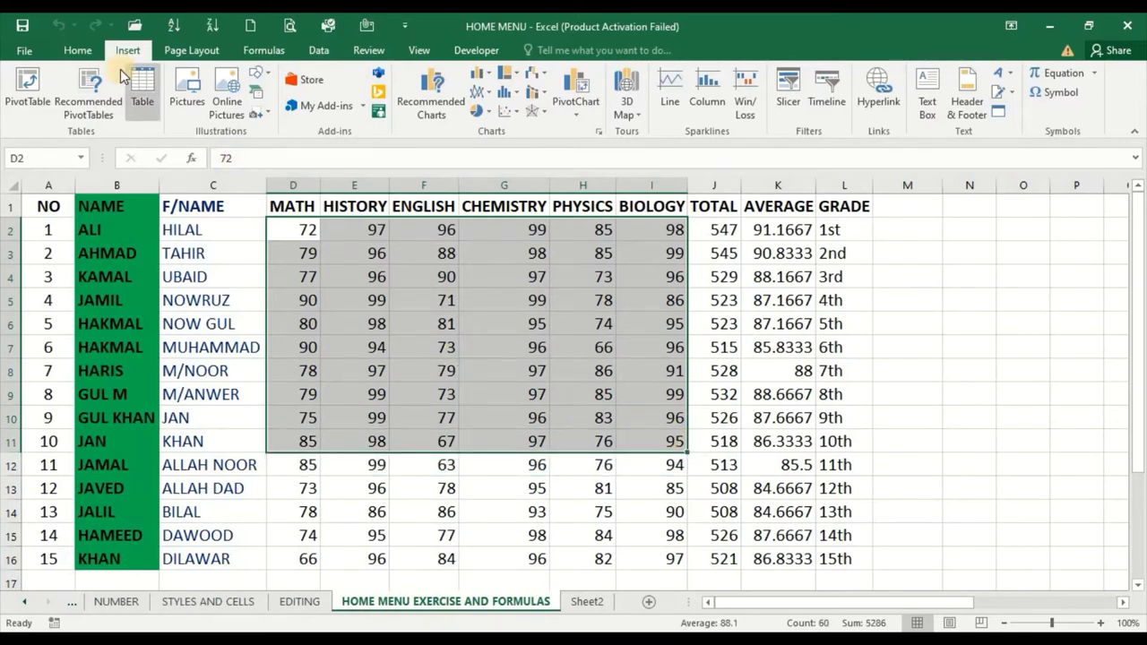
left_click(22, 91)
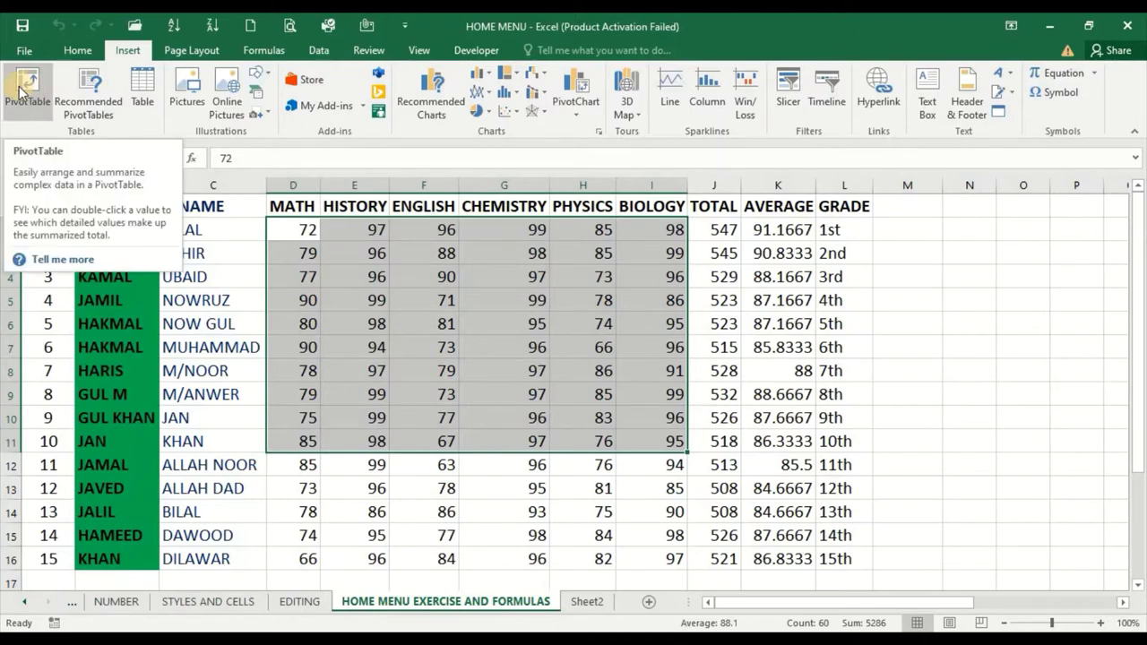
left_click(18, 87)
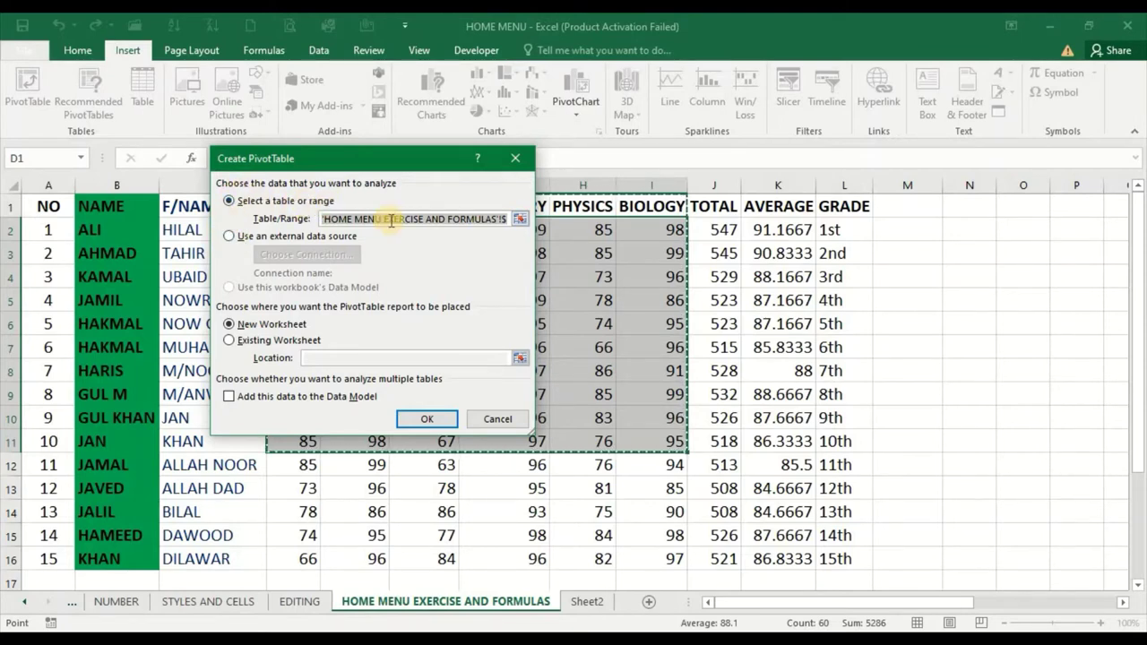
Keep the original source range and move the Create PivotTable dialog off the marks
left_click_drag(389, 220, 327, 219)
key("Delete")
key("ctrl+z")
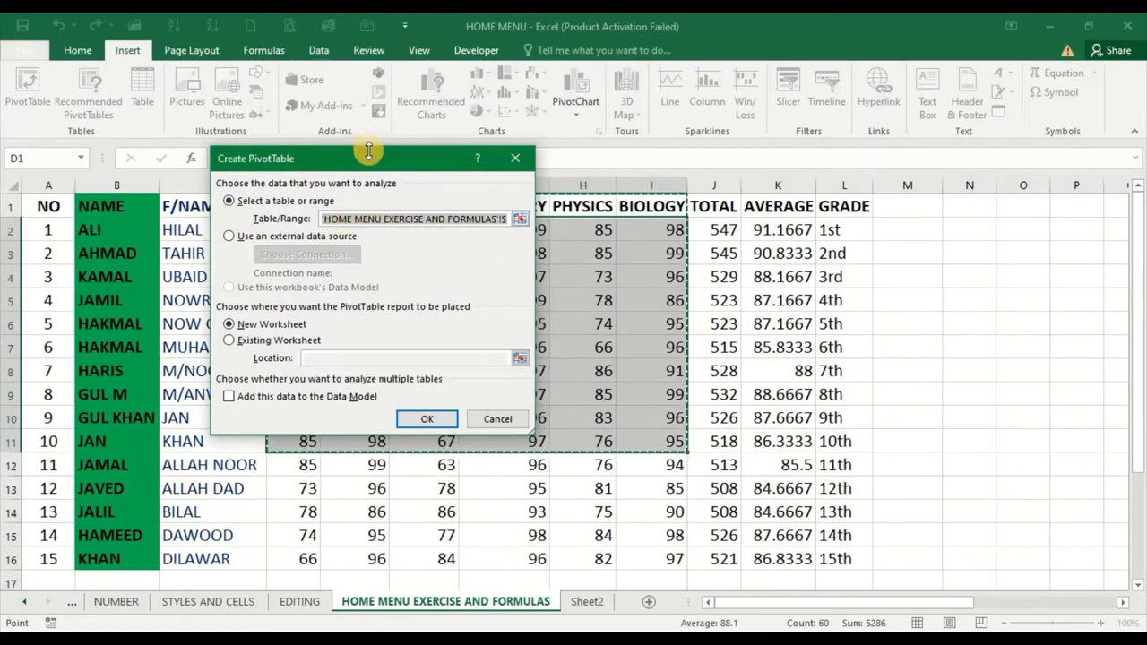
mouse_move(370, 159)
left_mouse_down()
mouse_move(900, 29)
mouse_move(905, 52)
left_mouse_up()
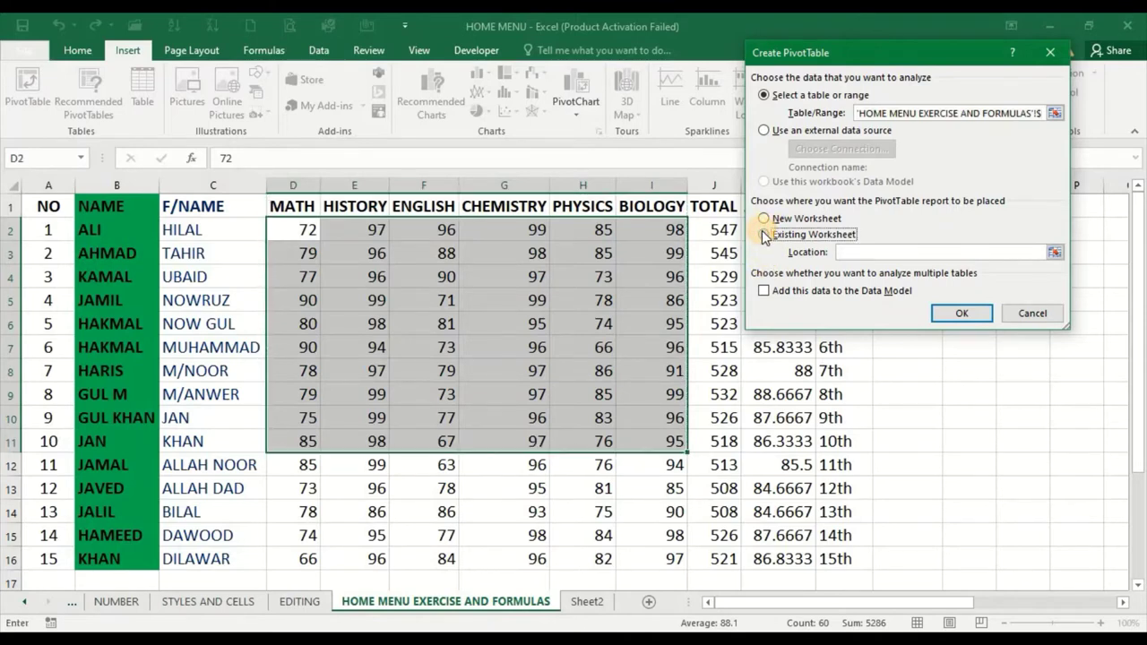
Place the PivotTable on the existing worksheet at location F19:K31
left_click(764, 234)
left_click(858, 252)
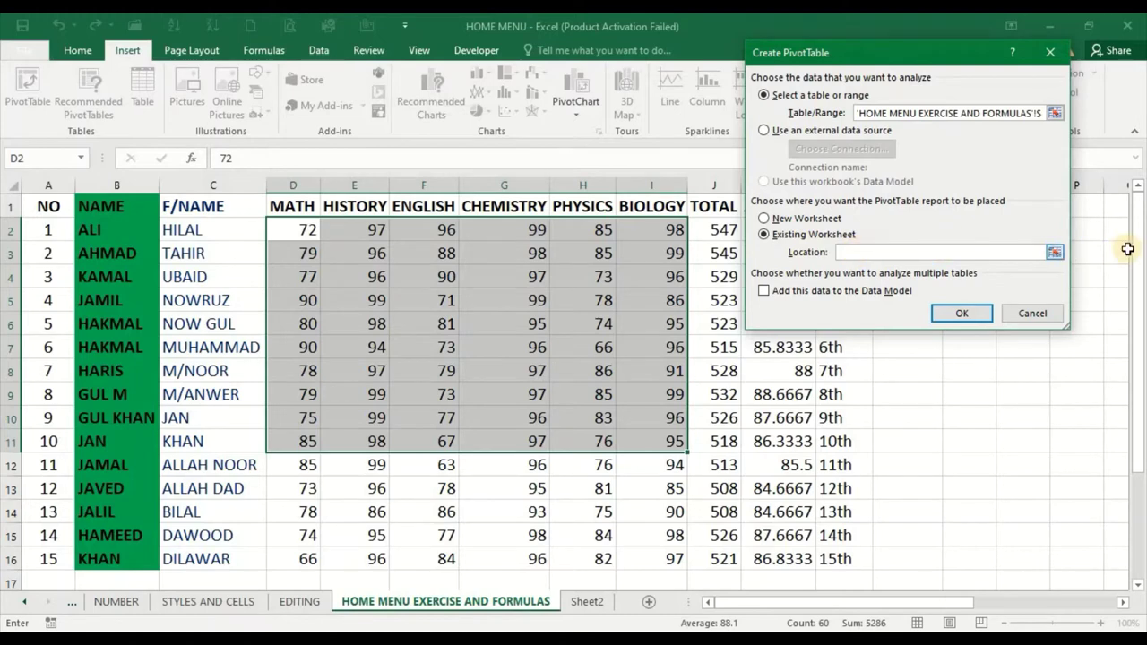
left_click(1138, 591)
left_click(1138, 591)
left_click(1138, 592)
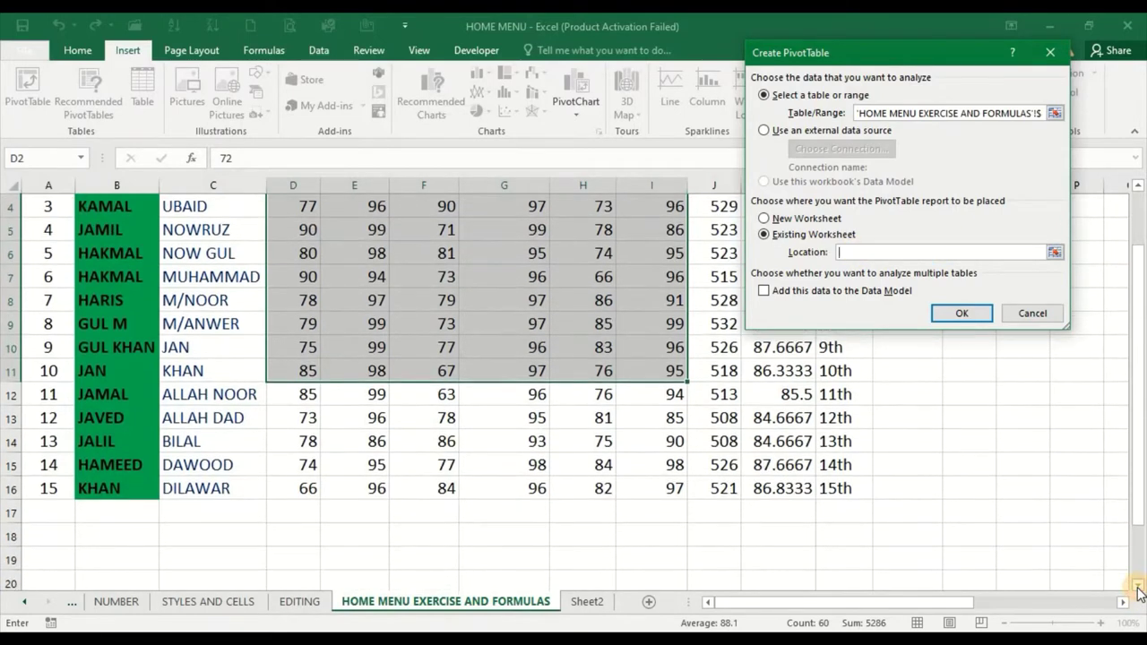
left_click_drag(1138, 591, 1137, 592)
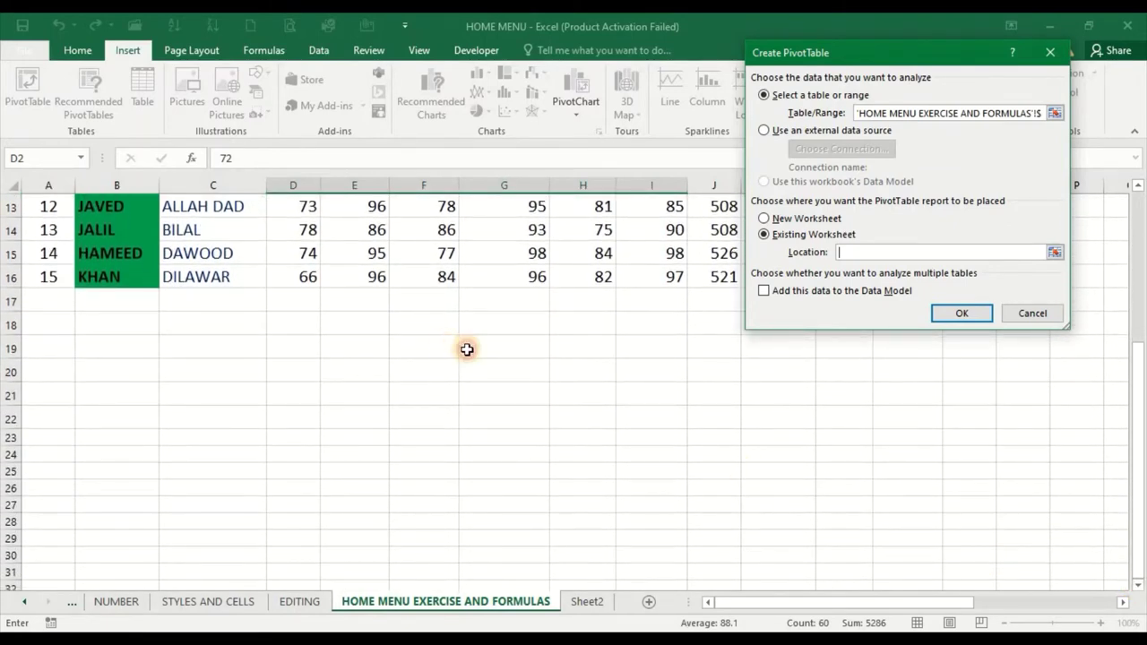
left_click_drag(448, 344, 764, 388)
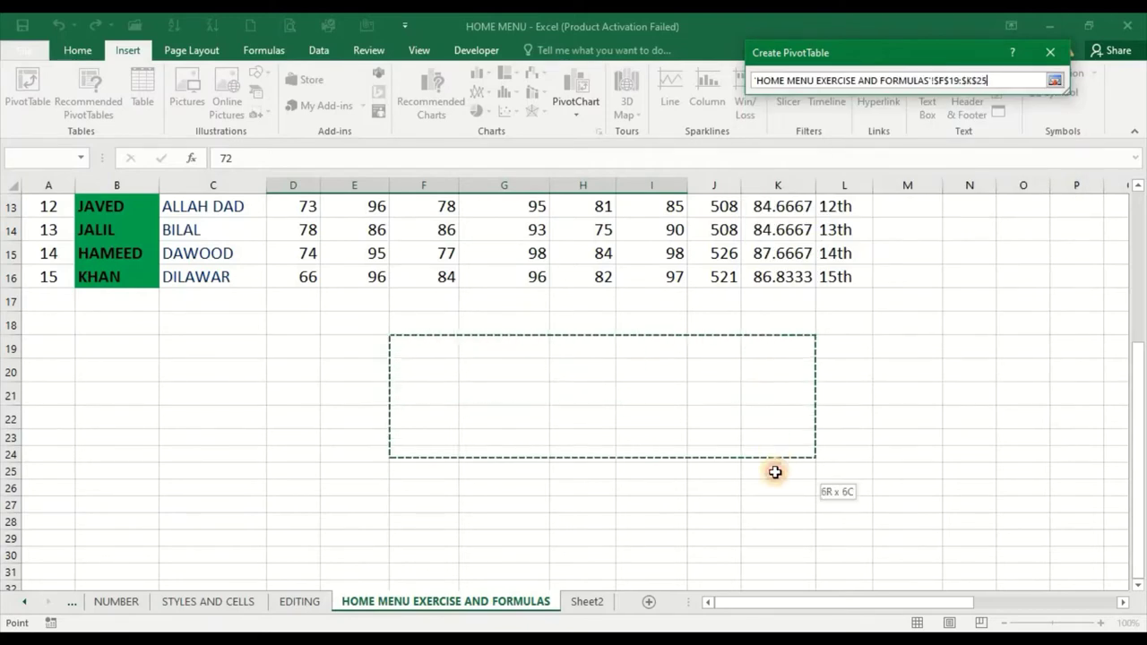
left_click_drag(764, 388, 784, 571)
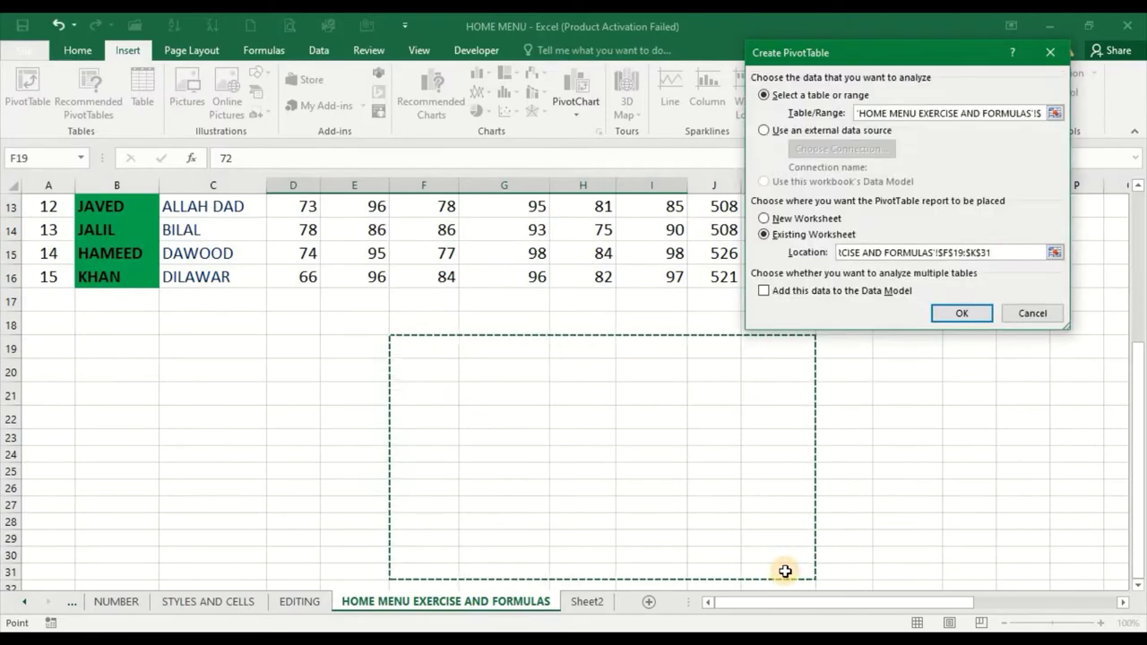
left_click(987, 252)
Create the PivotTable at F19 and add MATH, giving Sum of MATH 805
left_click(949, 315)
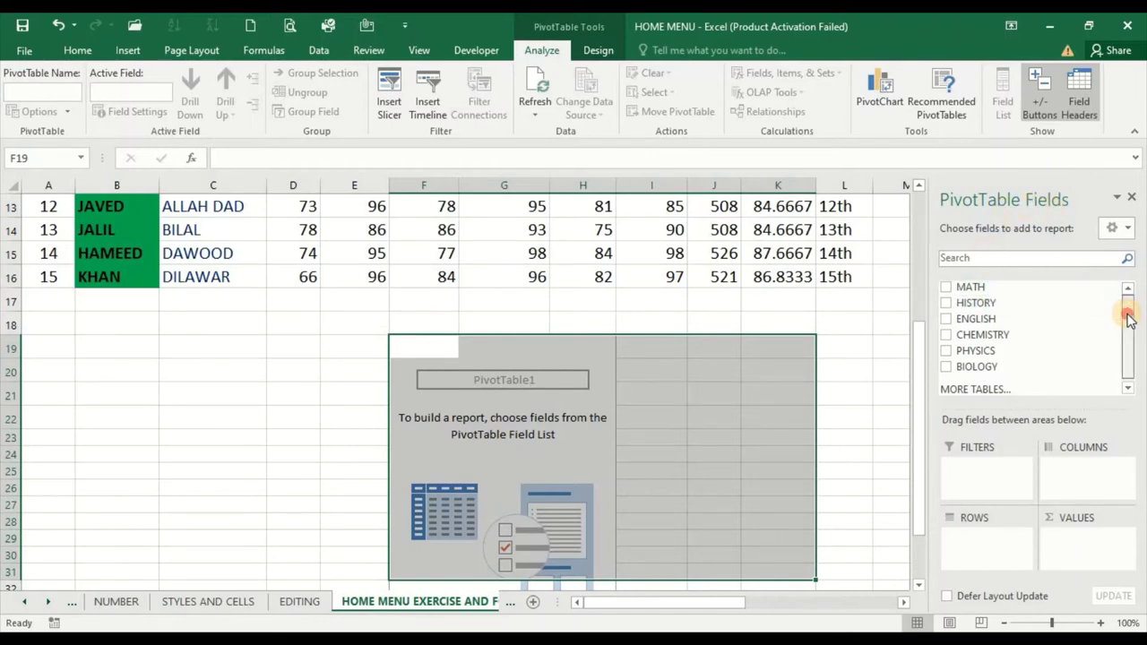
left_click_drag(1129, 323, 1134, 351)
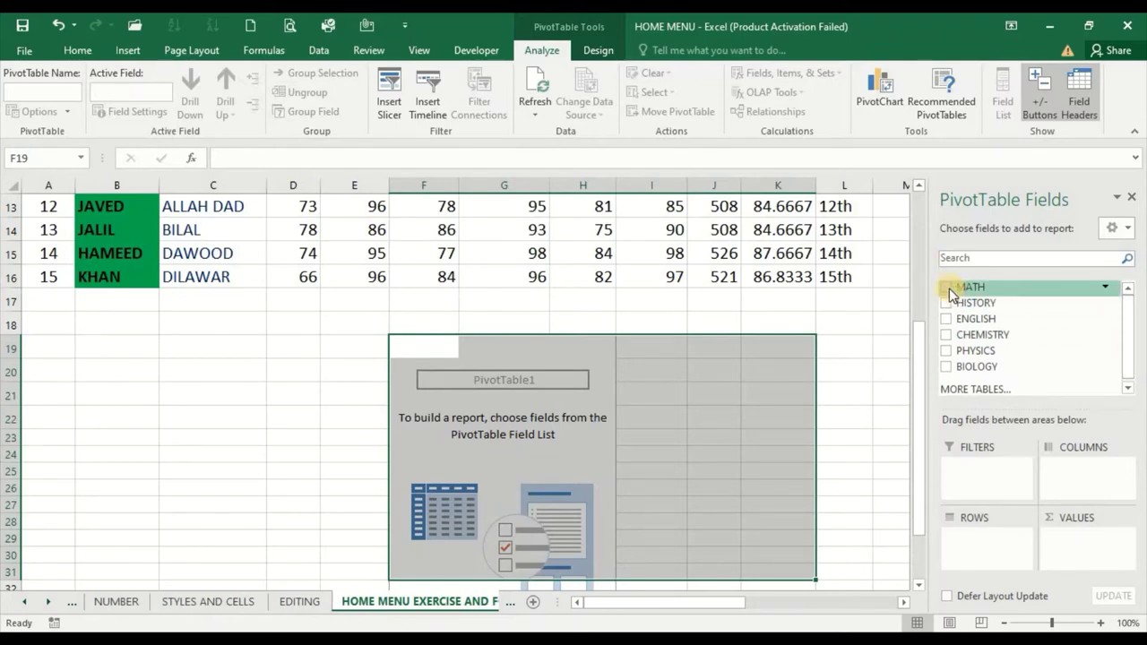
left_click(947, 288)
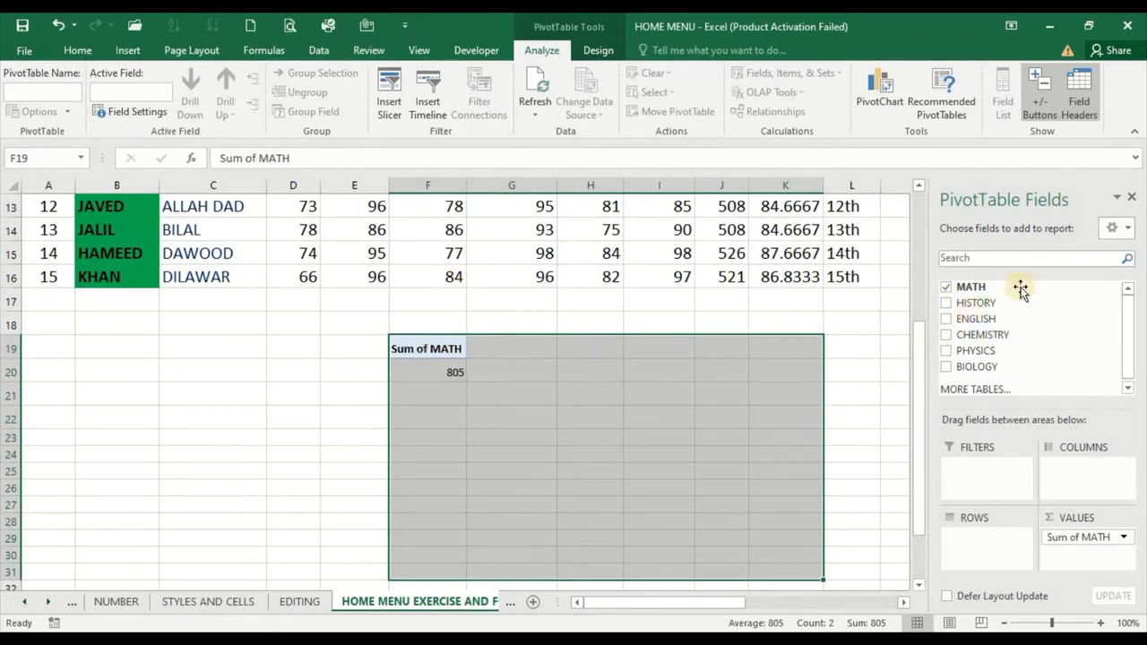
Add HISTORY 973, CHEMISTRY 971, PHYSICS 791 and BIOLOGY 951 sums beside MATH
left_click(946, 303)
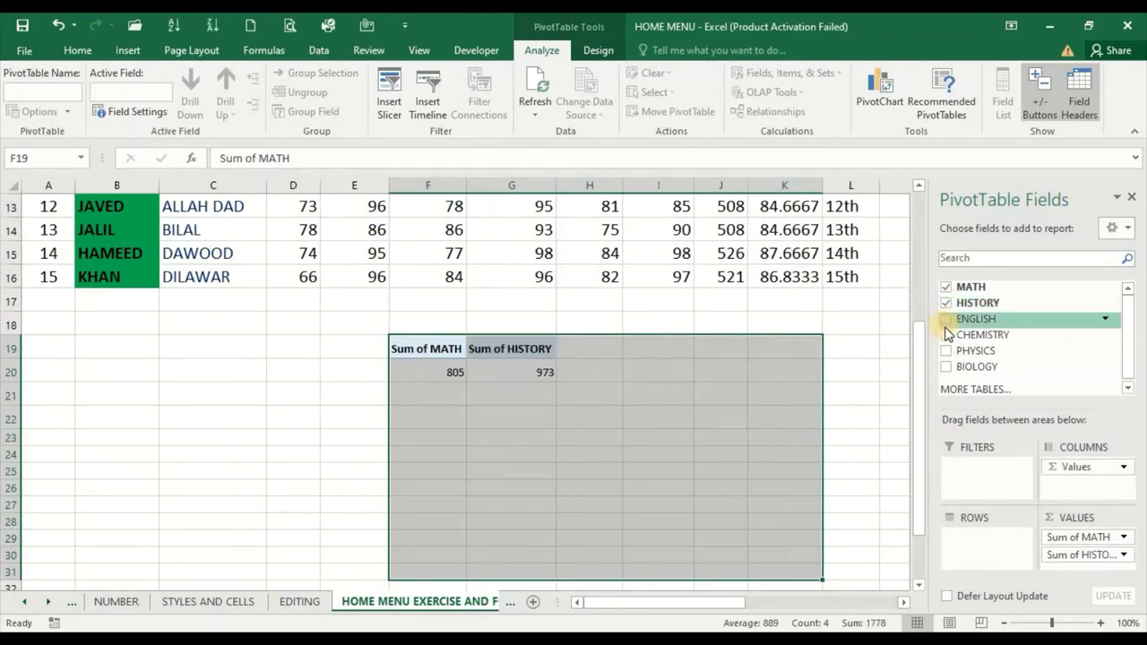
left_click(946, 334)
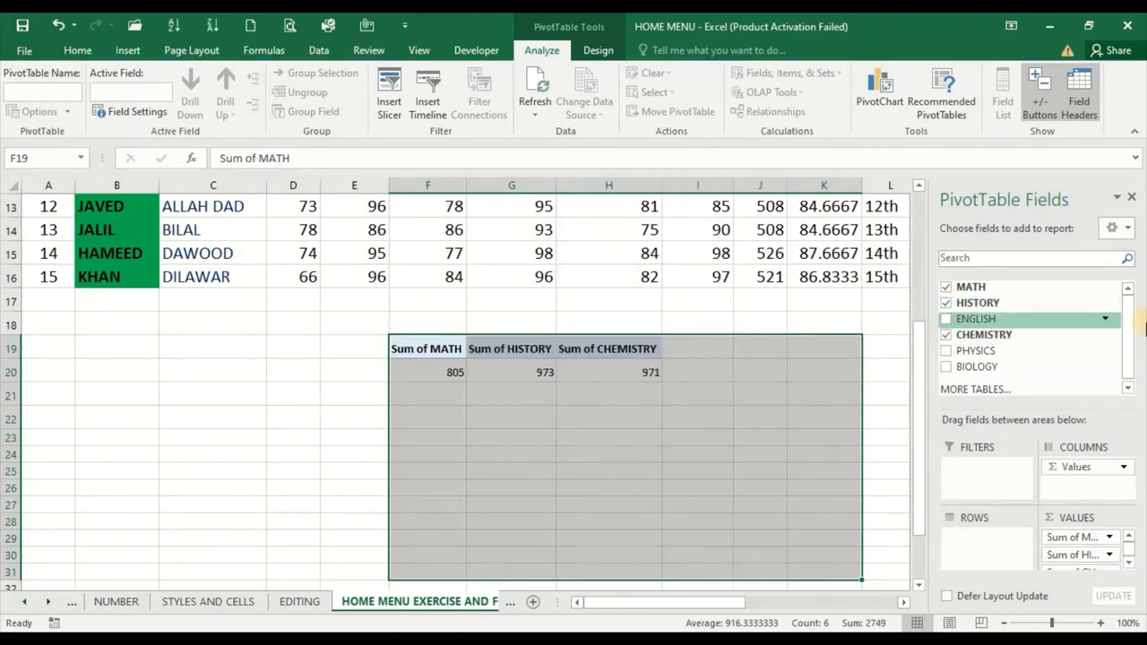
left_click(1131, 329)
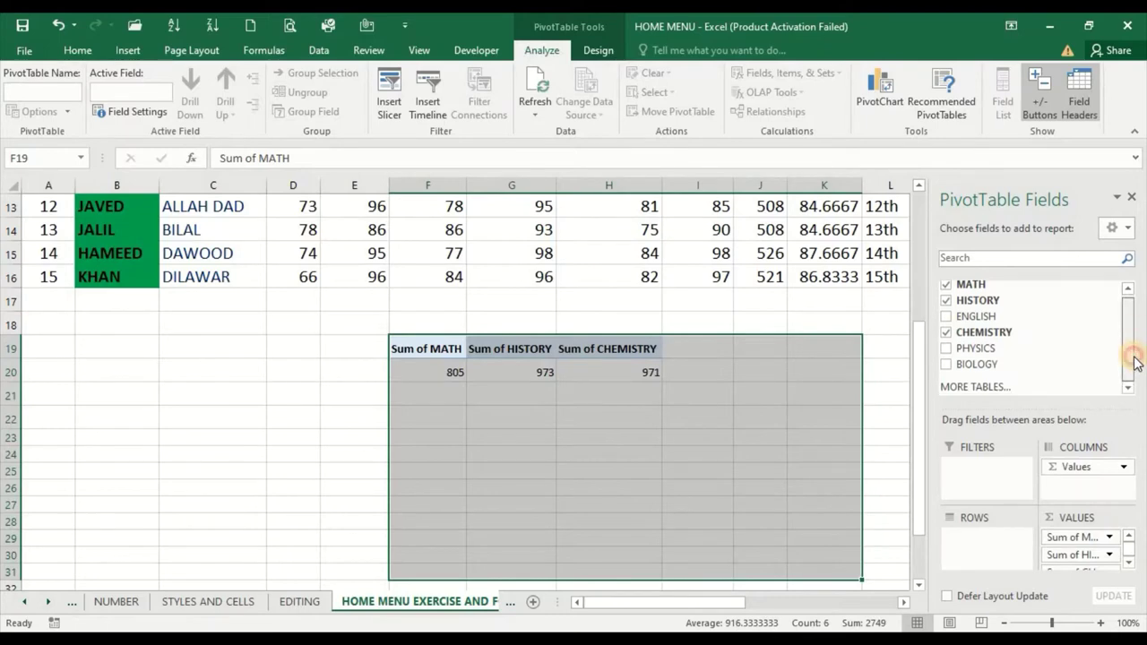
left_click(947, 348)
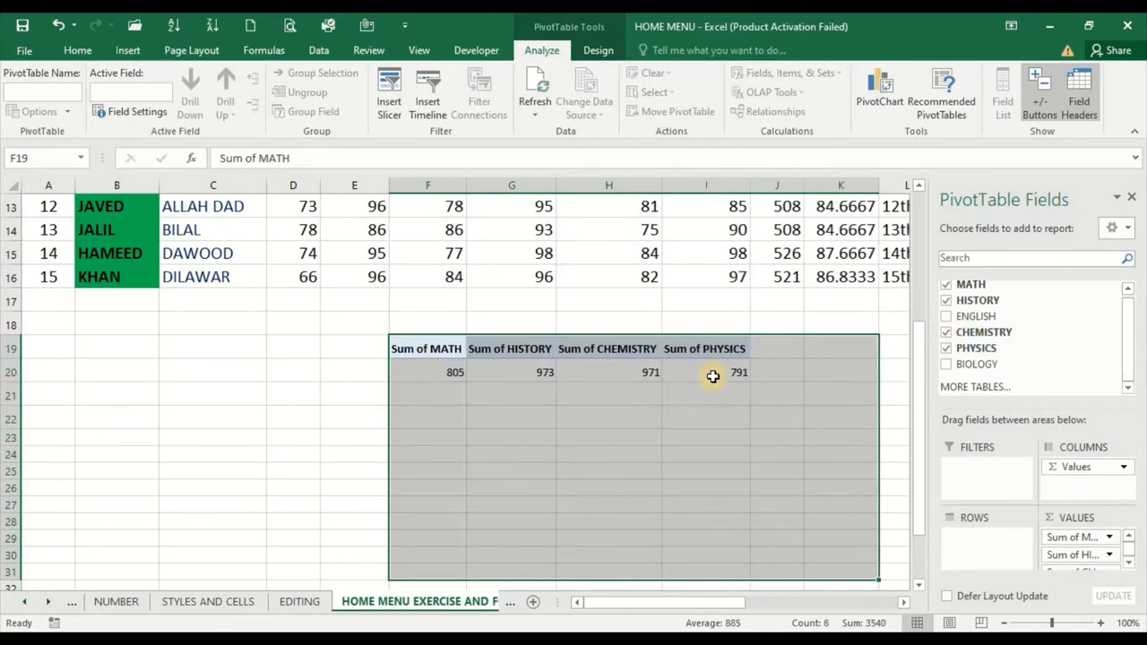
left_click(946, 364)
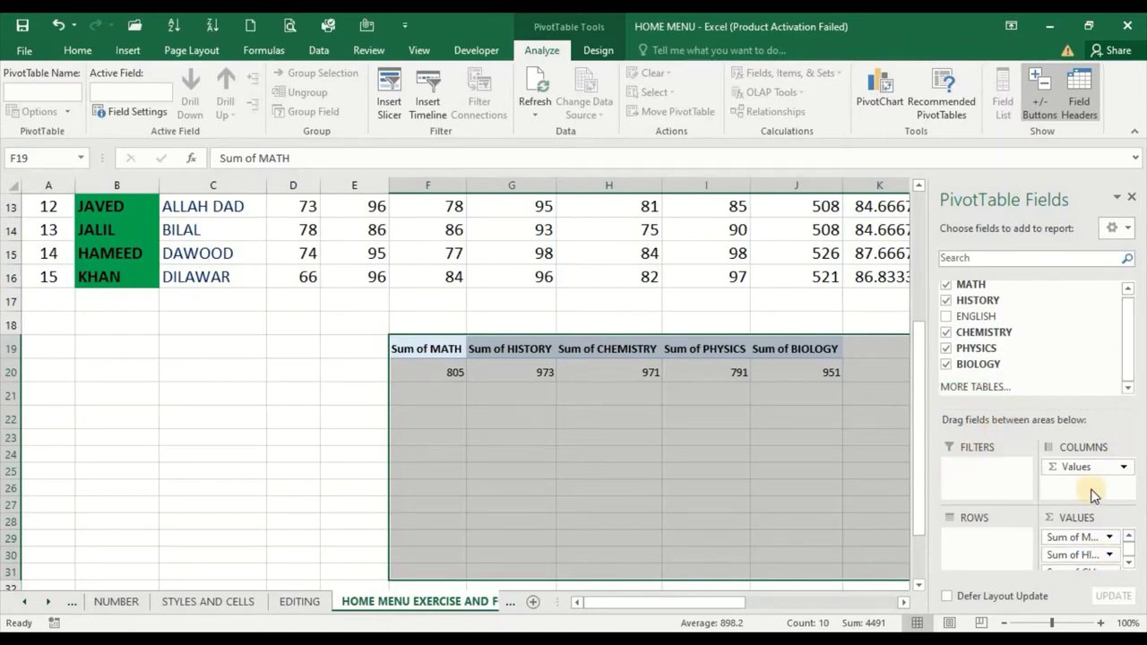
left_click(1123, 467)
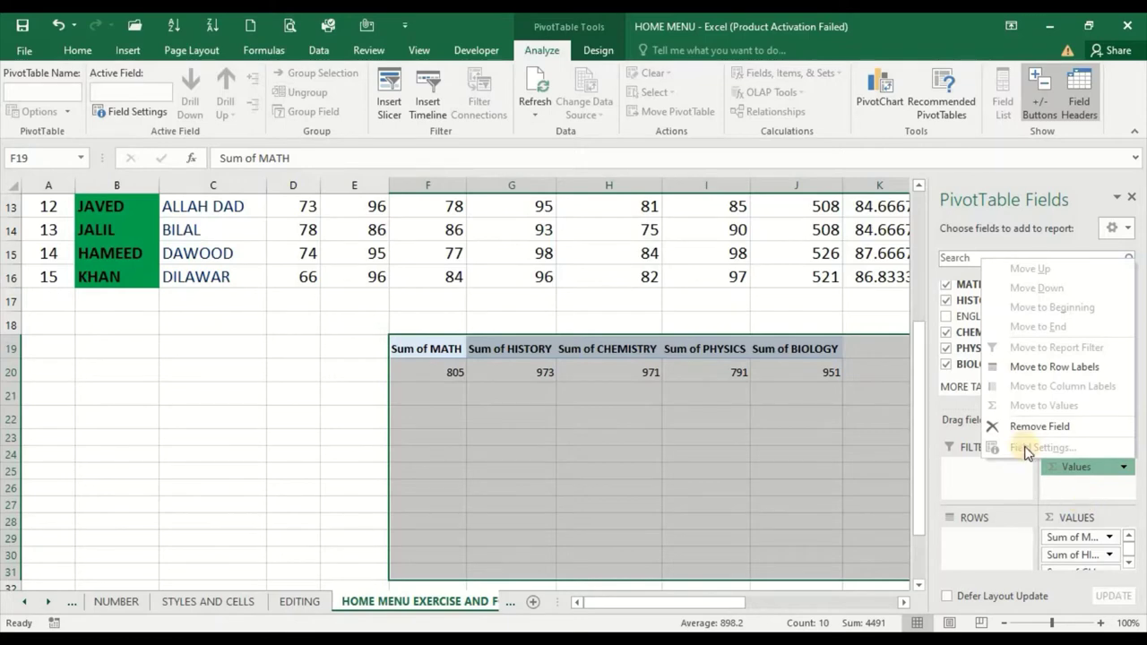
left_click(1061, 472)
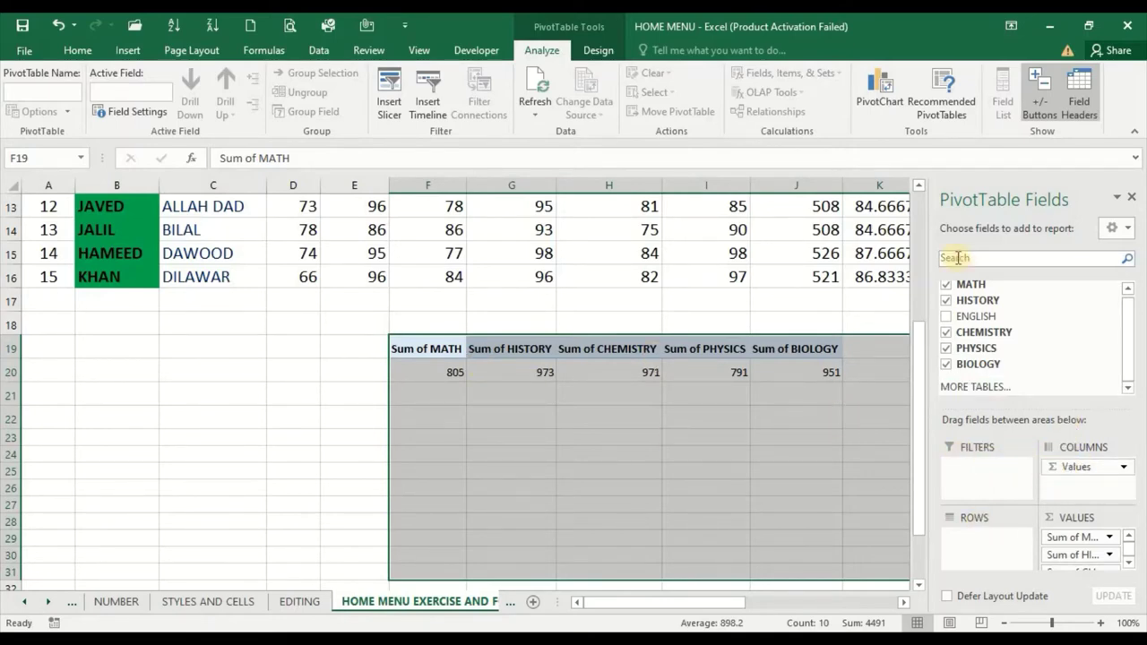
Add the ENGLISH sum to the pivot and toggle the Generate GetPivotData option
left_click(951, 316)
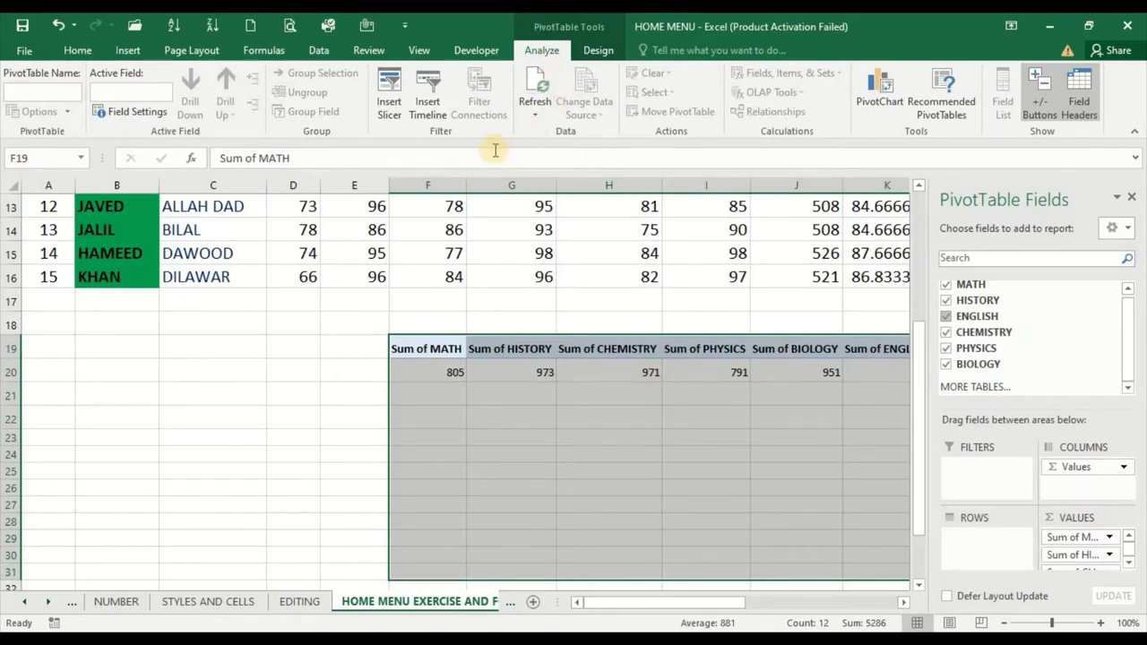
left_click(35, 95)
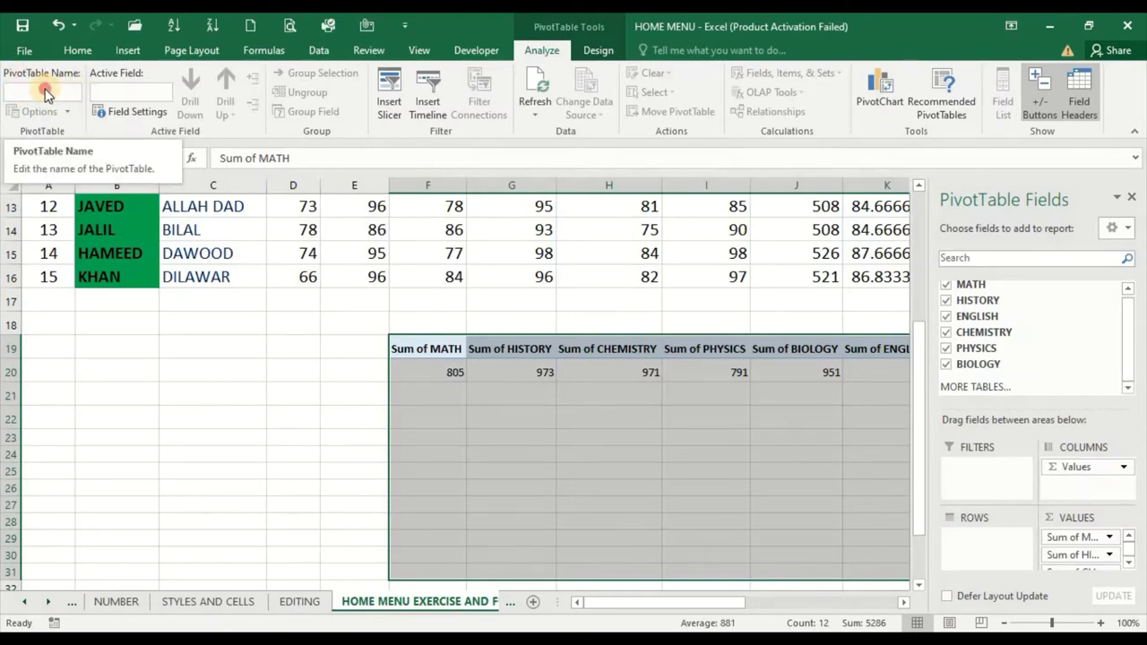
left_click(45, 92)
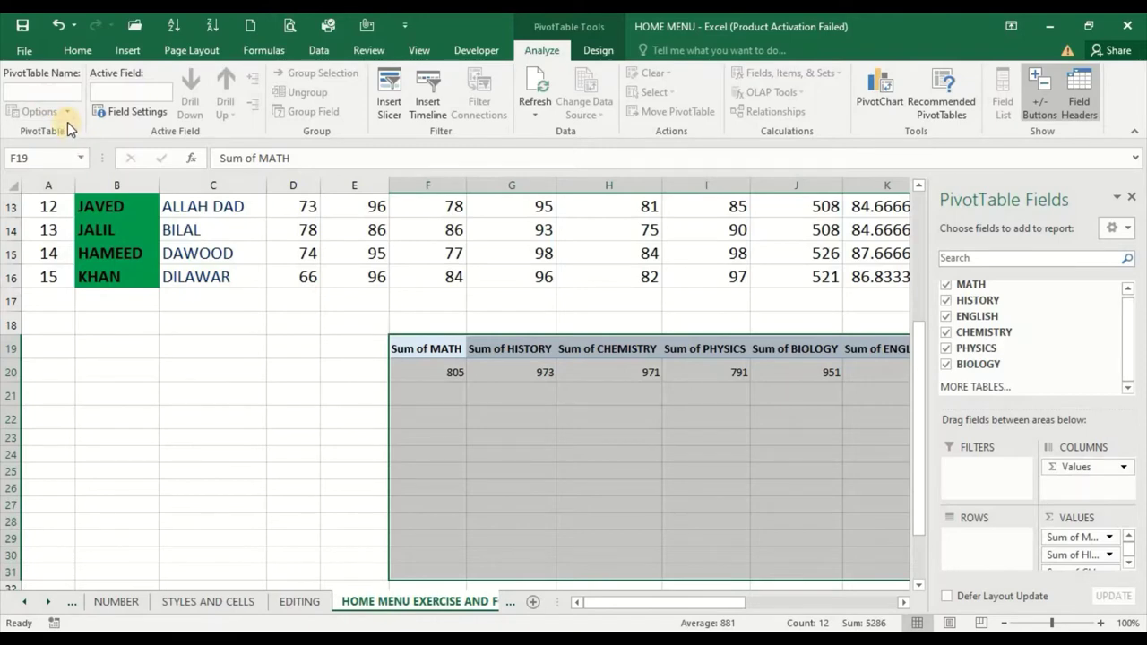
left_click(65, 109)
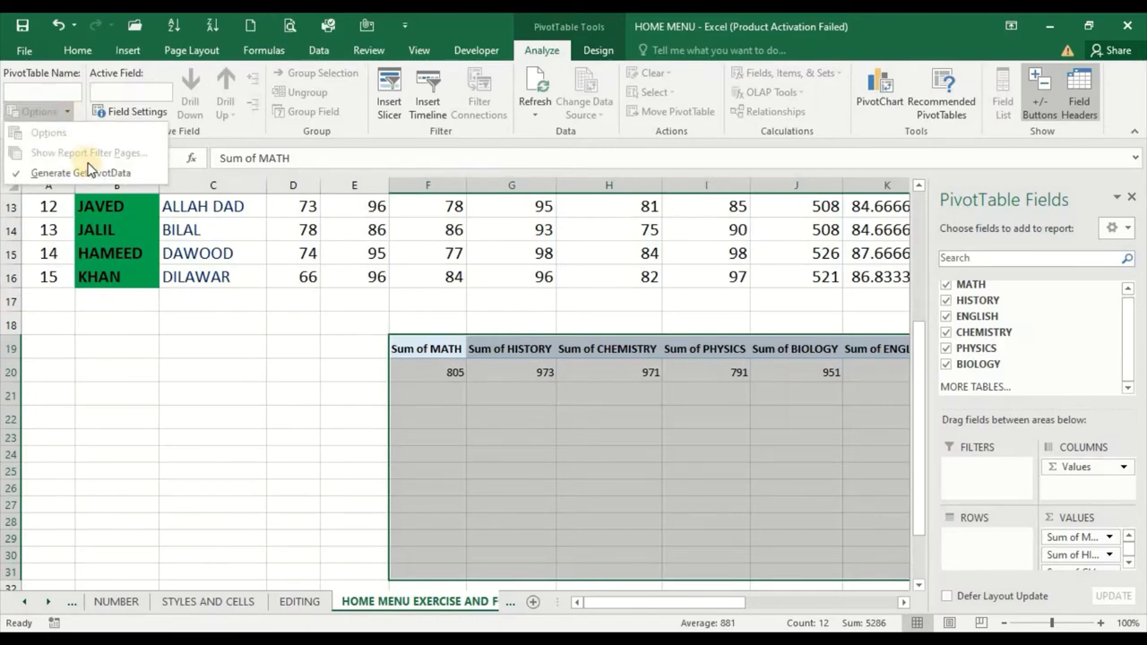
left_click(90, 171)
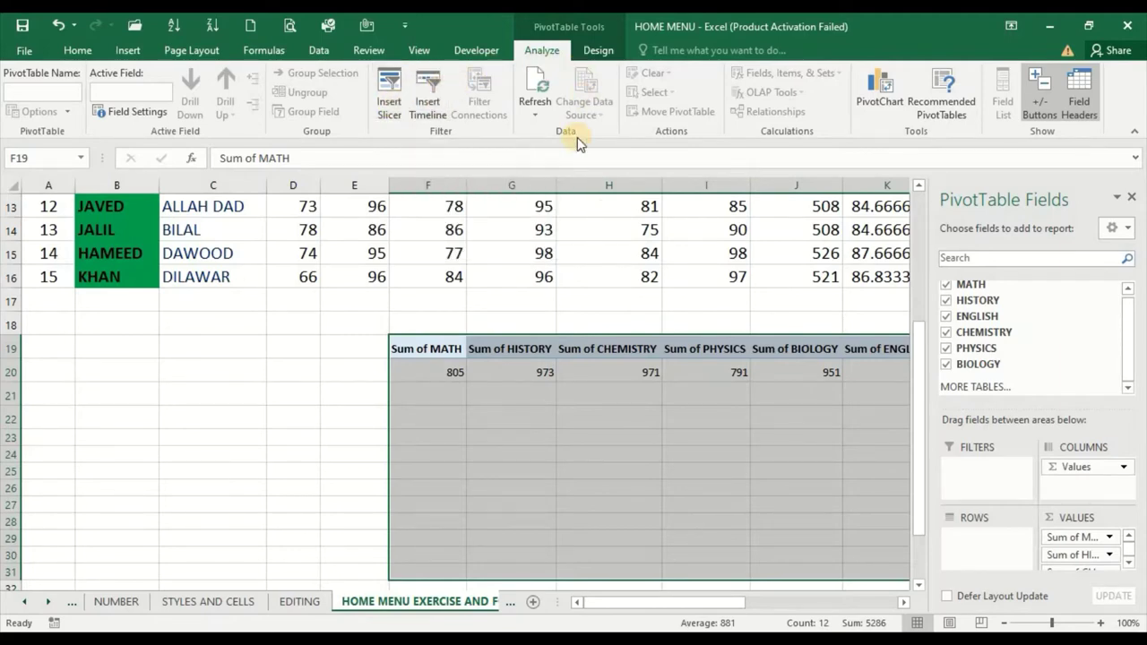
Try inserting a timeline, dismiss the resulting error and clear the selection
left_click(431, 104)
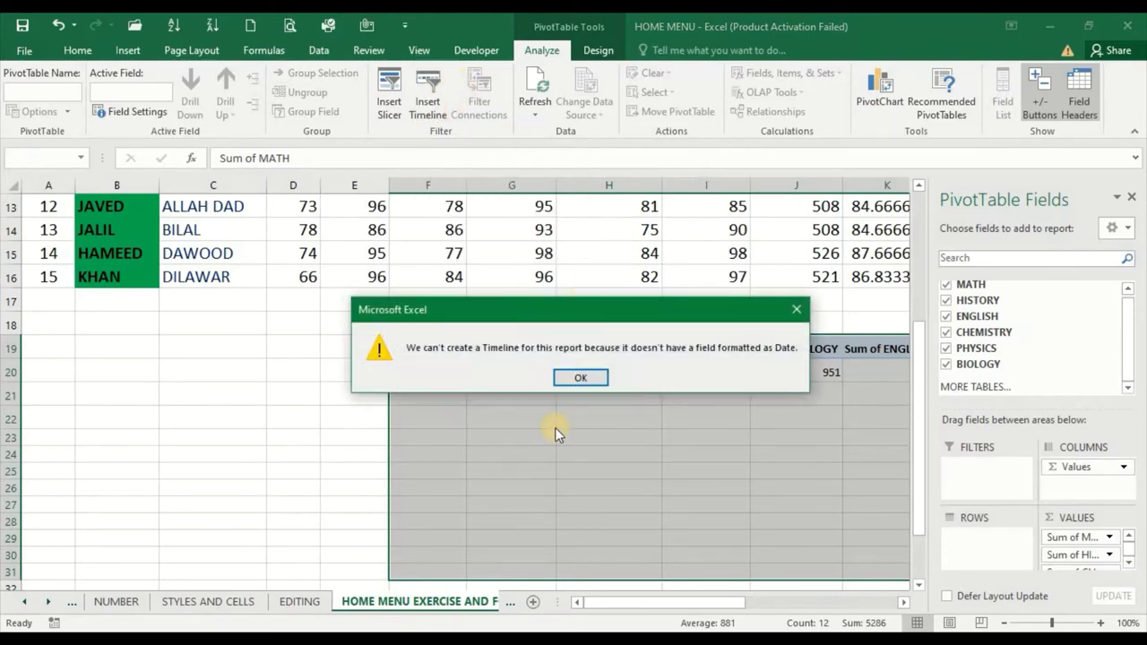
left_click(578, 380)
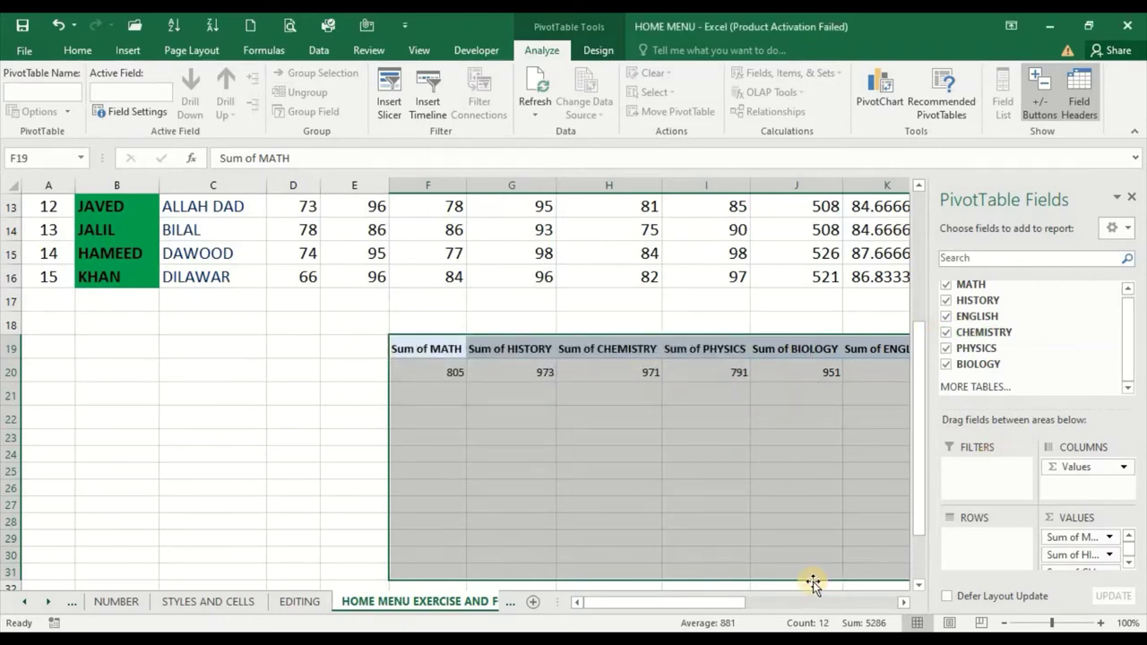
mouse_move(627, 598)
left_mouse_down()
mouse_move(665, 598)
mouse_move(603, 599)
left_mouse_up()
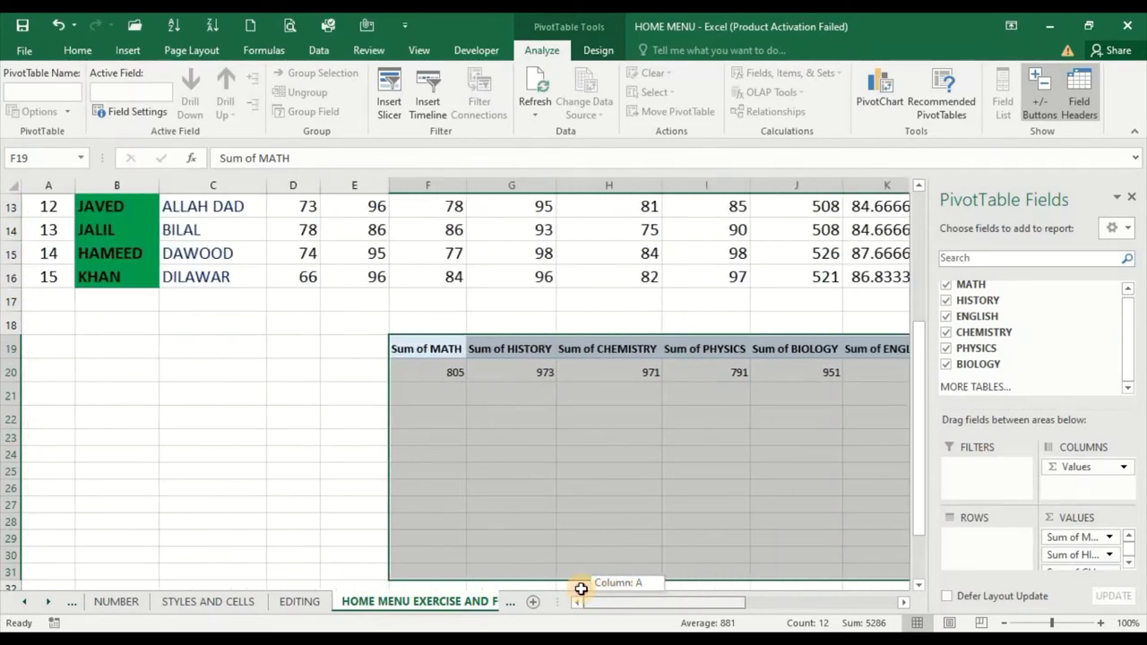
left_click(603, 587)
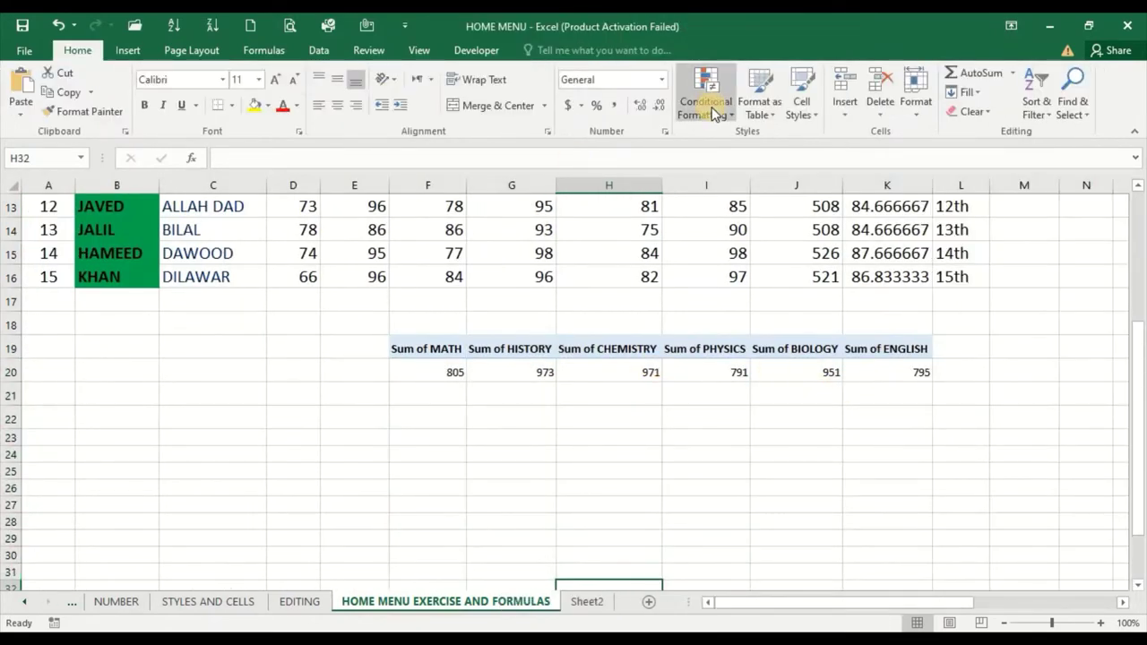
Select the Sum of MATH value and request More Tables in the field list
left_click(559, 368)
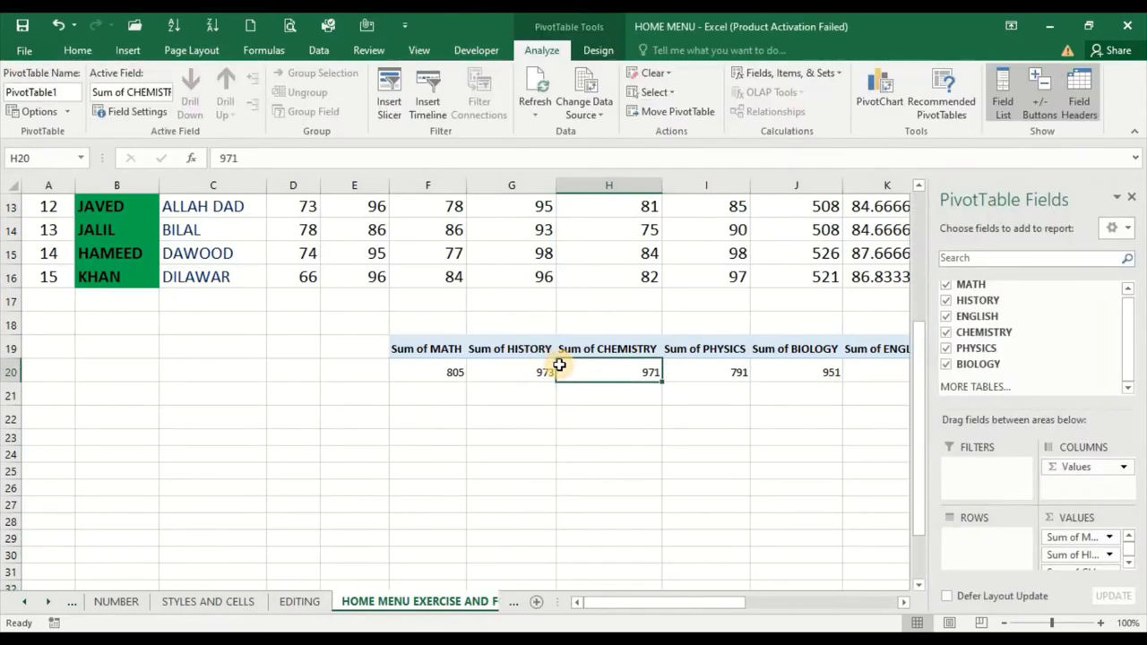
left_click(475, 372)
left_click(448, 369)
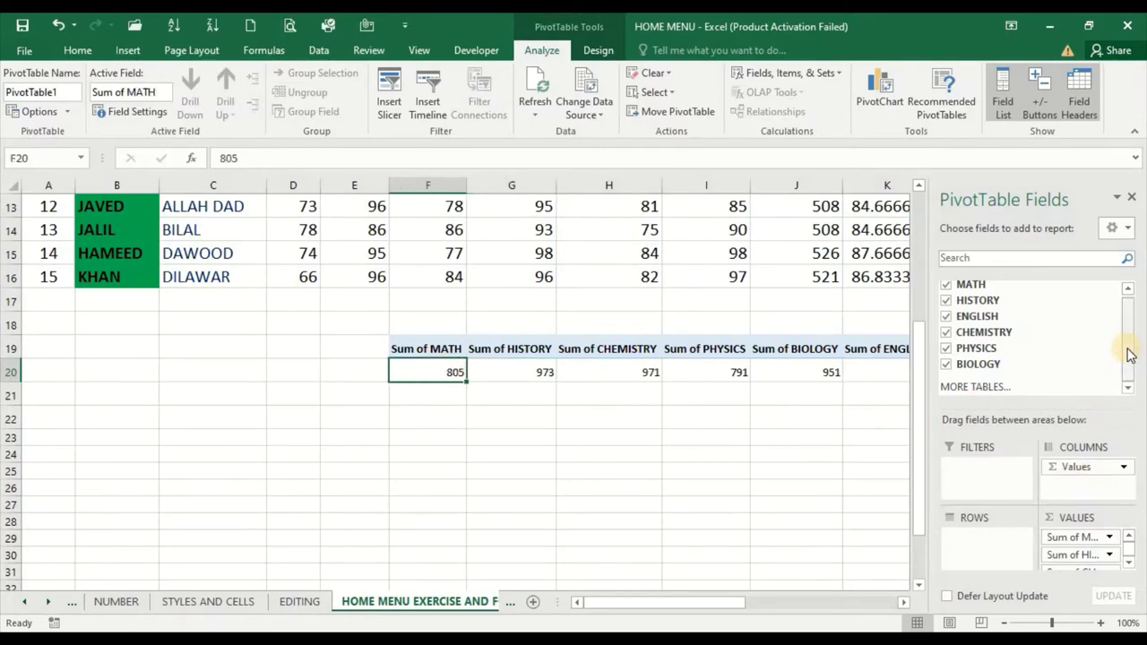
left_click_drag(1127, 356, 1133, 363)
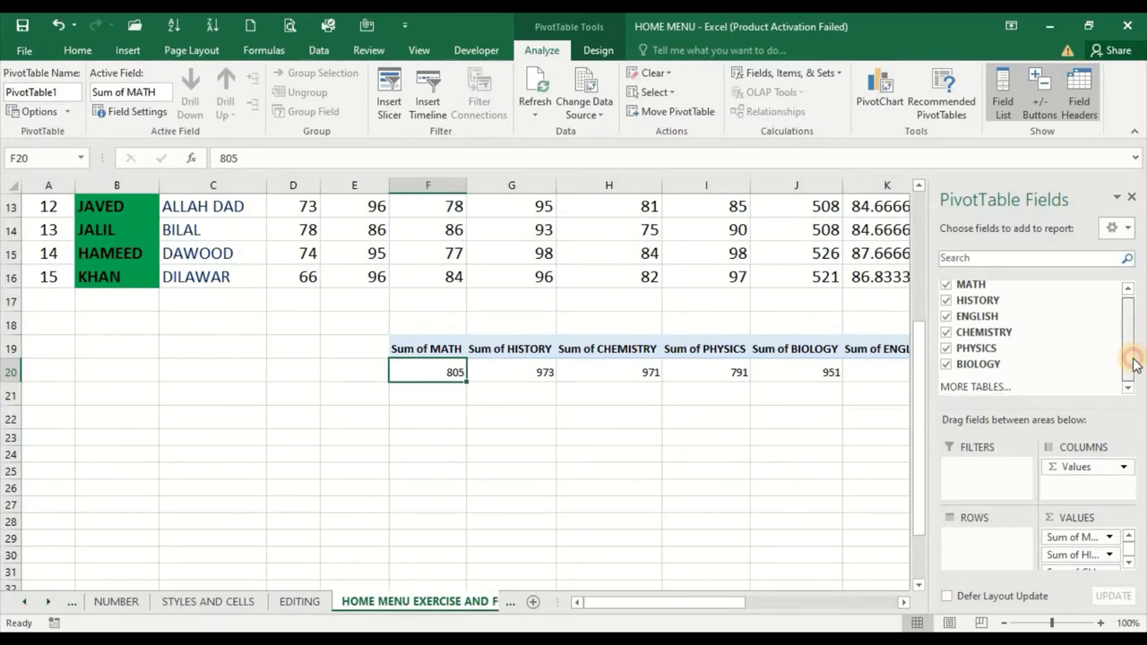
left_click(973, 389)
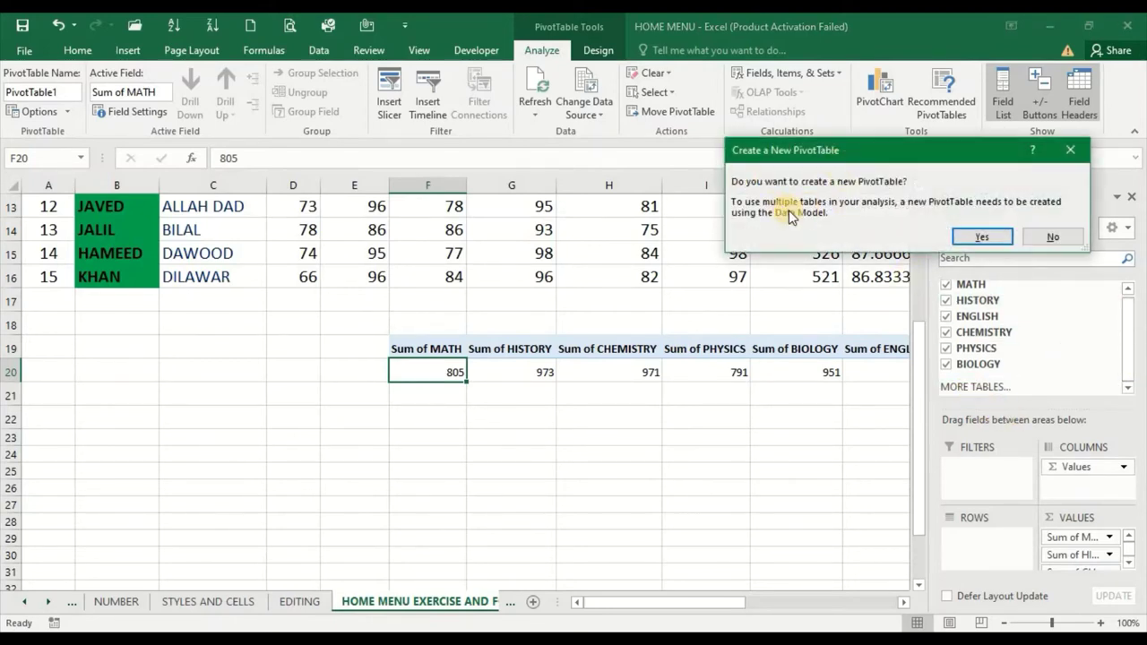
Decline the Data Model PivotTable and review the source range twice without changing it
left_click(1042, 235)
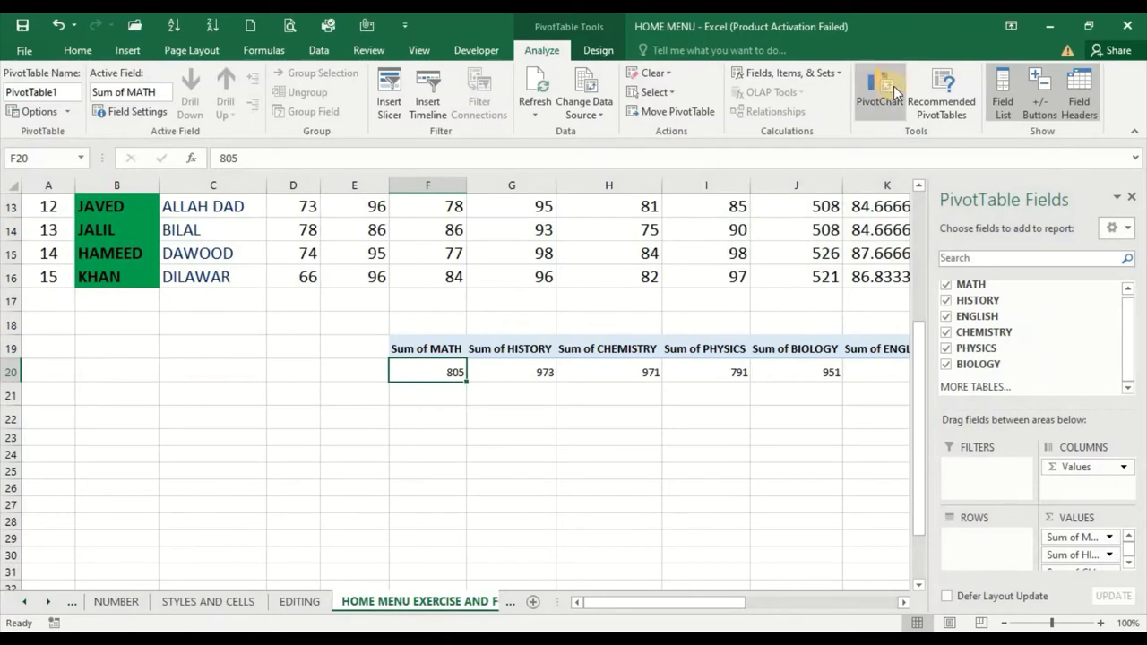
left_click(595, 104)
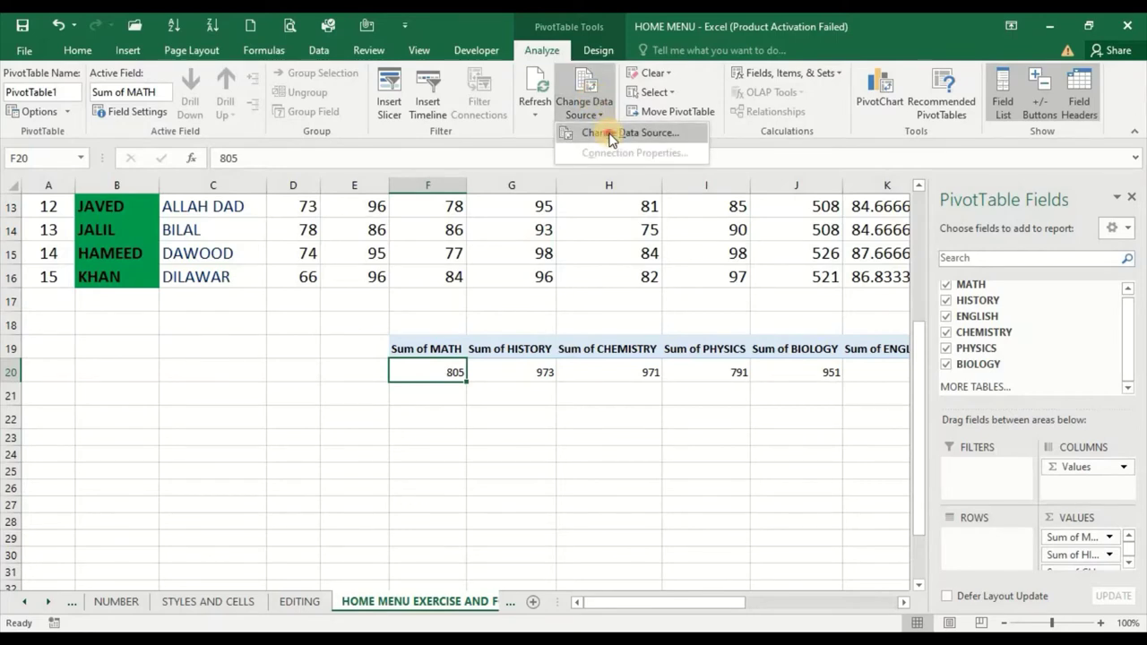
left_click(609, 134)
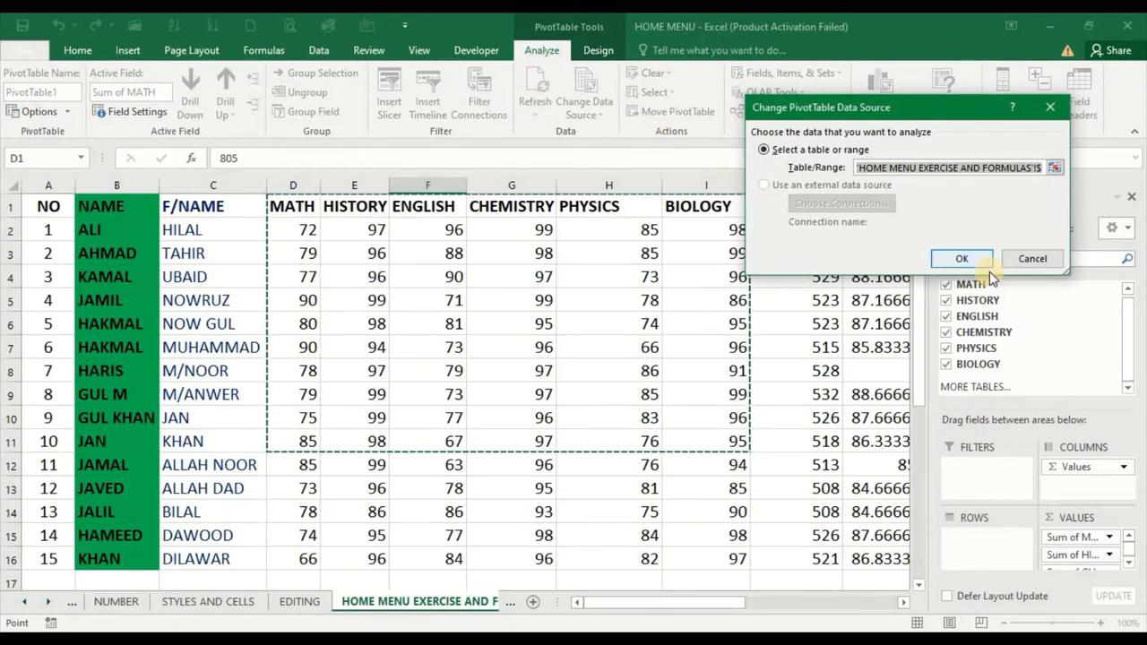
left_click(1025, 259)
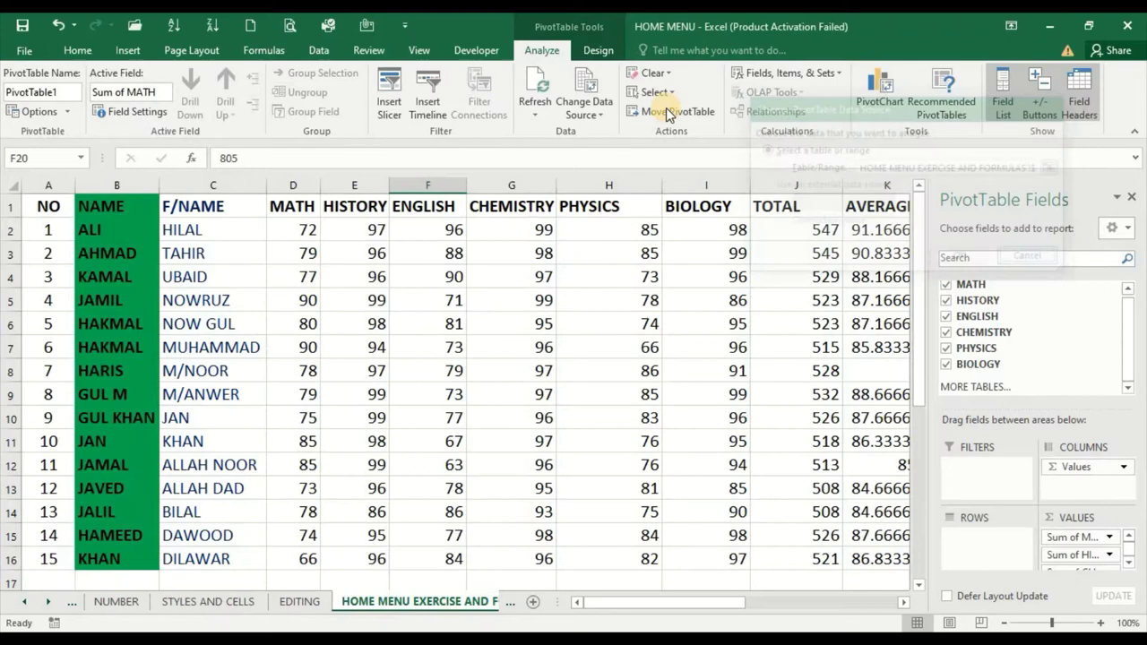
left_click(594, 103)
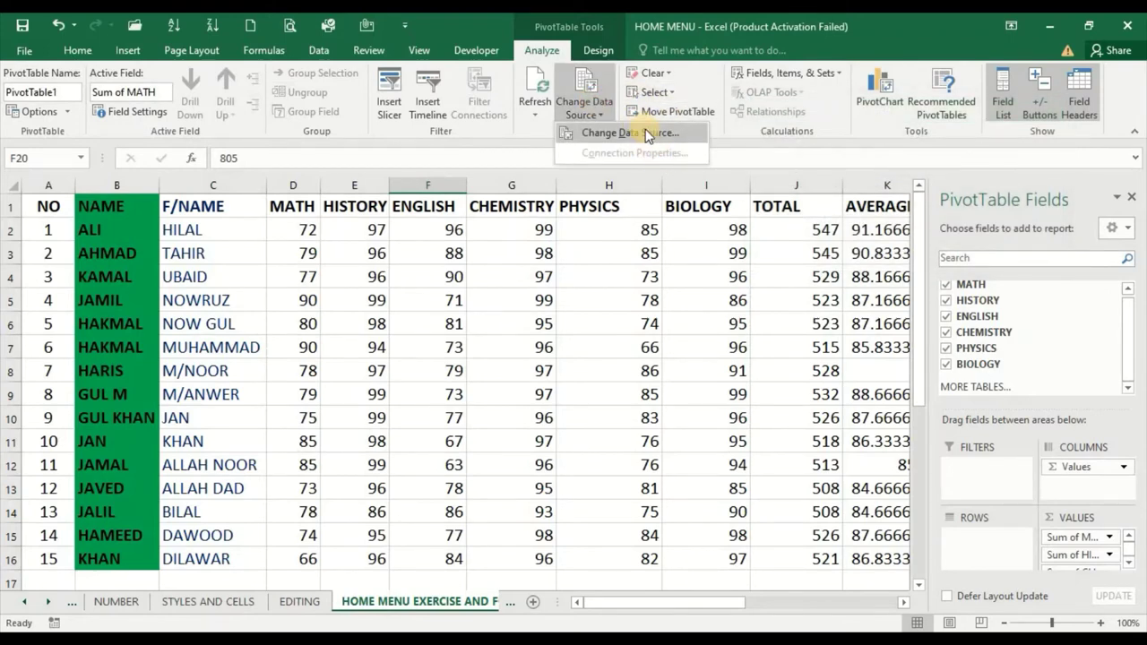
left_click(647, 134)
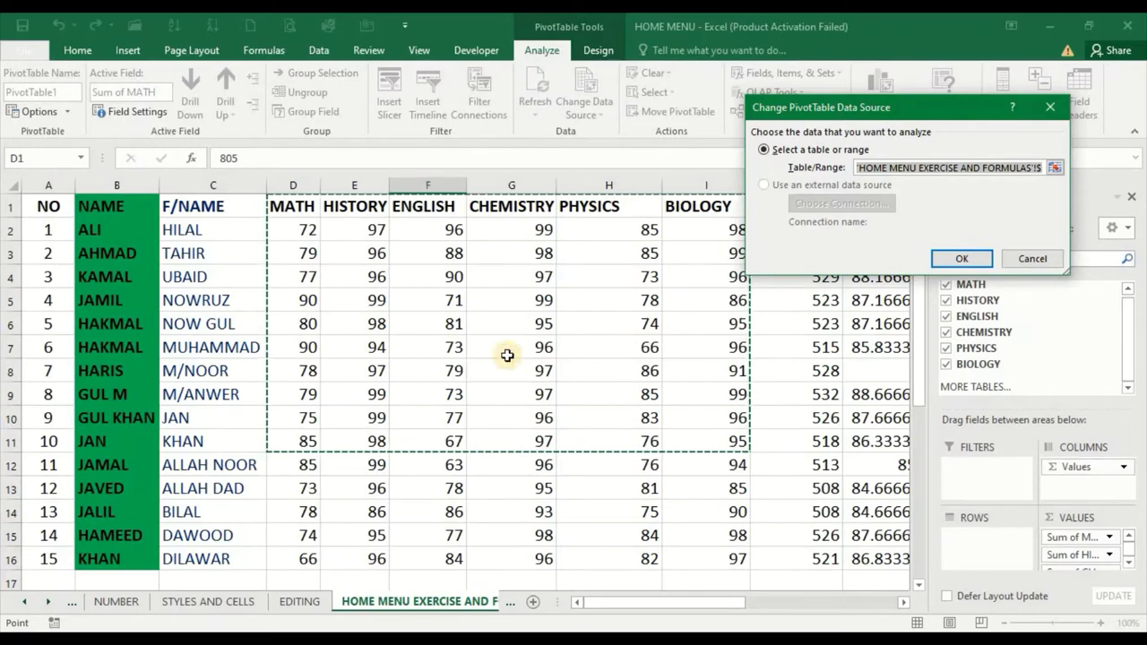
left_click(1033, 259)
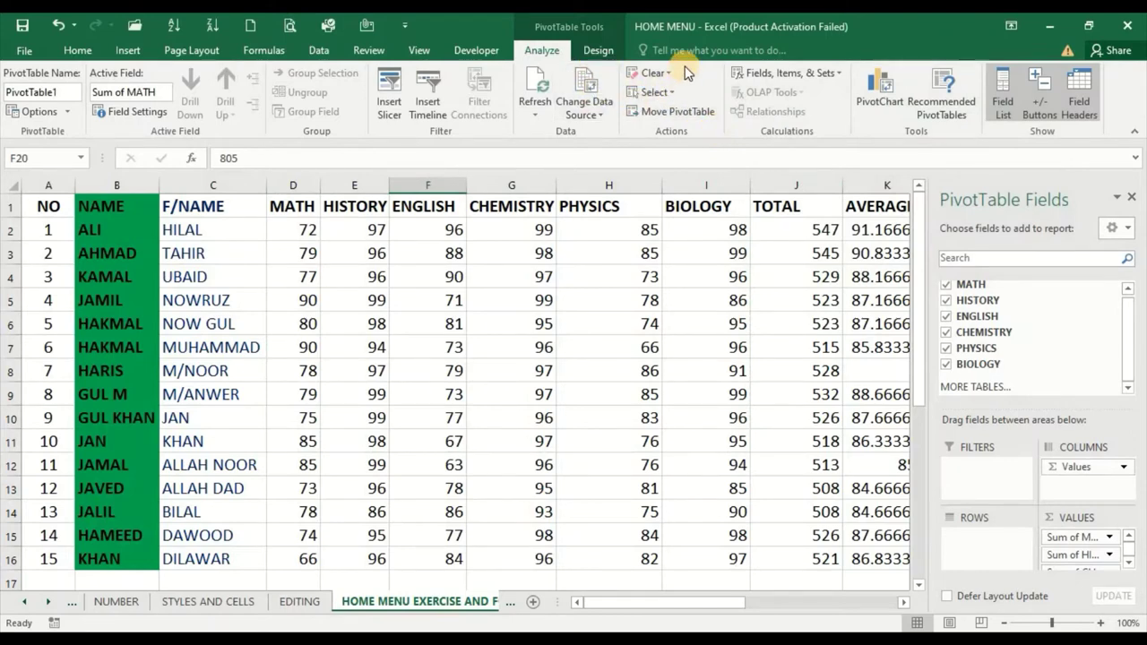
Open the Clear and Select options and close them without choosing anything
left_click(660, 75)
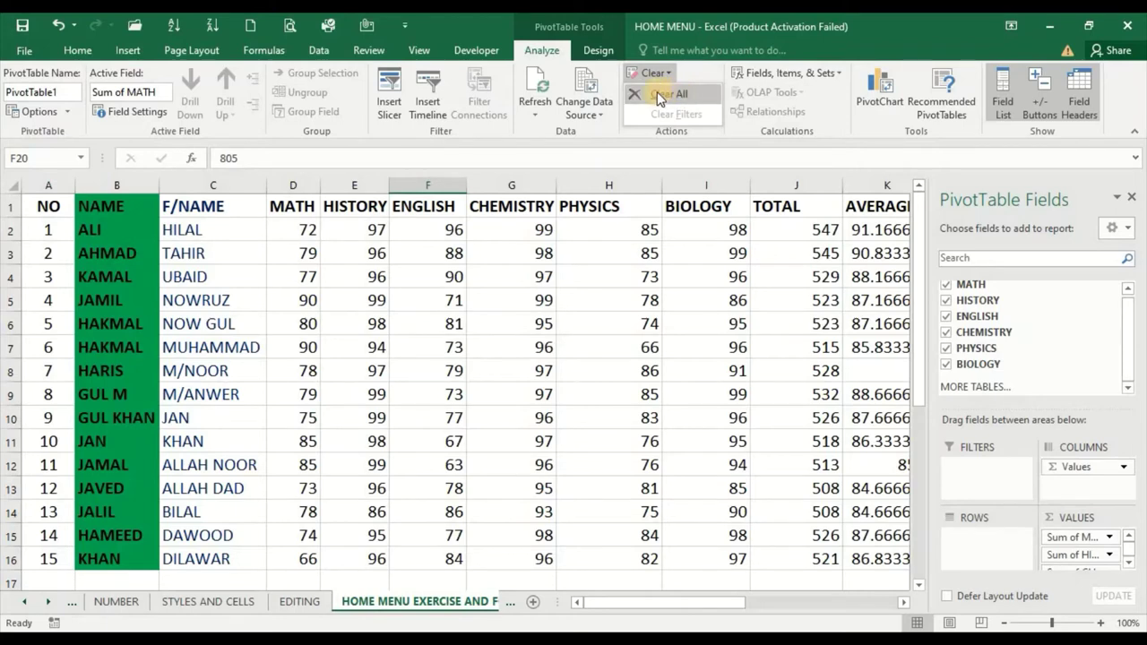
left_click(613, 123)
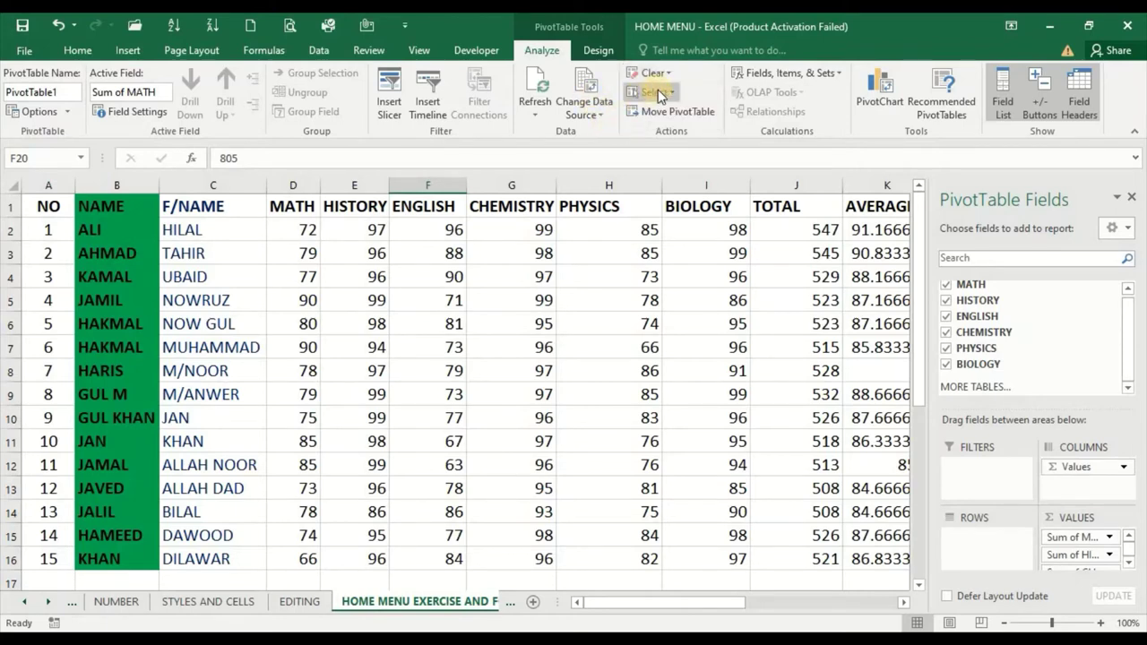
left_click(660, 93)
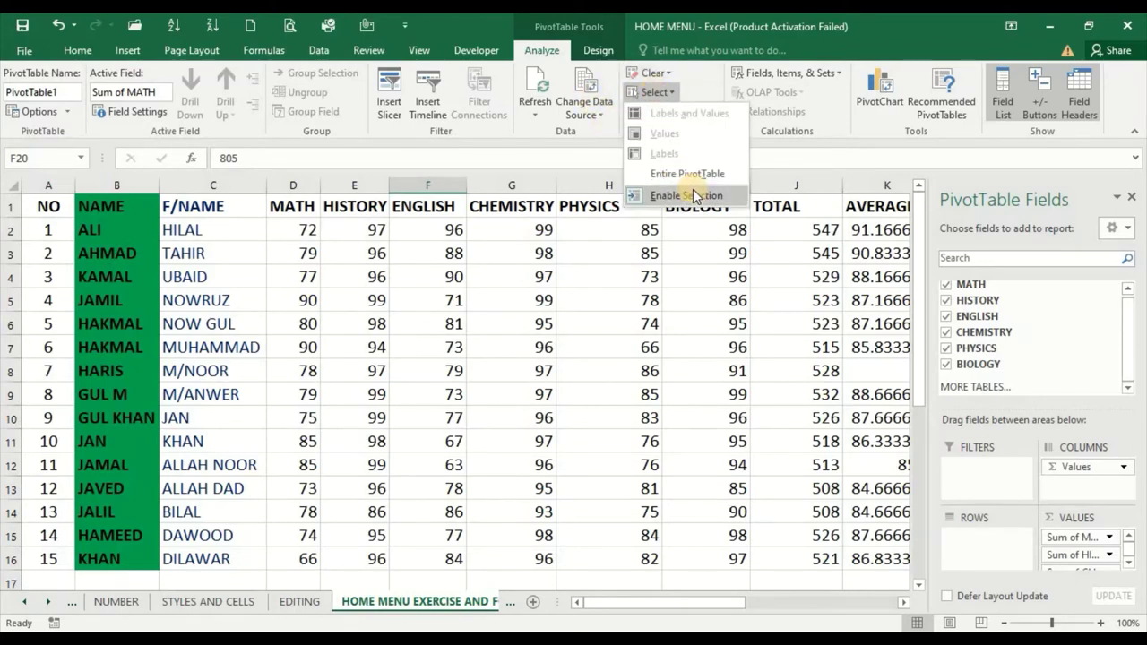
left_click(587, 140)
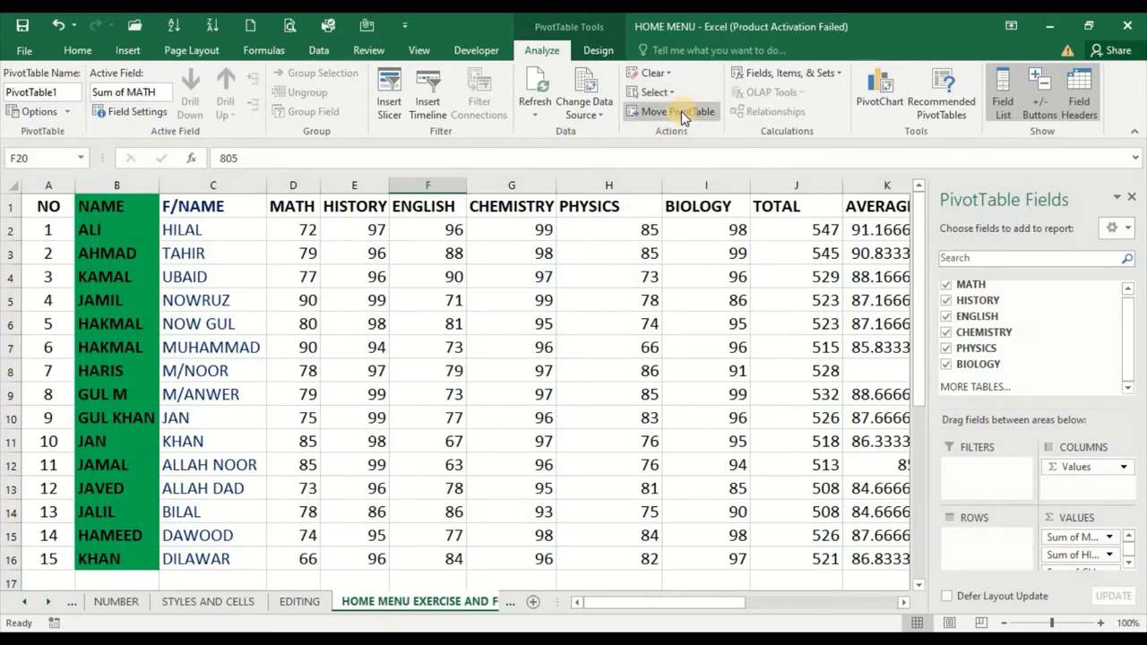
Move the PivotTable to the existing worksheet starting at cell A19
left_click(688, 111)
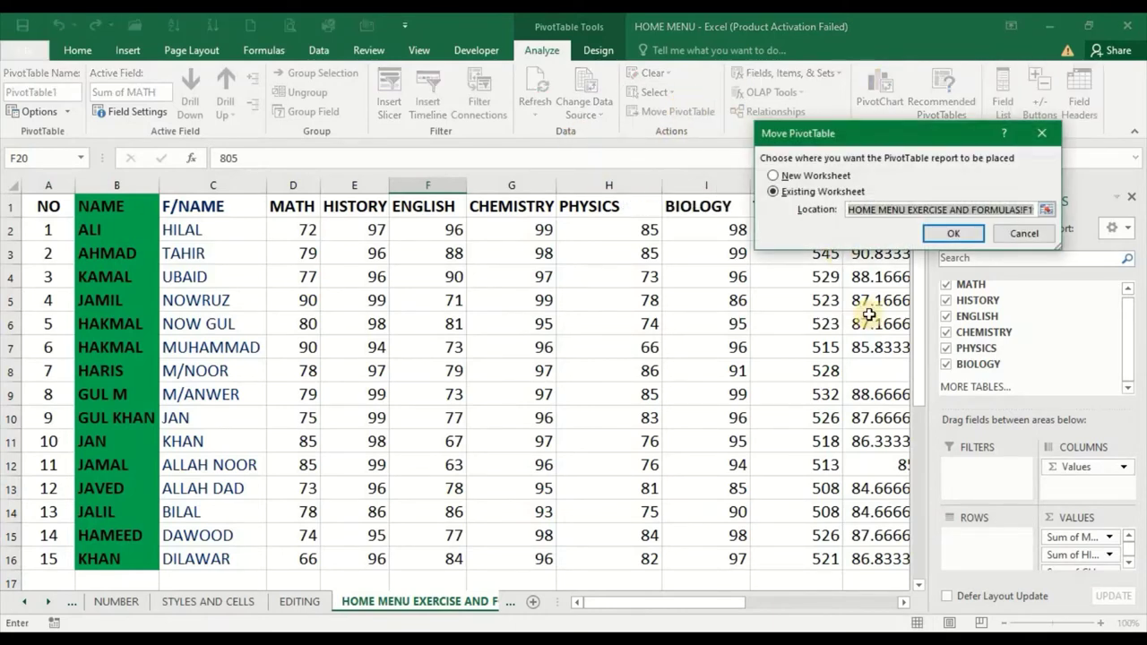
left_click(862, 210)
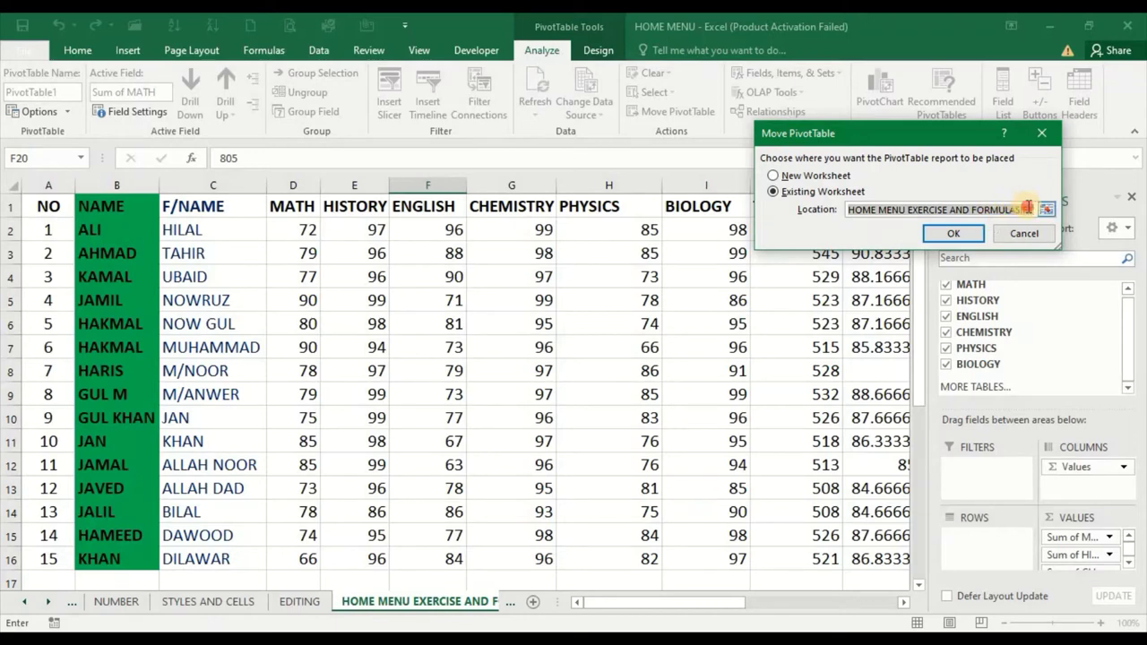
left_click(1027, 208)
type("I19")
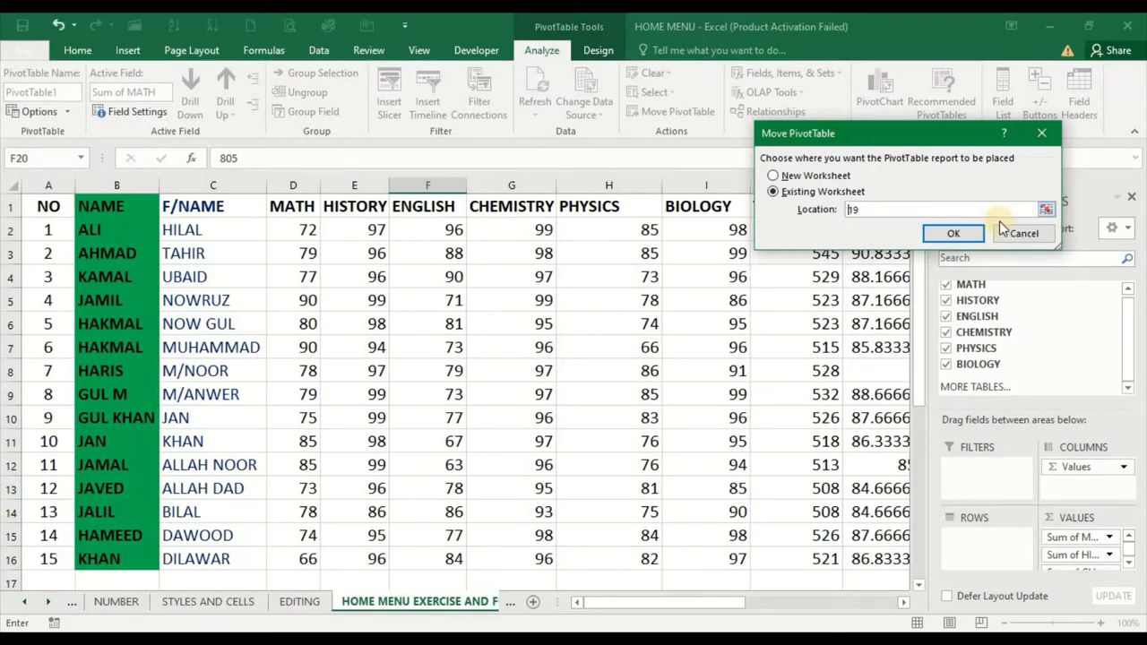
key("F4")
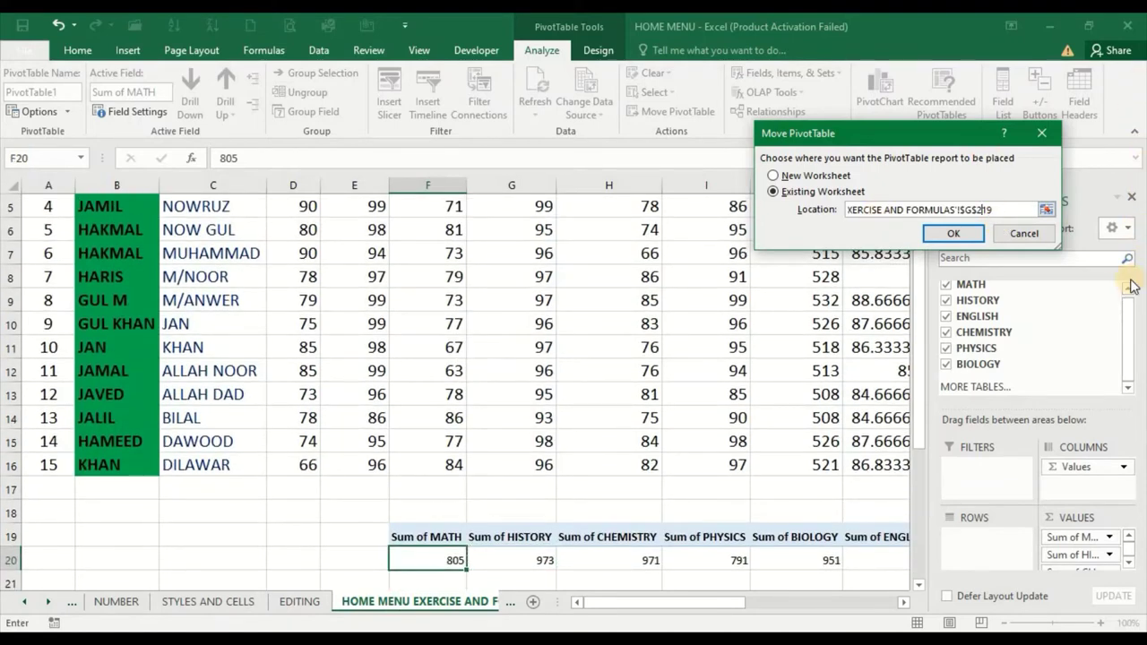
key("Left")
key("Down")
key("Down")
key("Down")
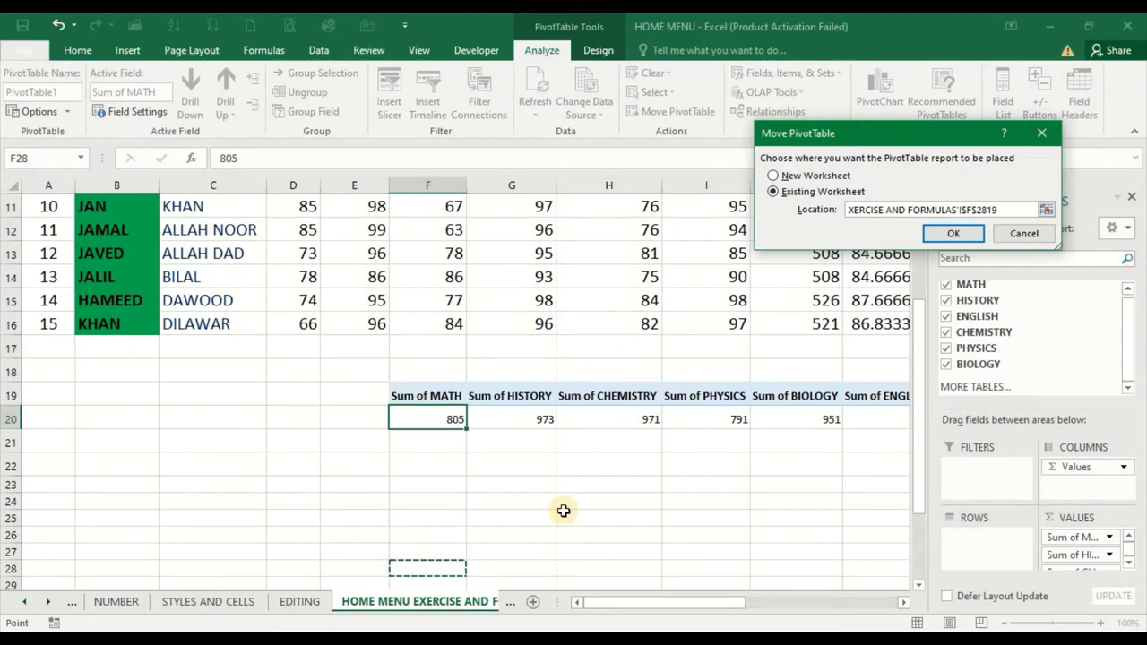
mouse_move(430, 440)
left_mouse_down()
mouse_move(484, 542)
mouse_move(505, 540)
left_mouse_up()
mouse_move(34, 400)
left_mouse_down()
mouse_move(328, 517)
mouse_move(344, 572)
left_mouse_up()
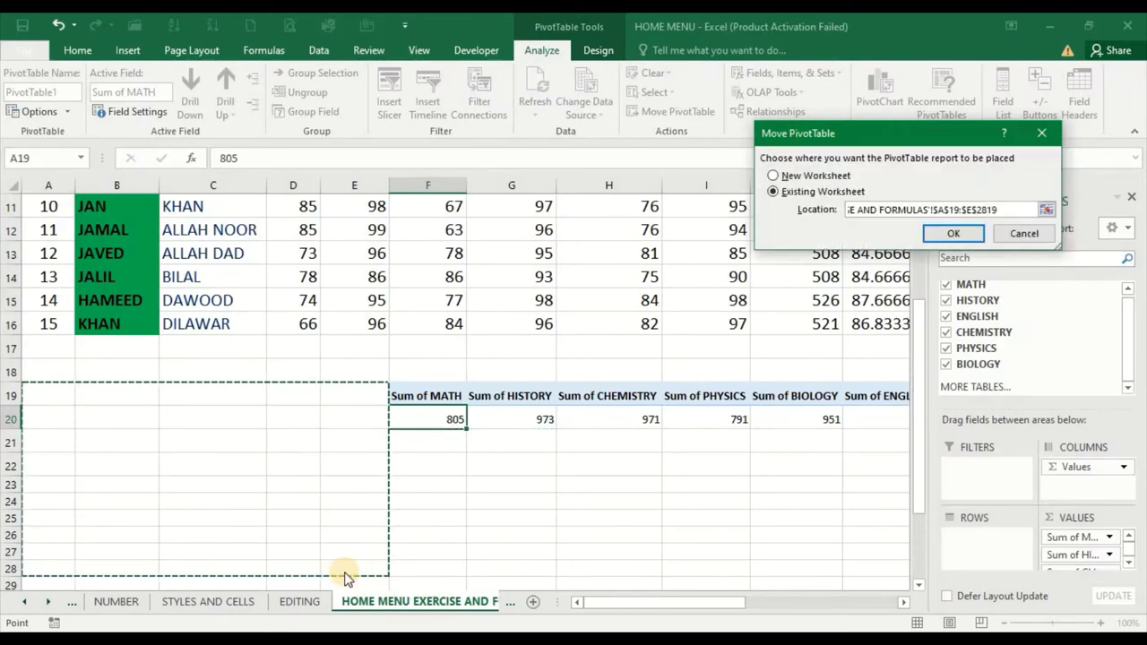
key("Return")
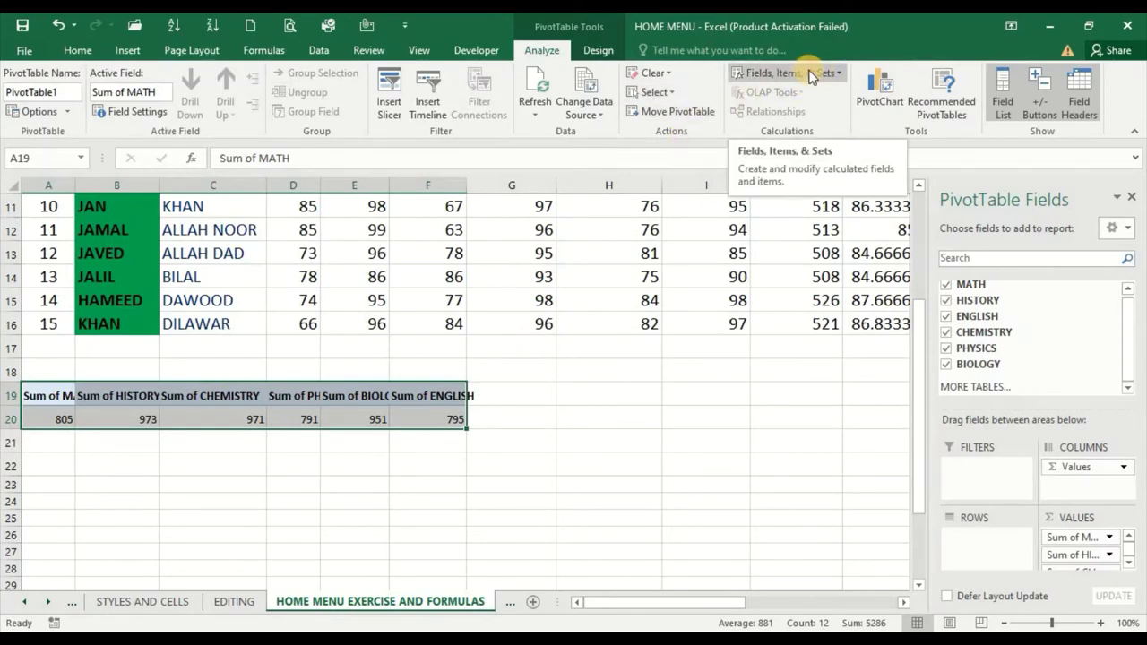
Add calculated field Field1, showing Sum of Field1 as 0 in the pivot
left_click(811, 74)
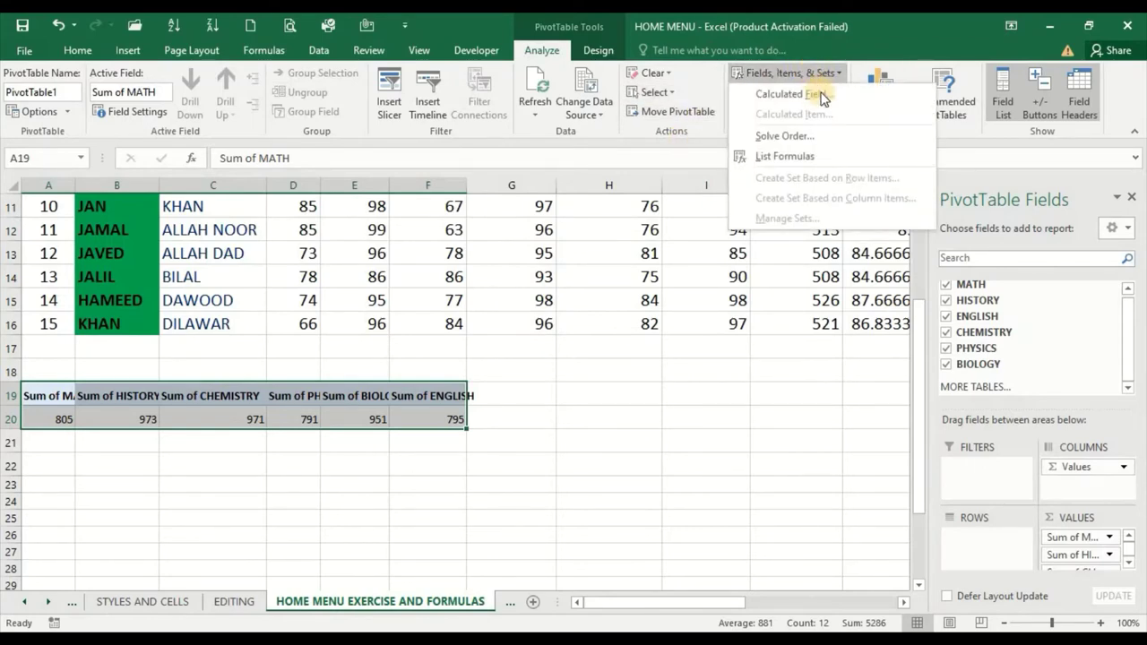
left_click(821, 95)
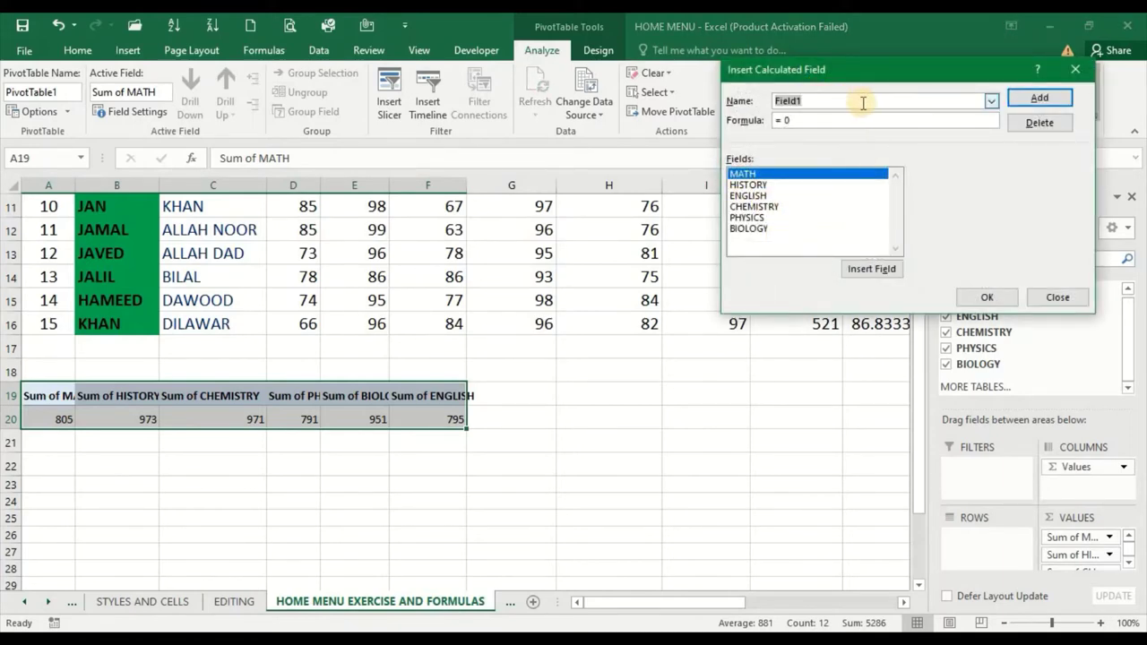
left_click(1050, 100)
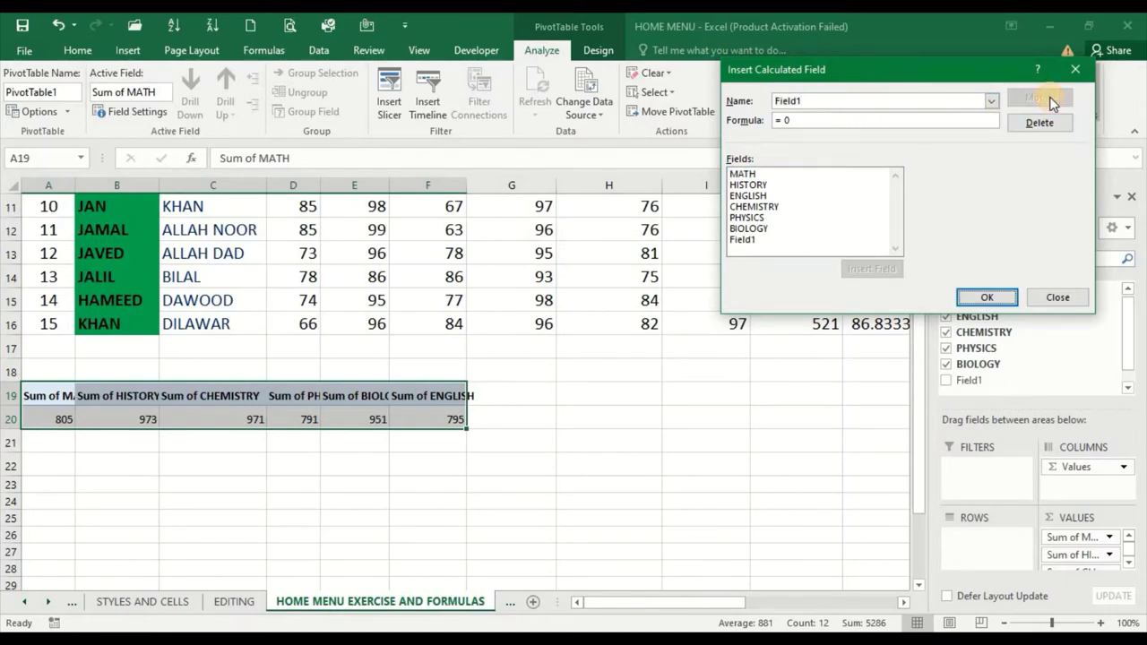
left_click(1056, 299)
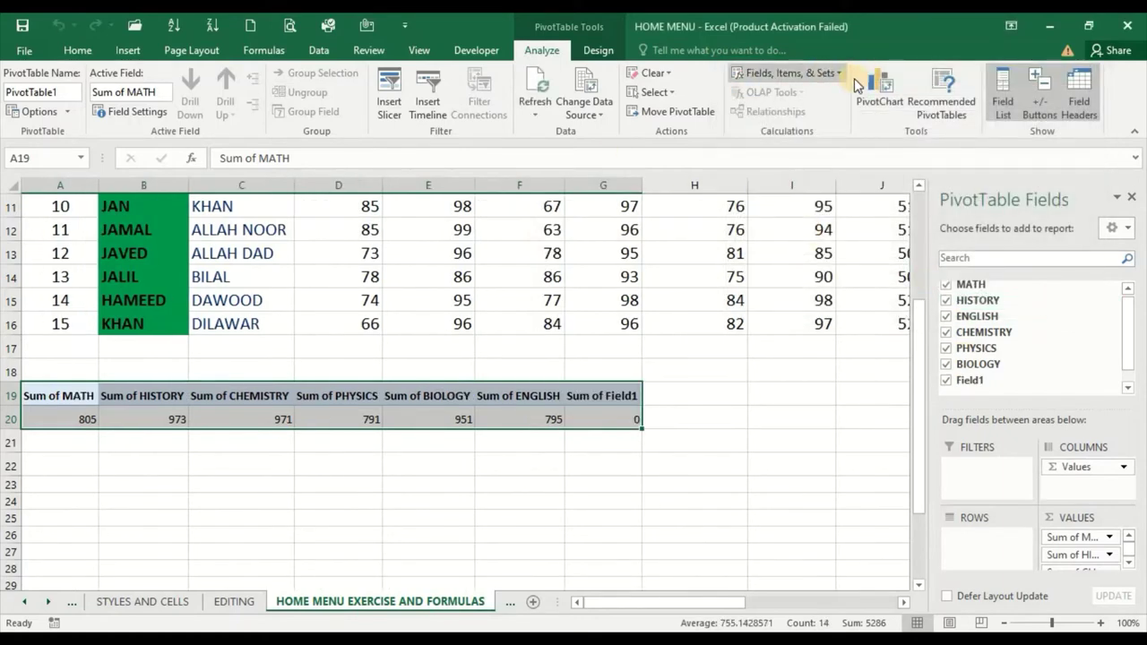
Open the Calculated Item Solve Order window and close it
left_click(792, 72)
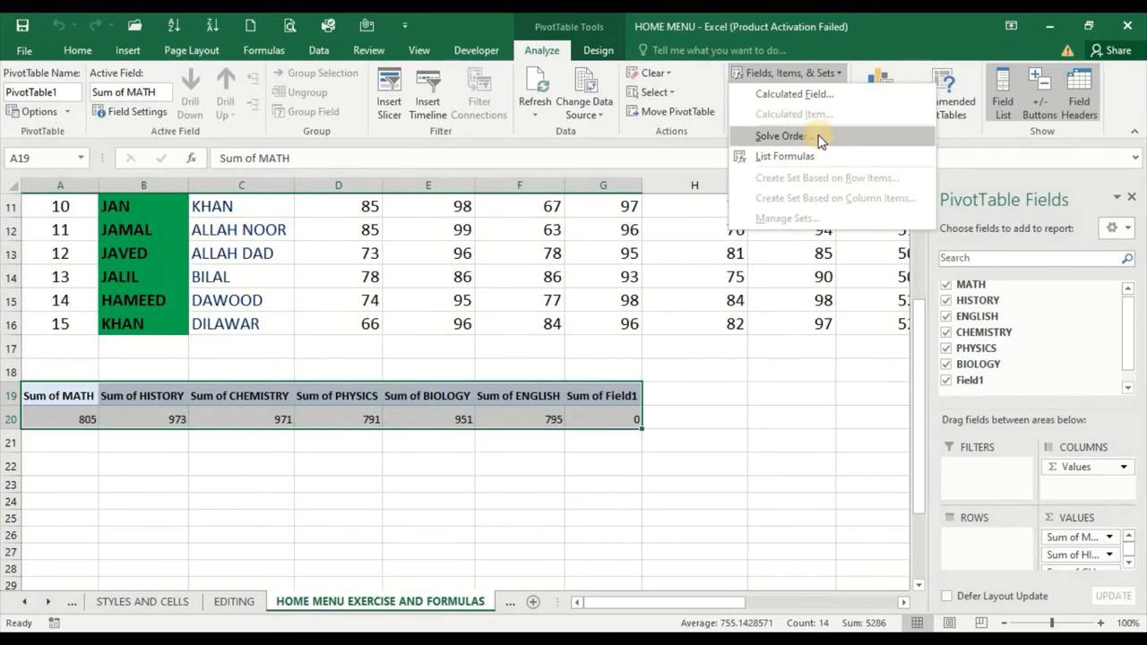
left_click(819, 137)
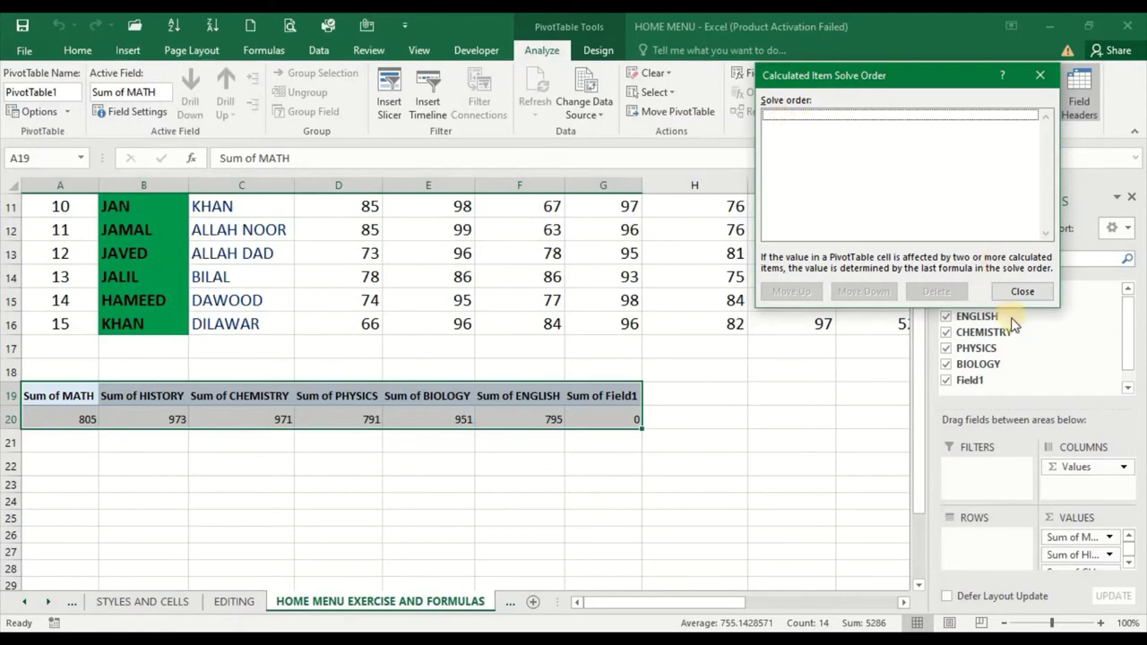
left_click(1020, 292)
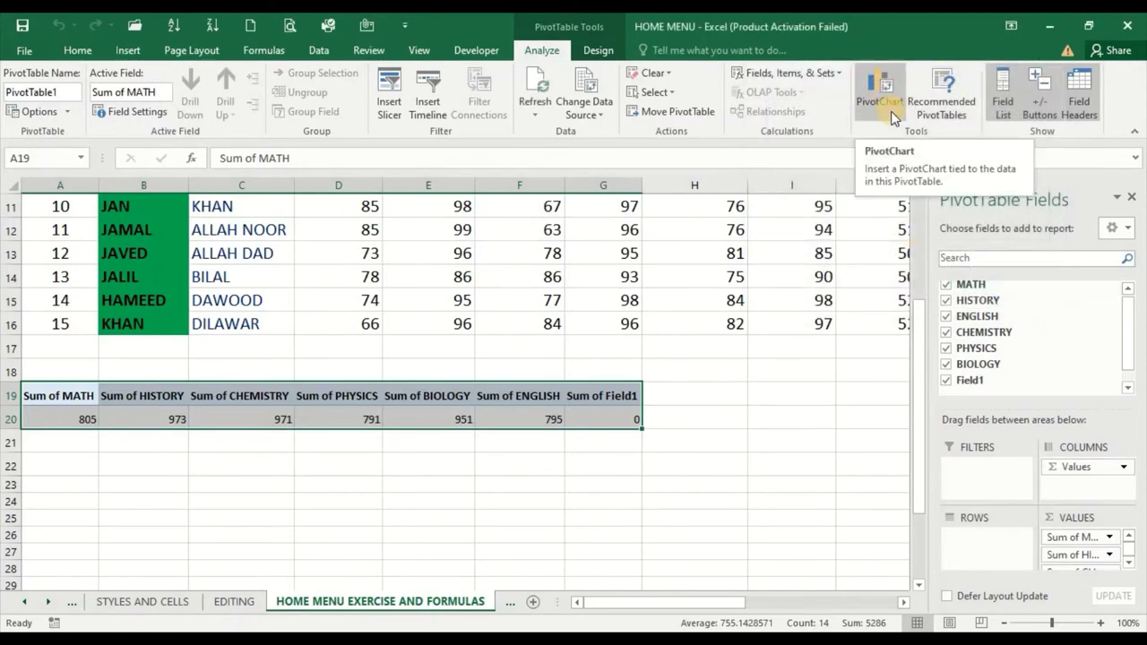
Insert a Clustered Column PivotChart of the subject sums and select its legend
left_click(882, 87)
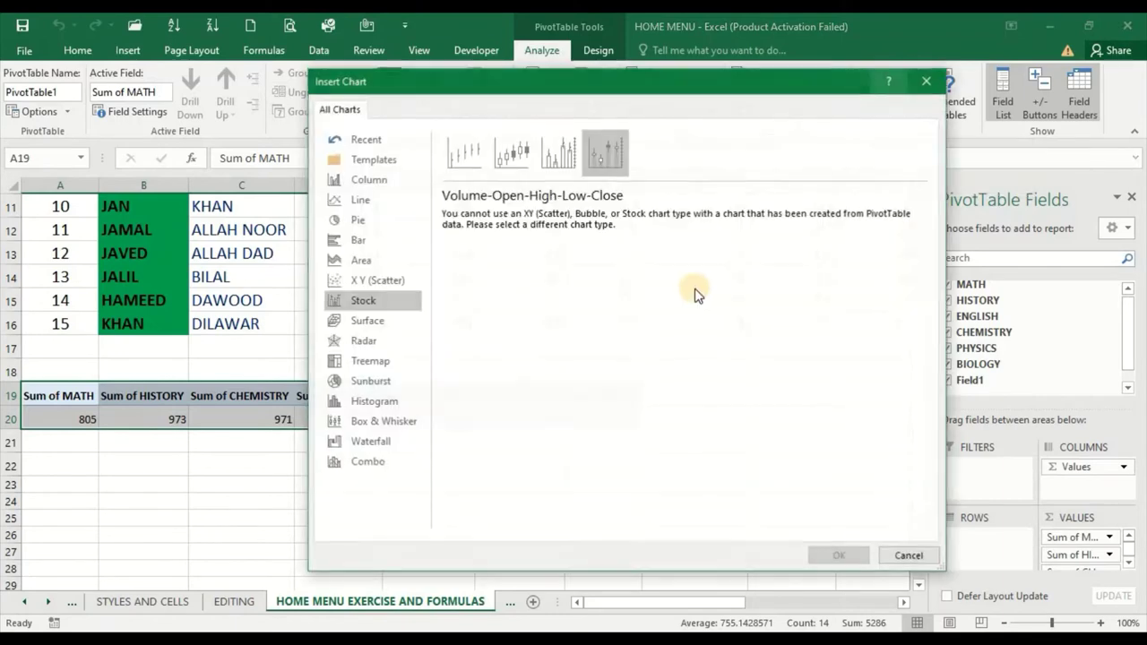
left_click(512, 148)
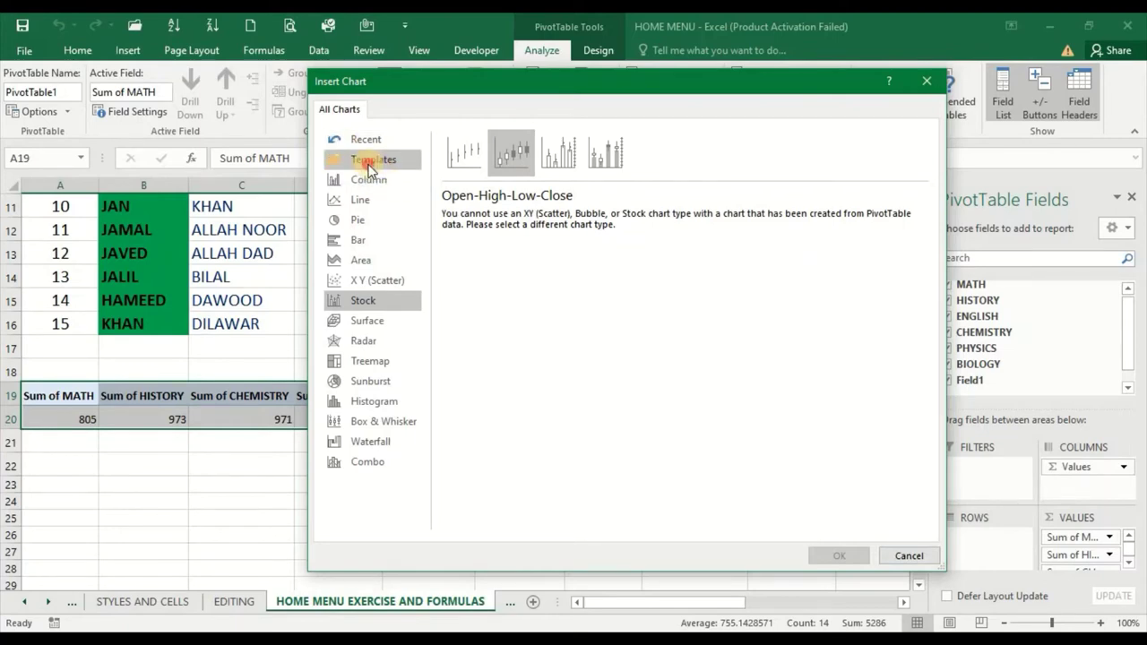
left_click(363, 160)
left_click(368, 180)
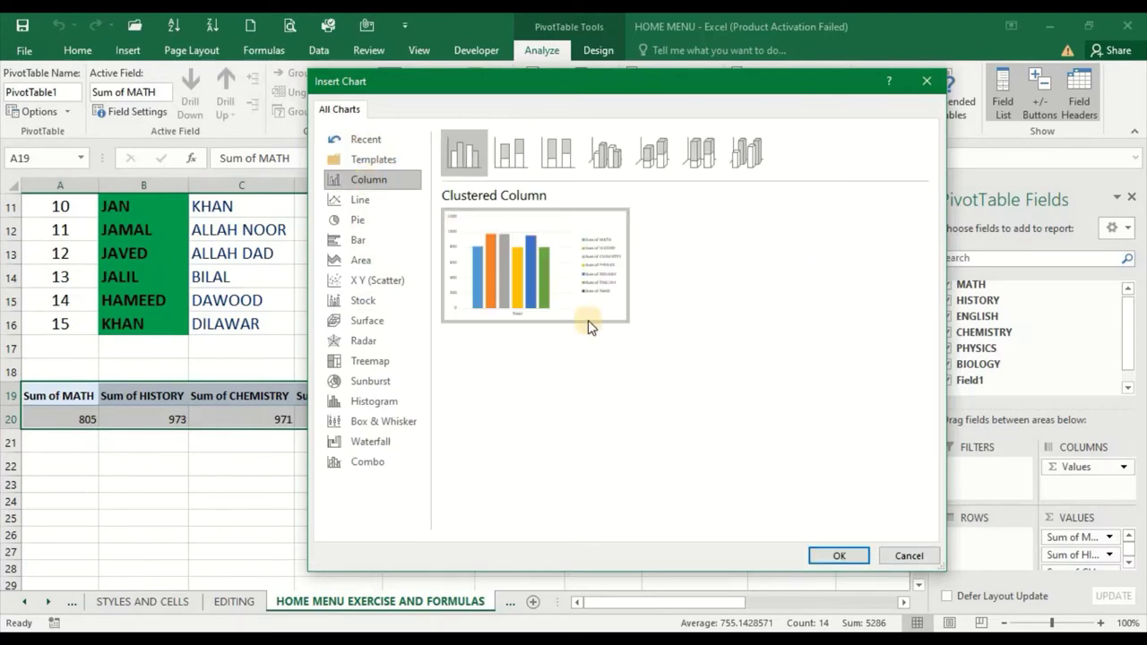
mouse_move(548, 285)
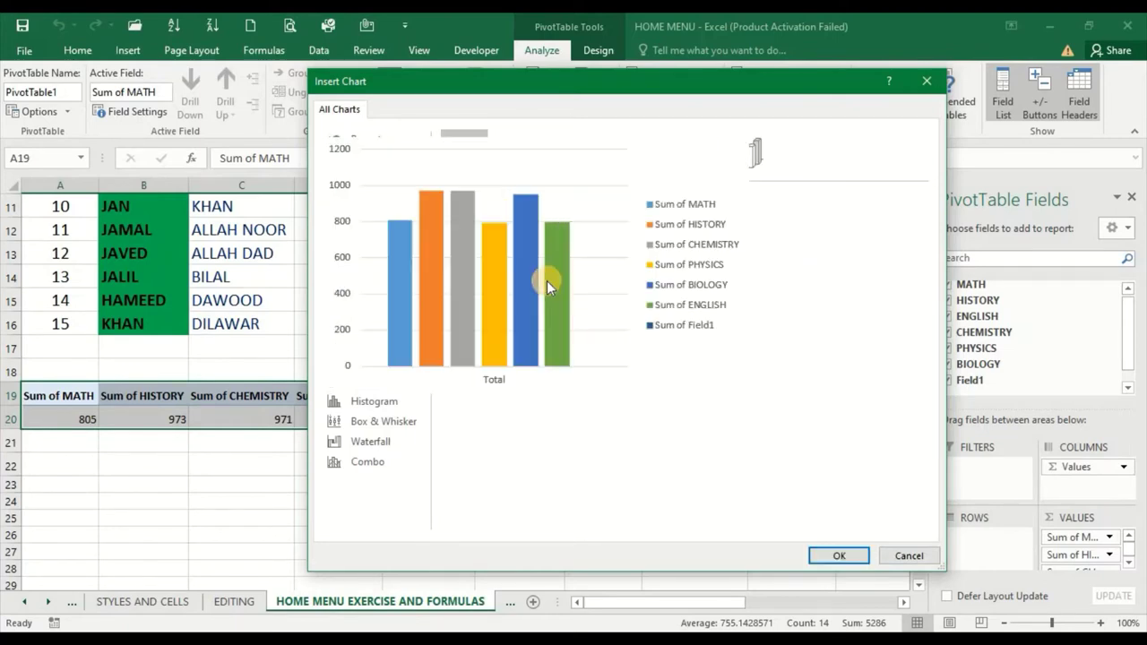
left_click(840, 557)
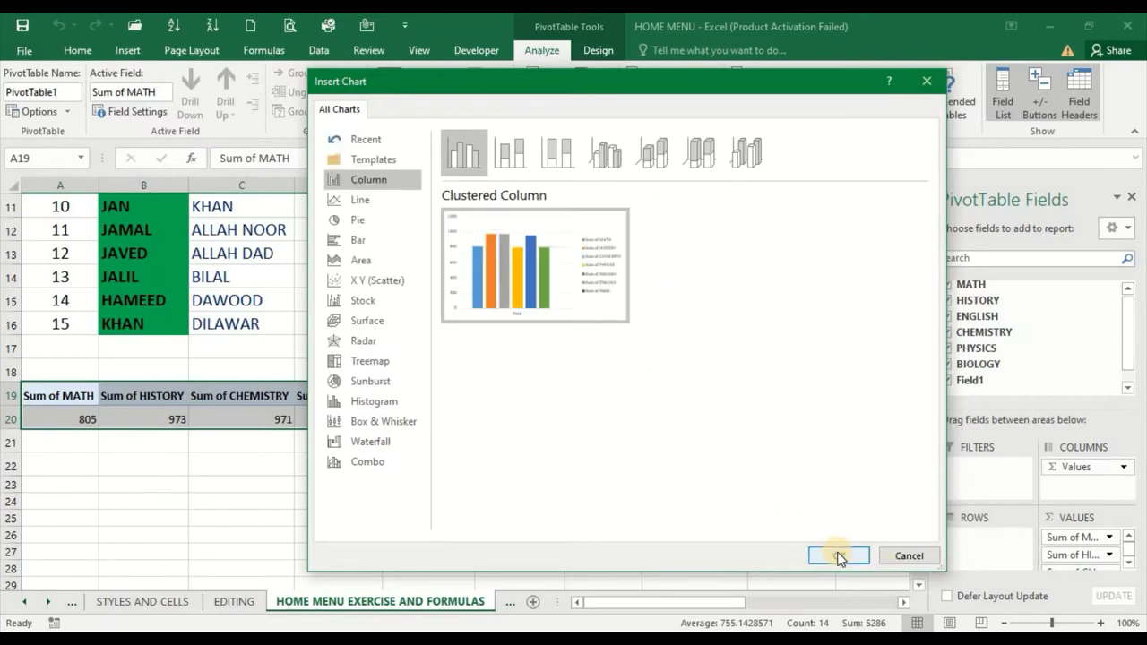
left_click(840, 556)
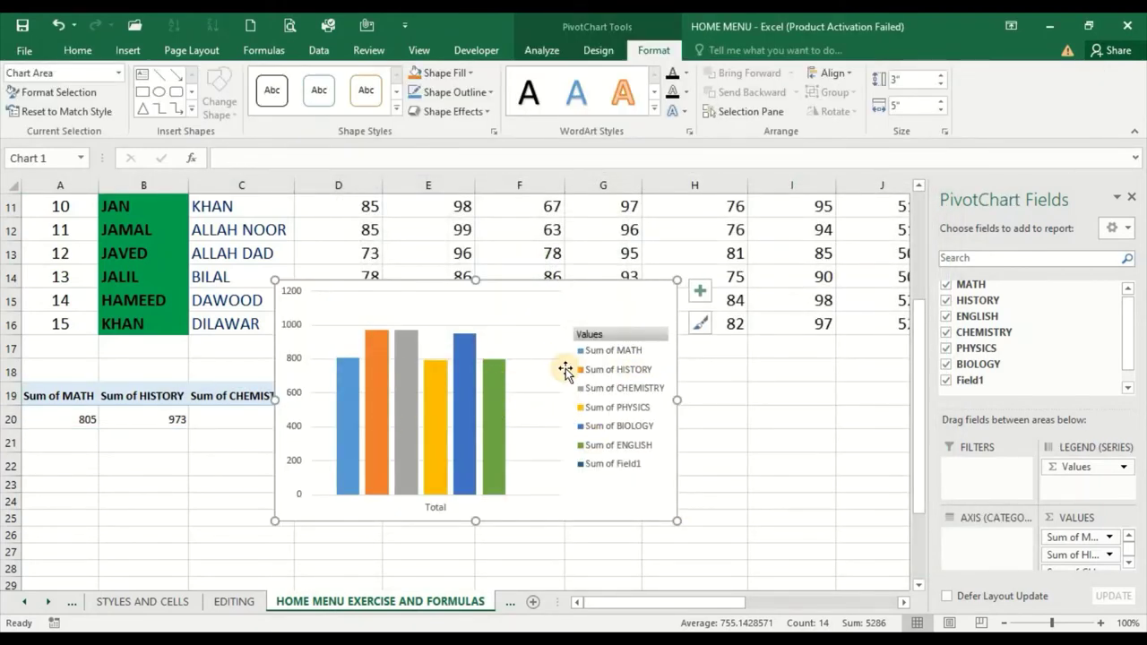
left_click(582, 392)
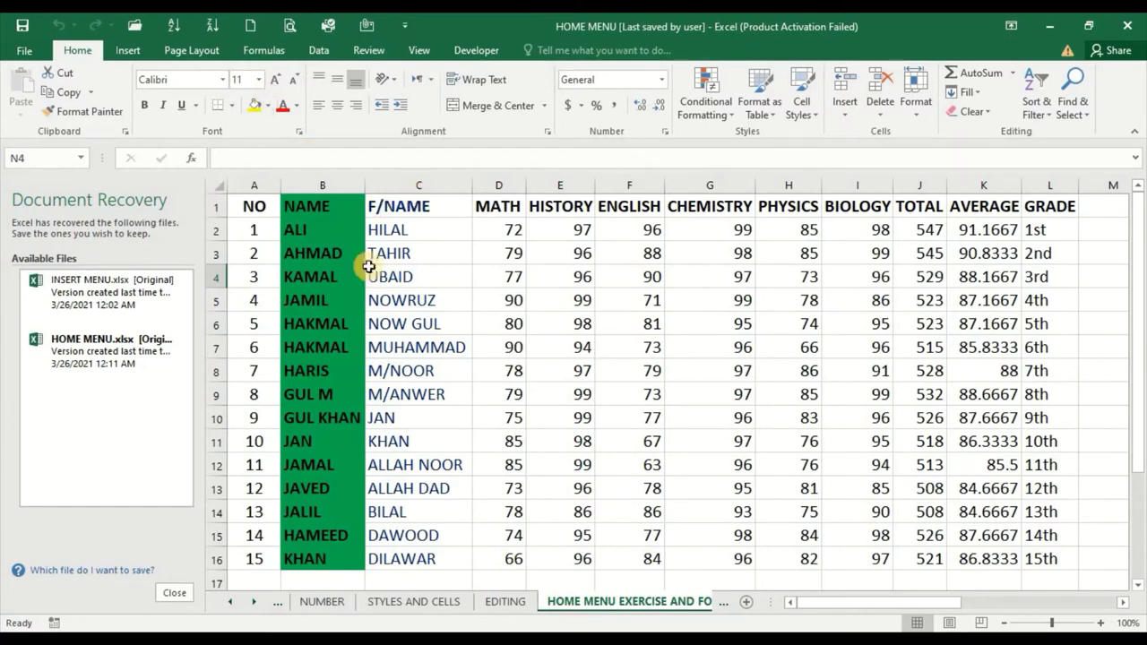
Build a new-sheet PivotTable from the marks in D2:I11 using the 'Sum of 97 by 99' recommendation
left_click(132, 51)
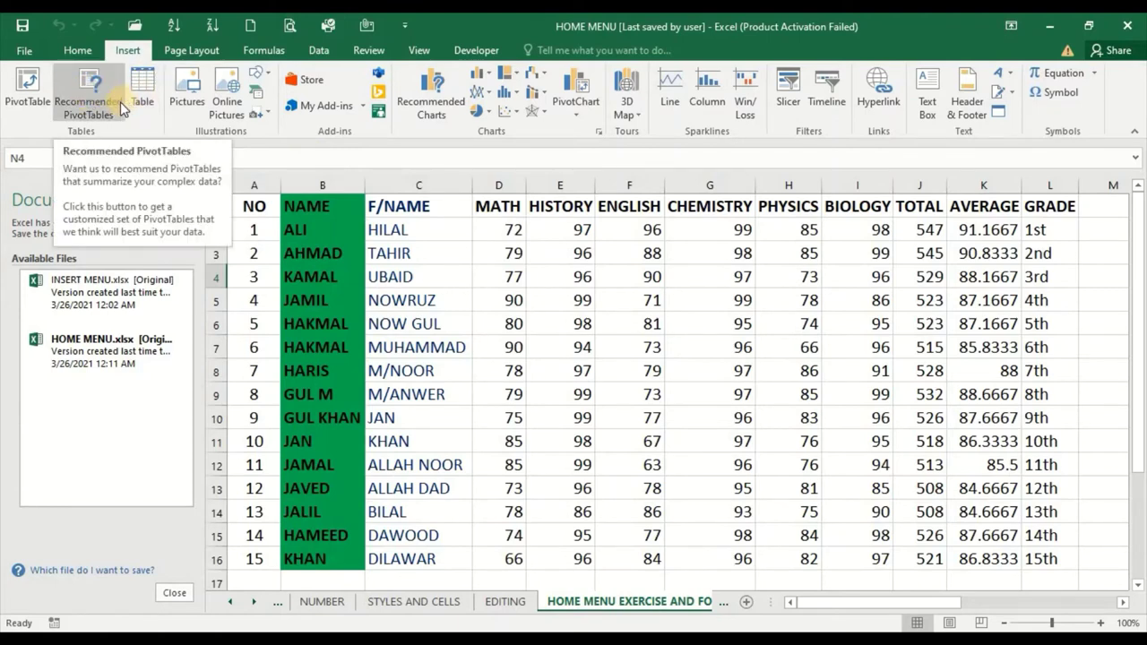
left_click(92, 95)
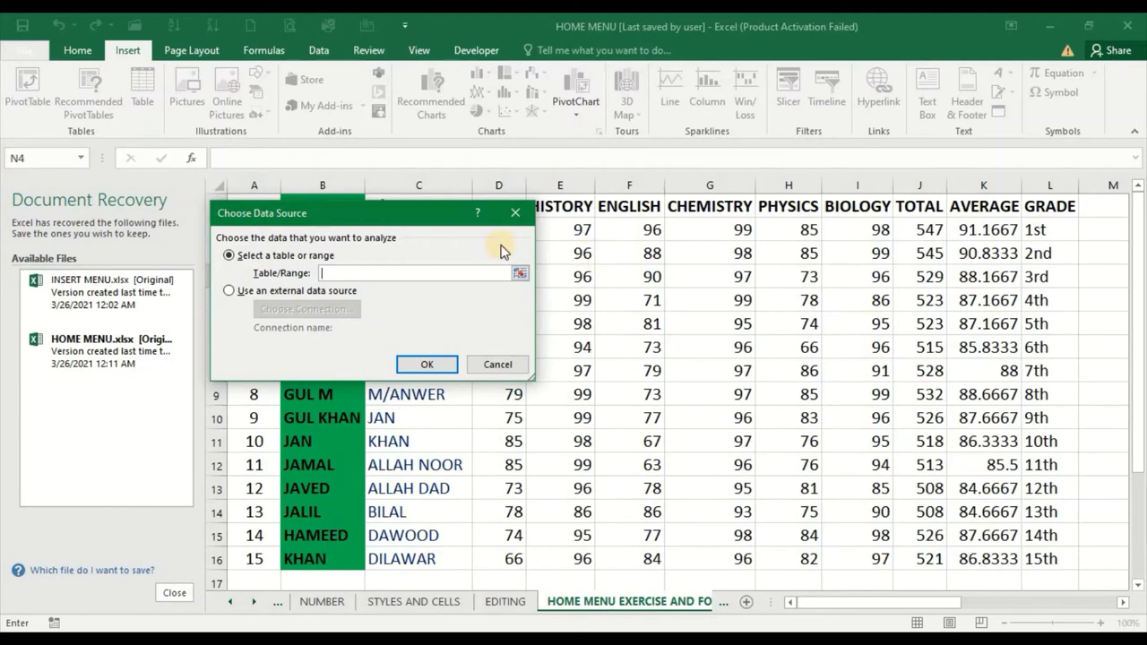
left_click_drag(415, 217, 211, 155)
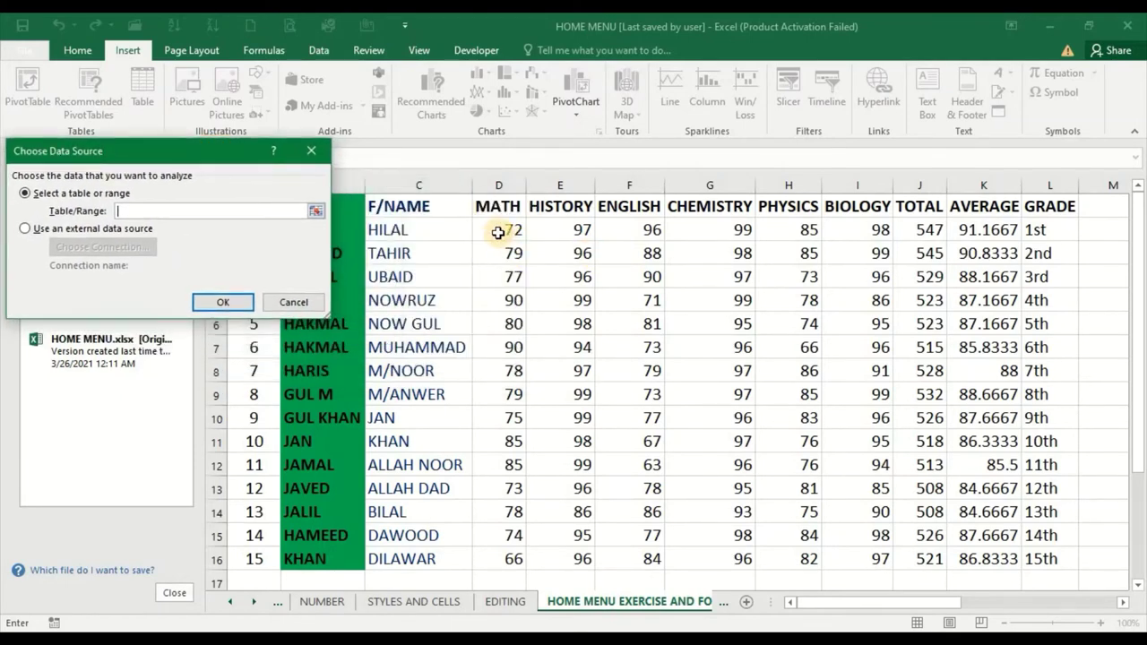
left_click_drag(497, 232, 818, 298)
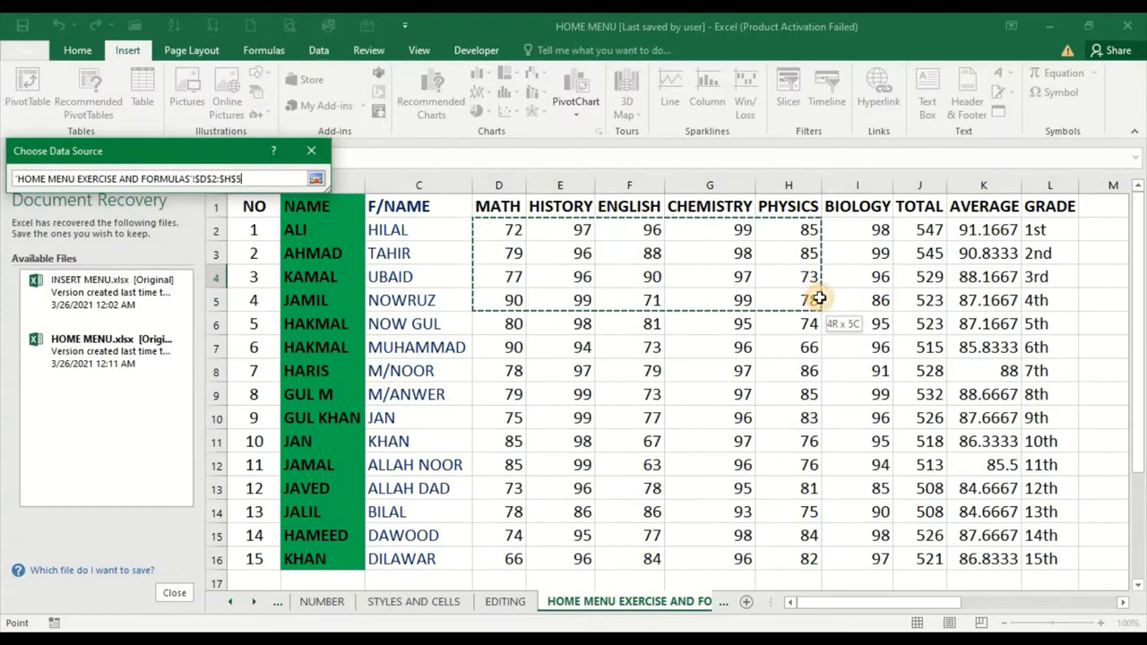
mouse_move(818, 298)
left_mouse_down()
mouse_move(852, 448)
mouse_move(848, 440)
left_mouse_up()
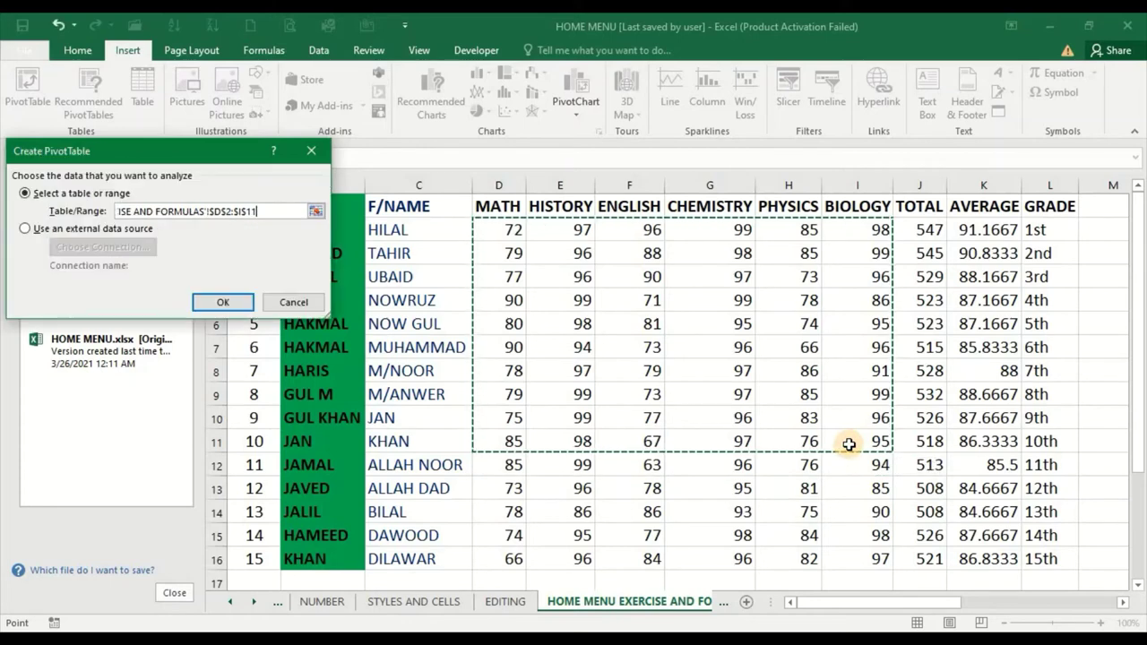
left_click(224, 303)
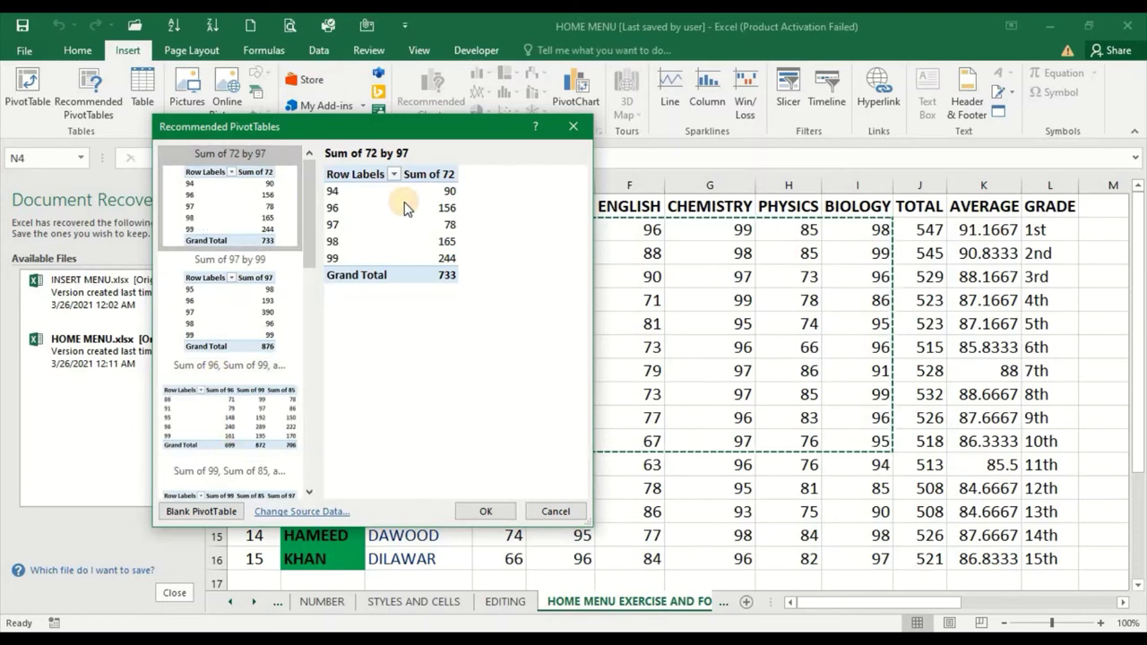
left_click(268, 305)
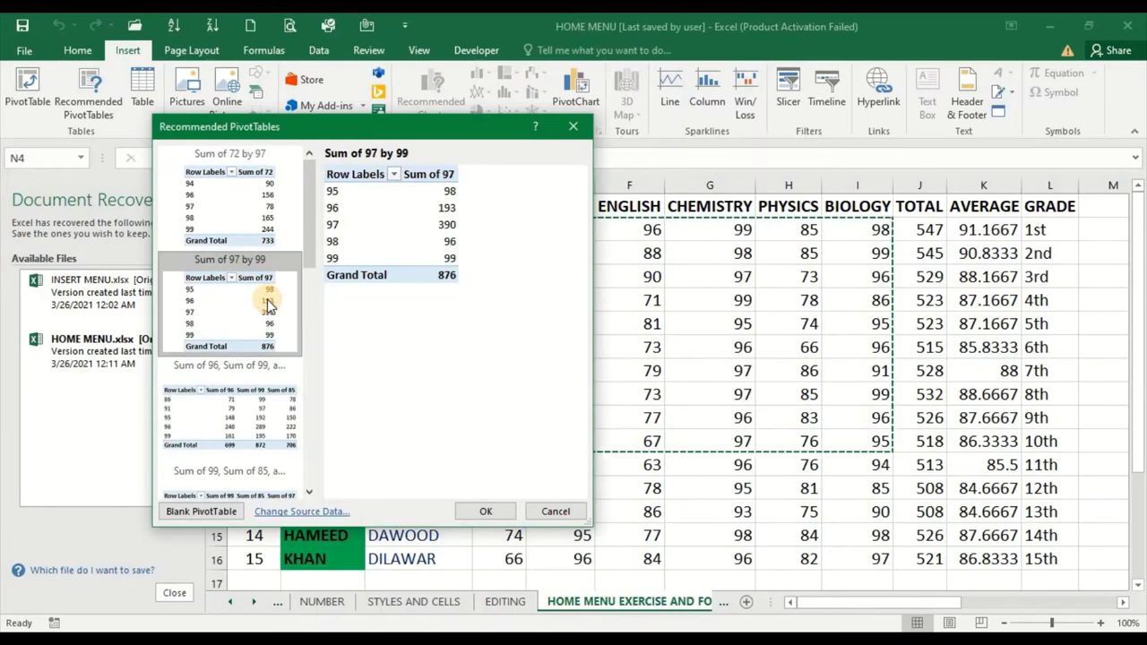
left_click(487, 515)
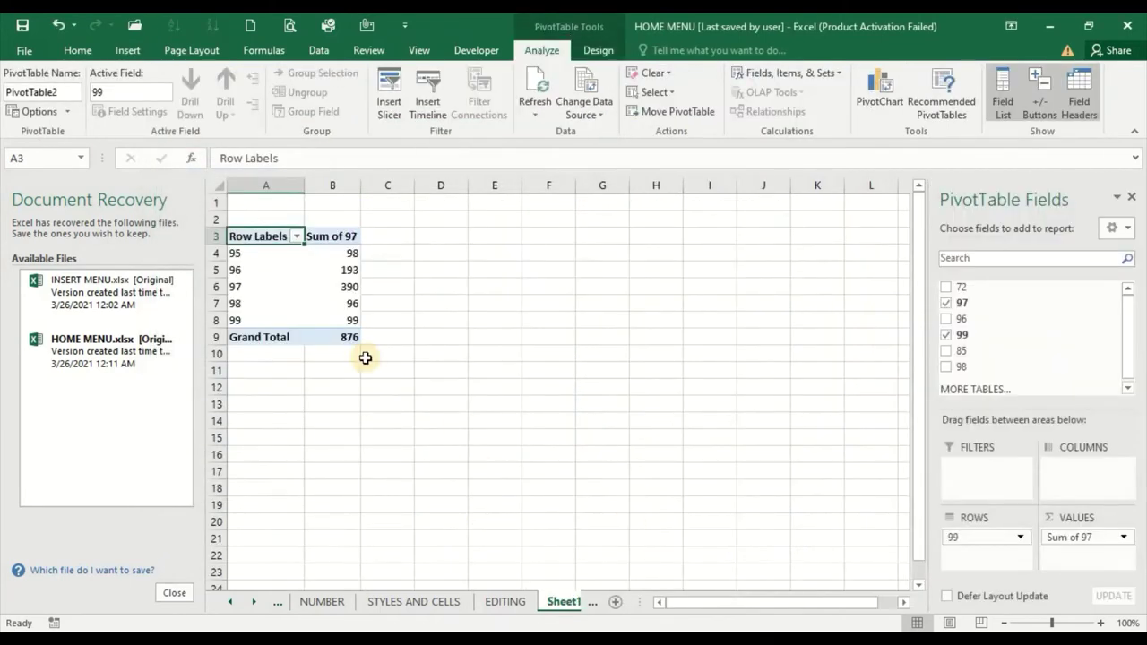
Add fields 72, 96, 85 and 98 to the pivot table as sum columns
left_click_drag(269, 287, 338, 304)
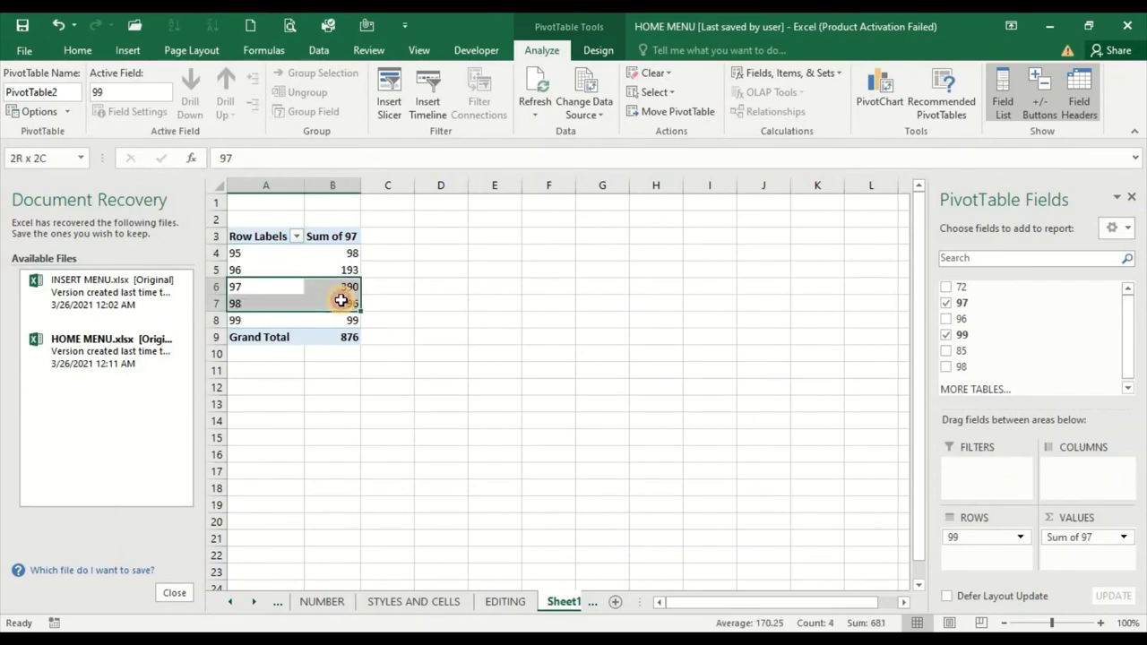
left_click(342, 251)
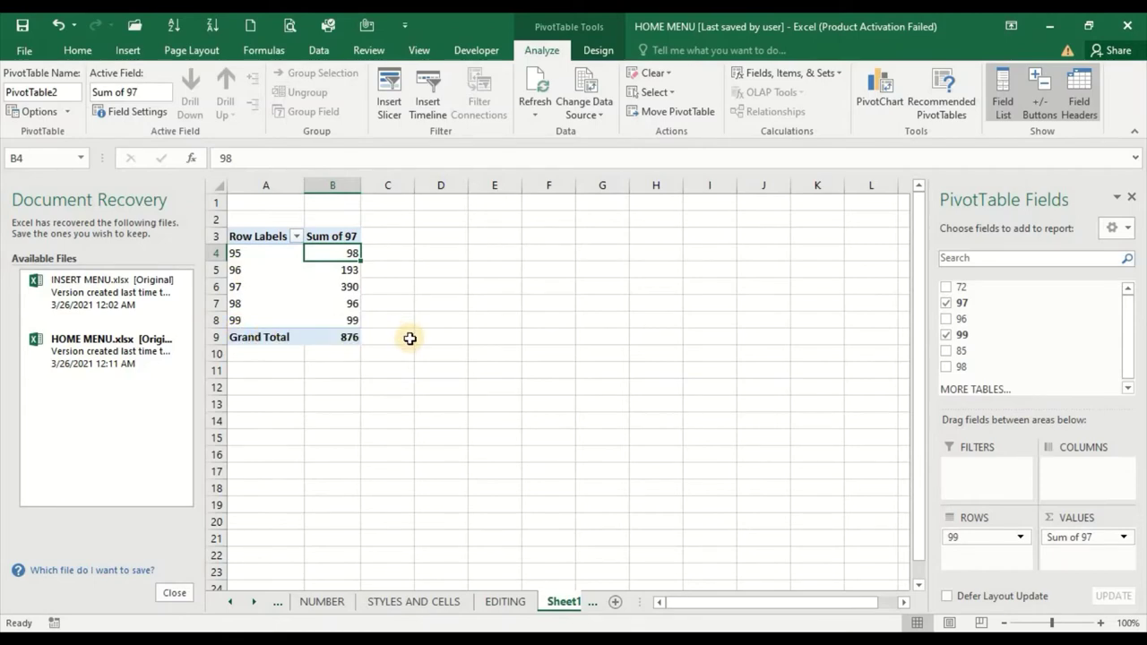
left_click(945, 303)
left_click(945, 302)
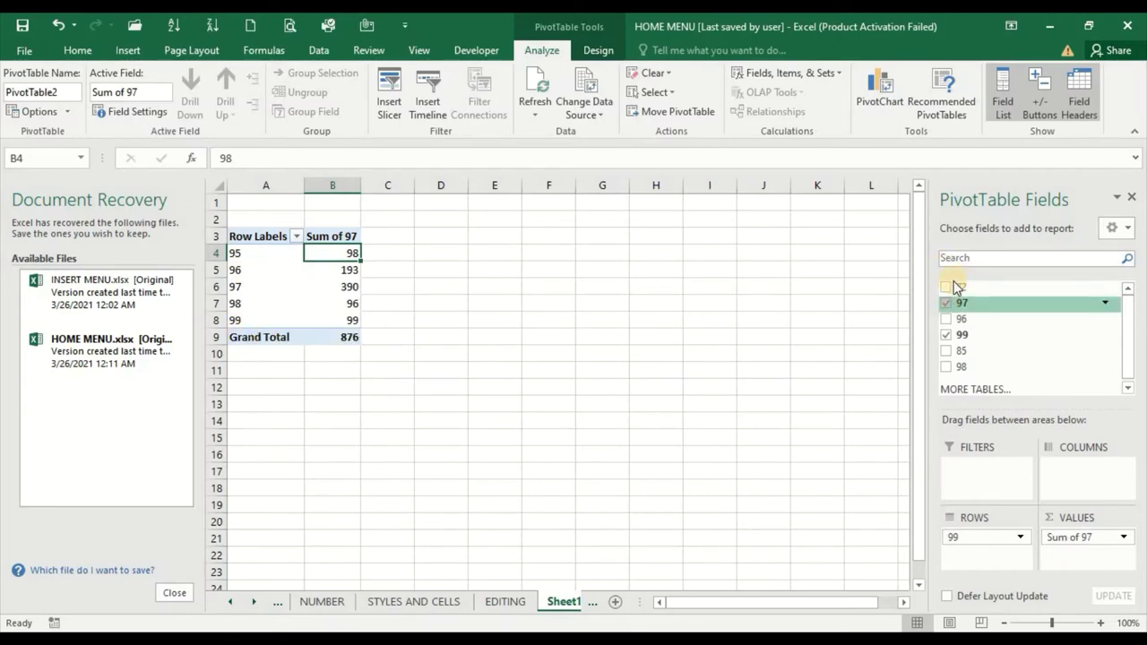
left_click(947, 288)
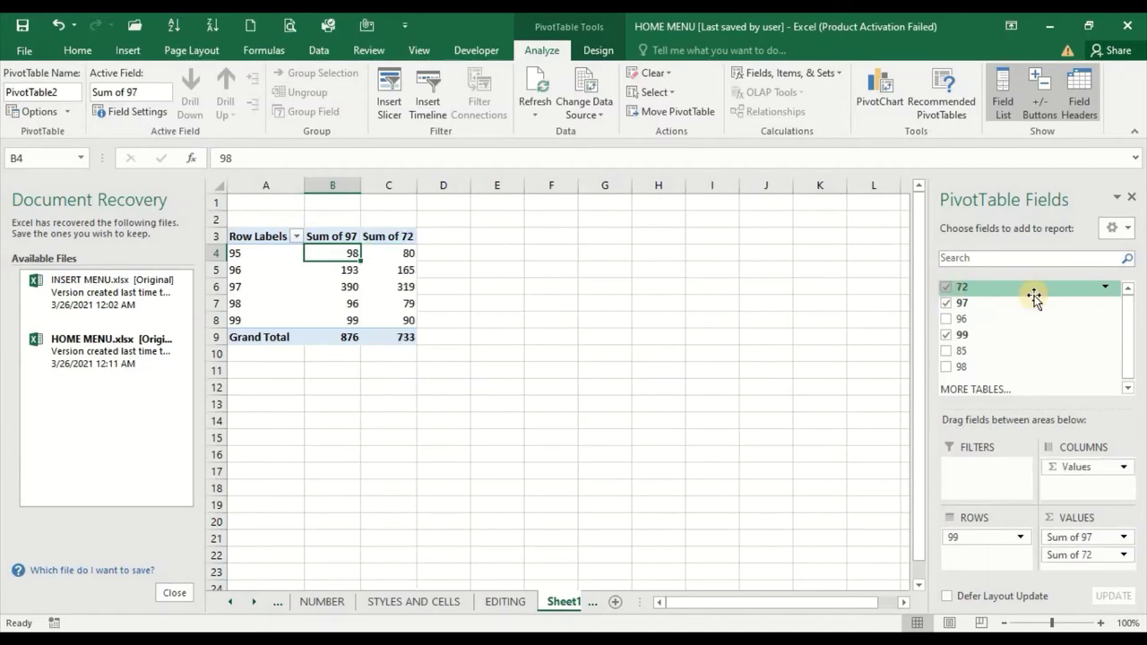
left_click(945, 319)
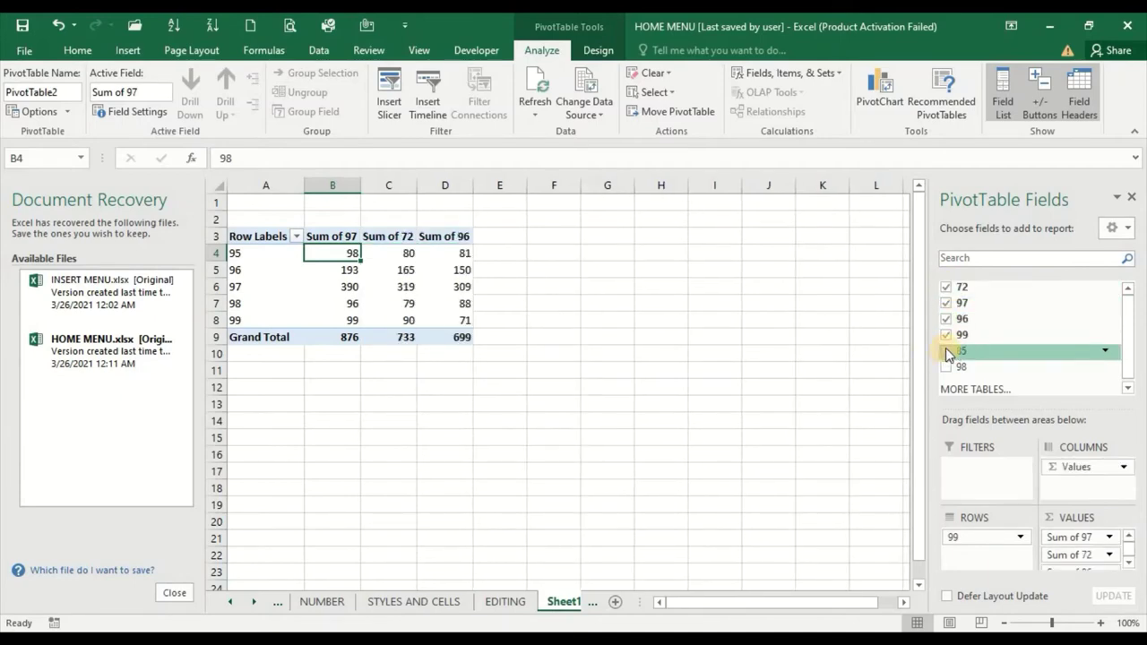
left_click(946, 350)
left_click(946, 366)
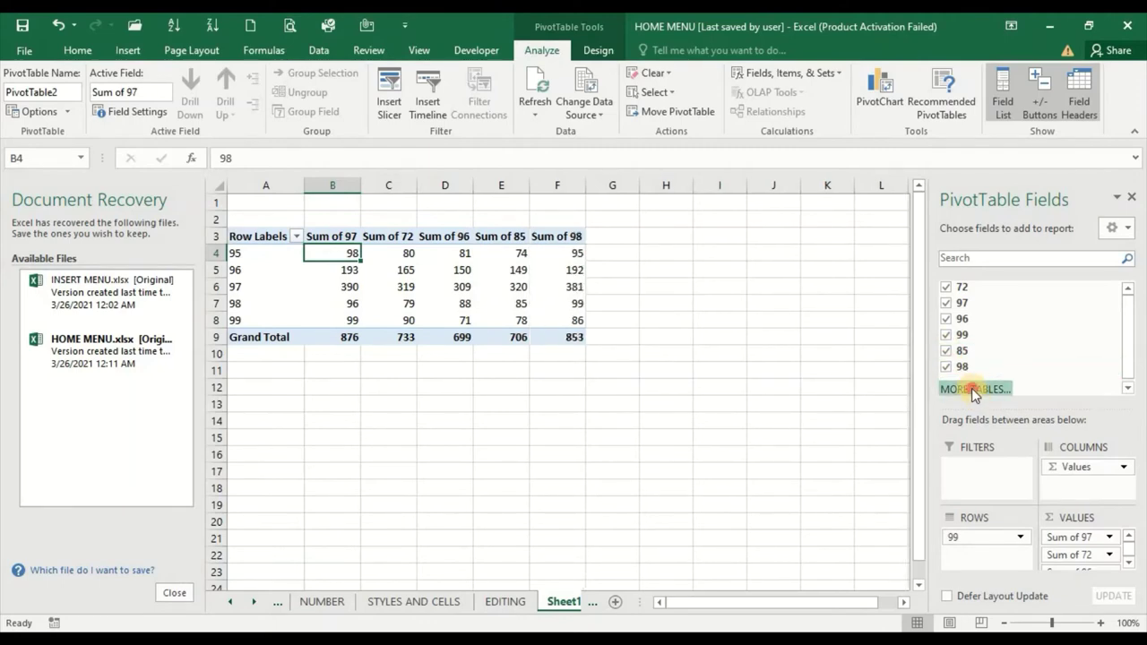
Decline the More Tables data-model prompt and open the Values field options
left_click(973, 389)
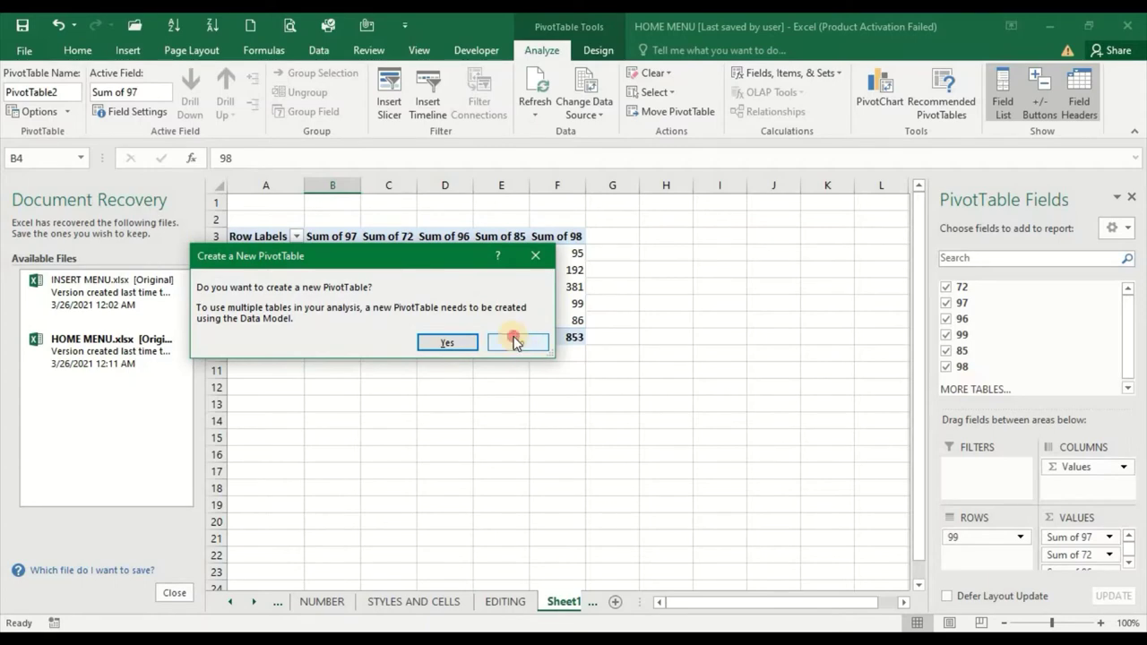
left_click(516, 342)
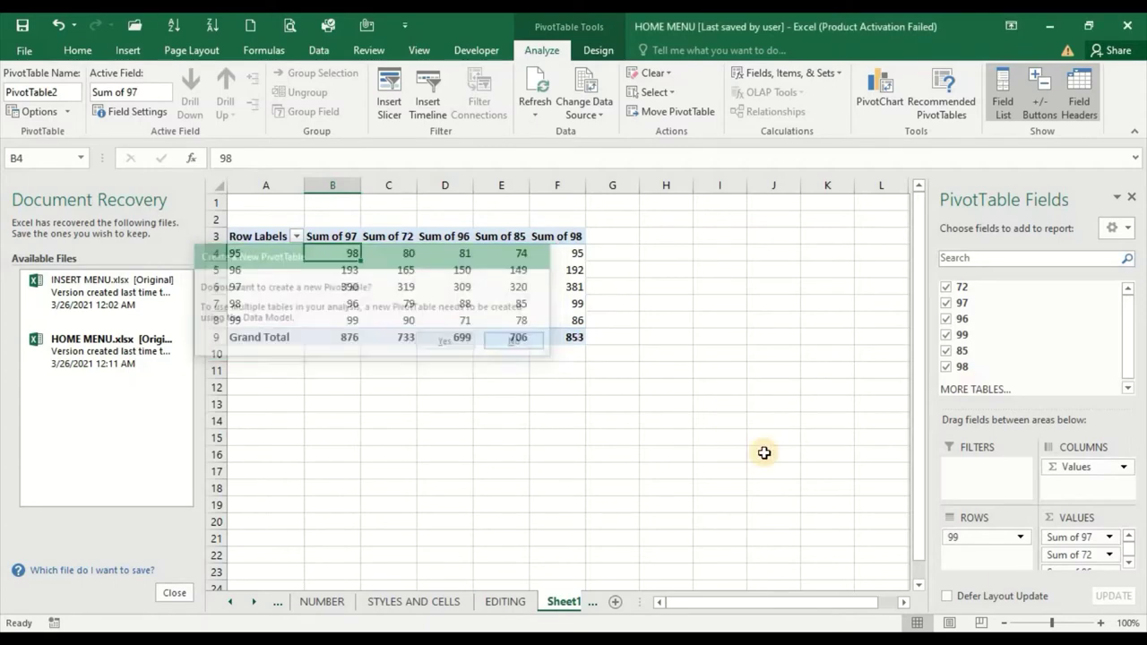
left_click(1125, 467)
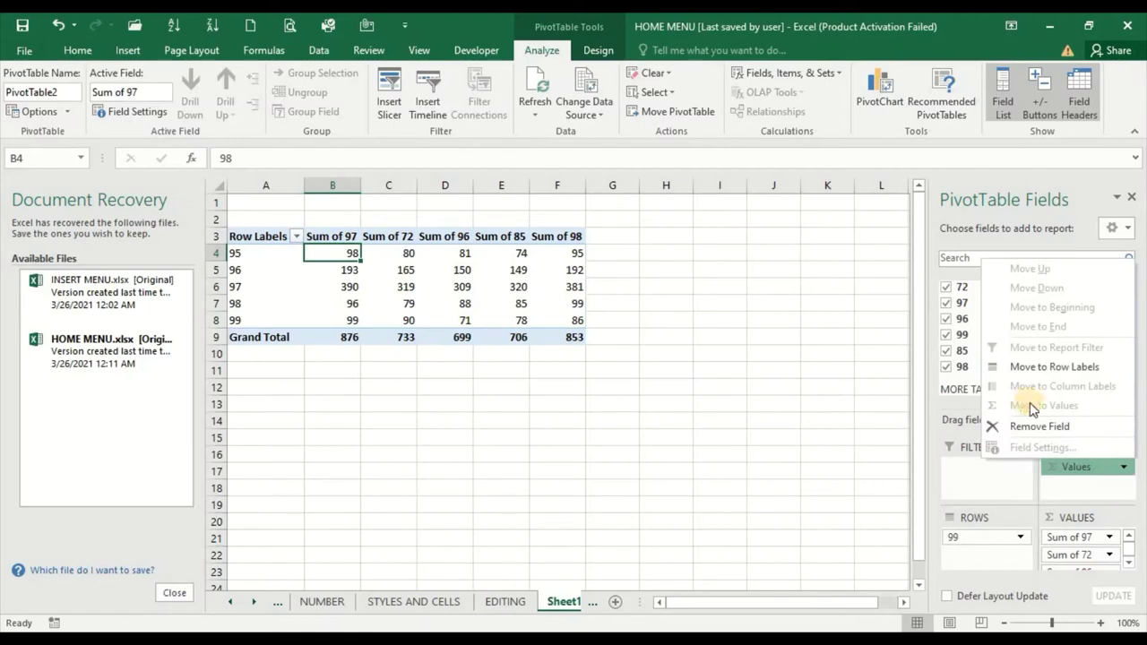
Open and close the Values field options a few times, then leave the pivot table
left_click(844, 535)
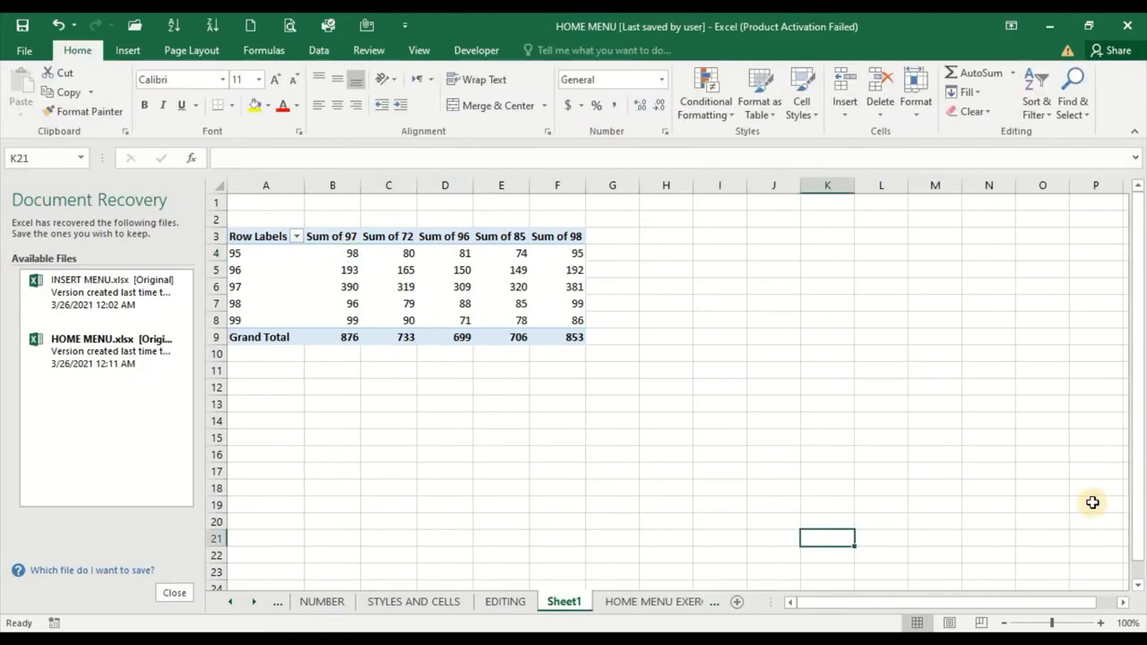
left_click(512, 322)
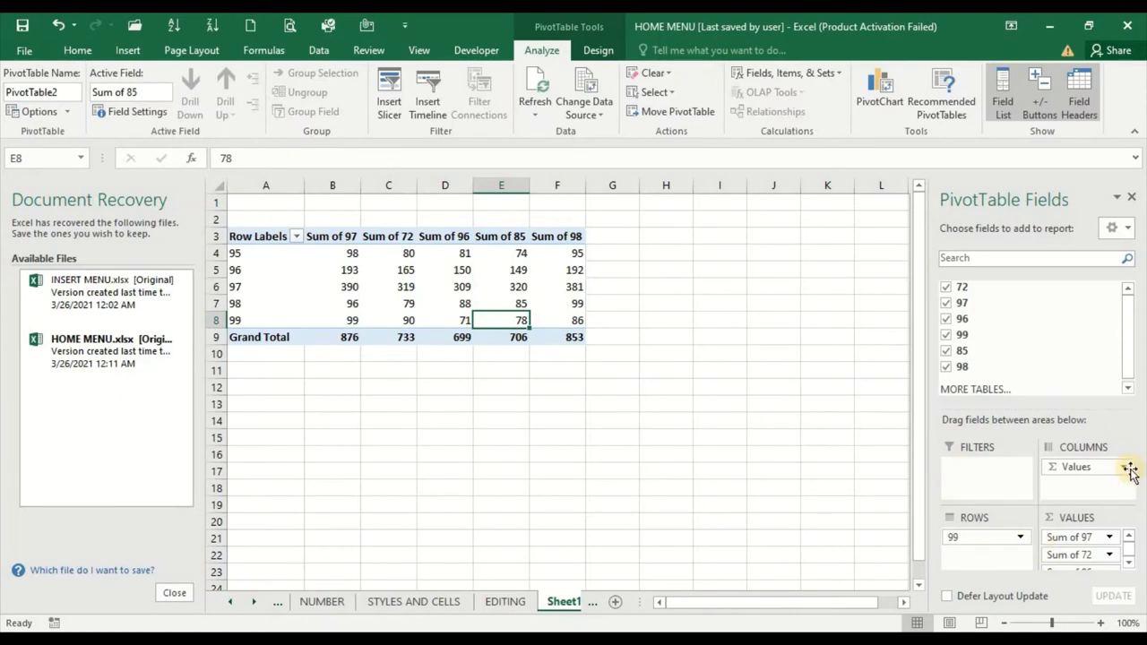
left_click(1126, 468)
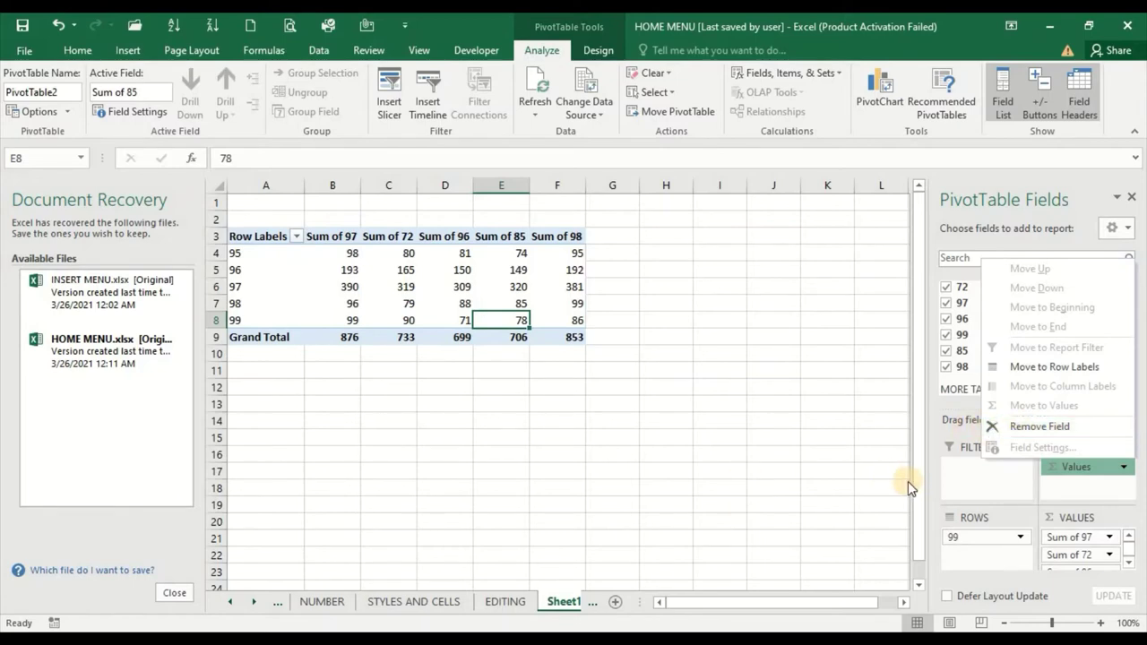
left_click(970, 486)
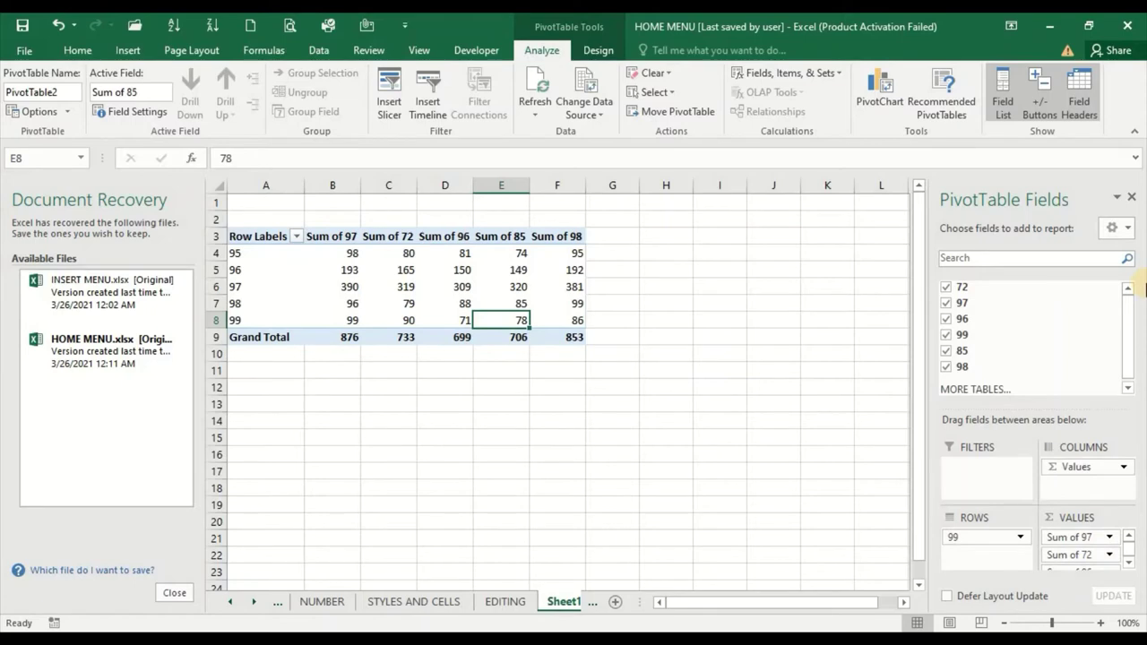
left_click(1123, 466)
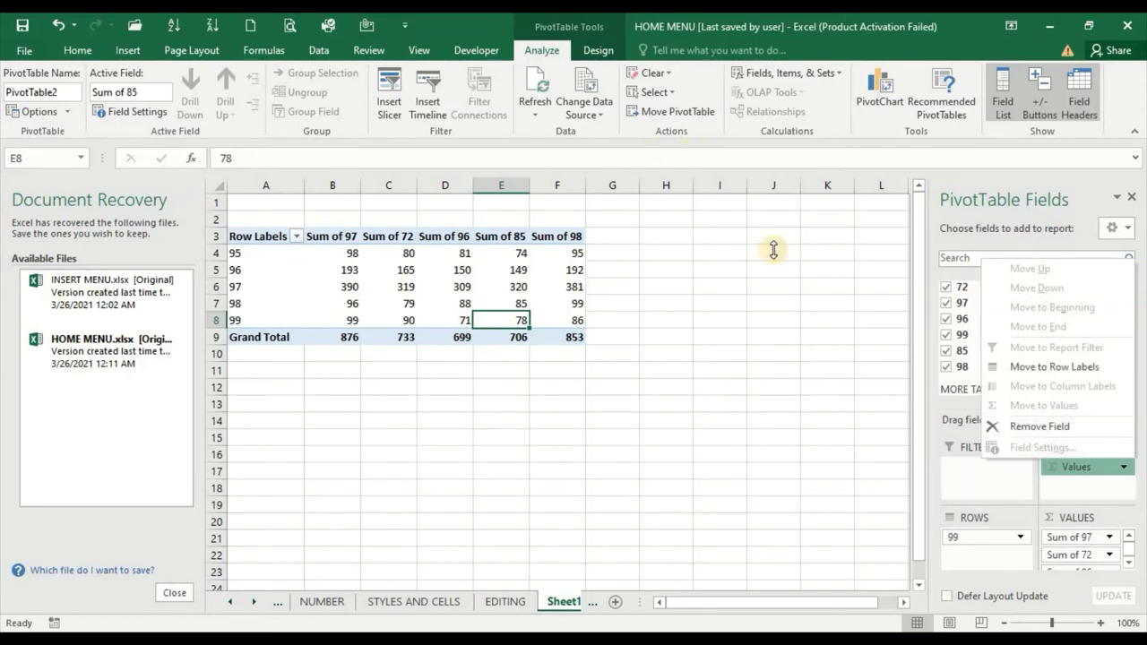
left_click(812, 371)
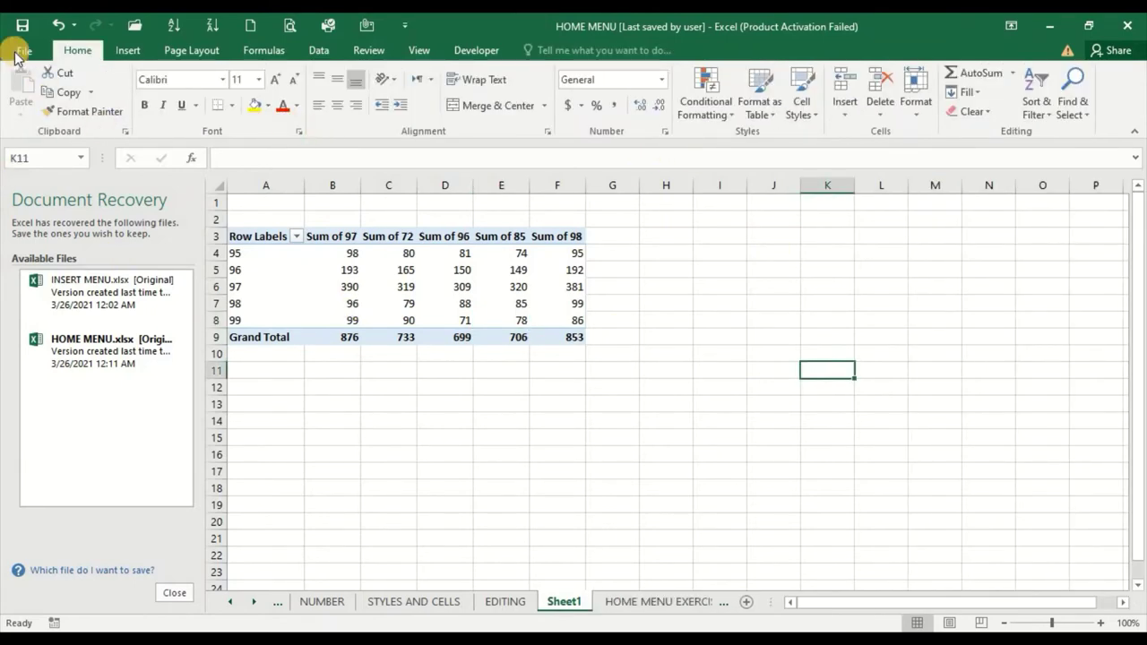
Undo the recent pivot changes with Ctrl+Z, removing the added sum fields
left_click(80, 111)
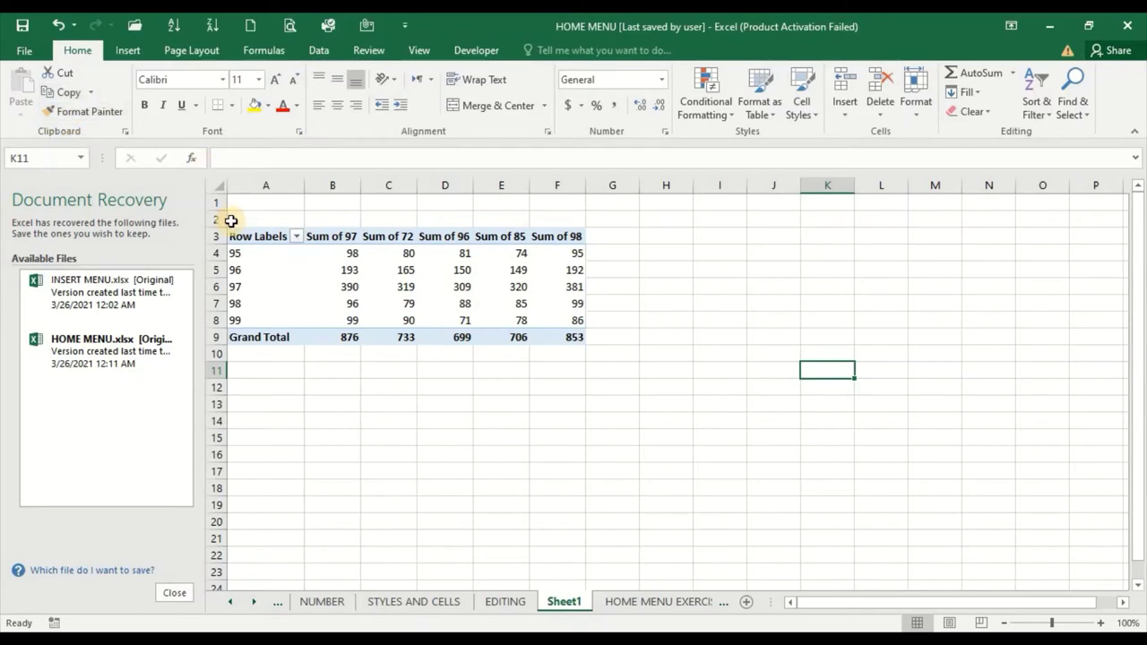
key("ctrl+z")
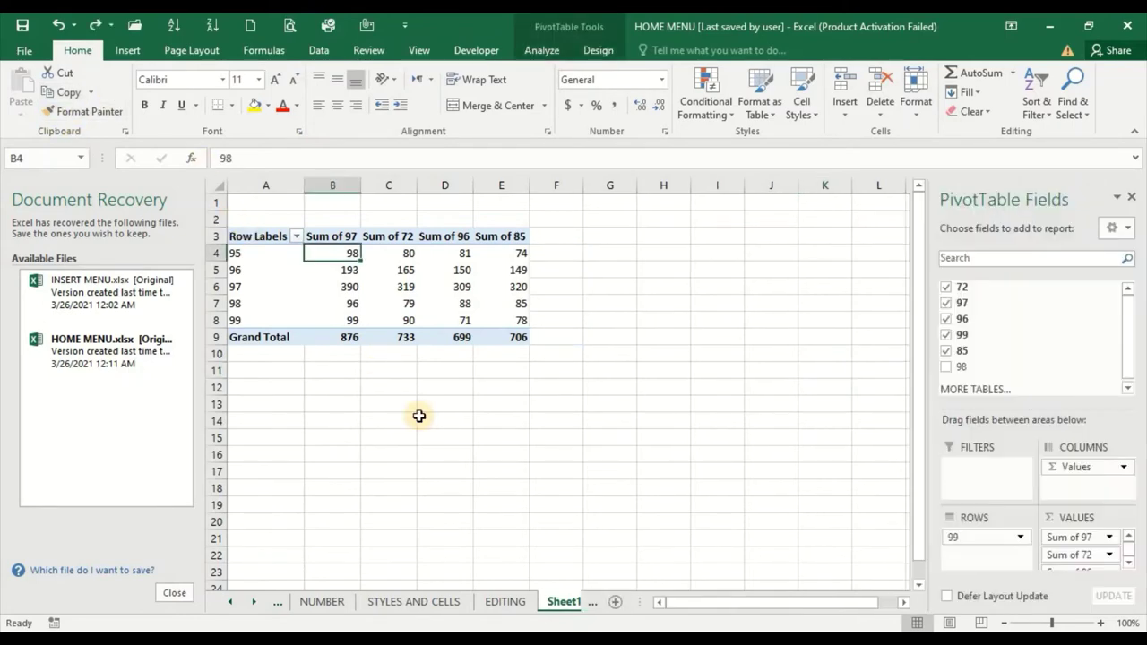
key("ctrl+z")
key("ctrl+z")
key("ctrl+z")
key("ctrl+z")
key("ctrl+z")
key("ctrl+z")
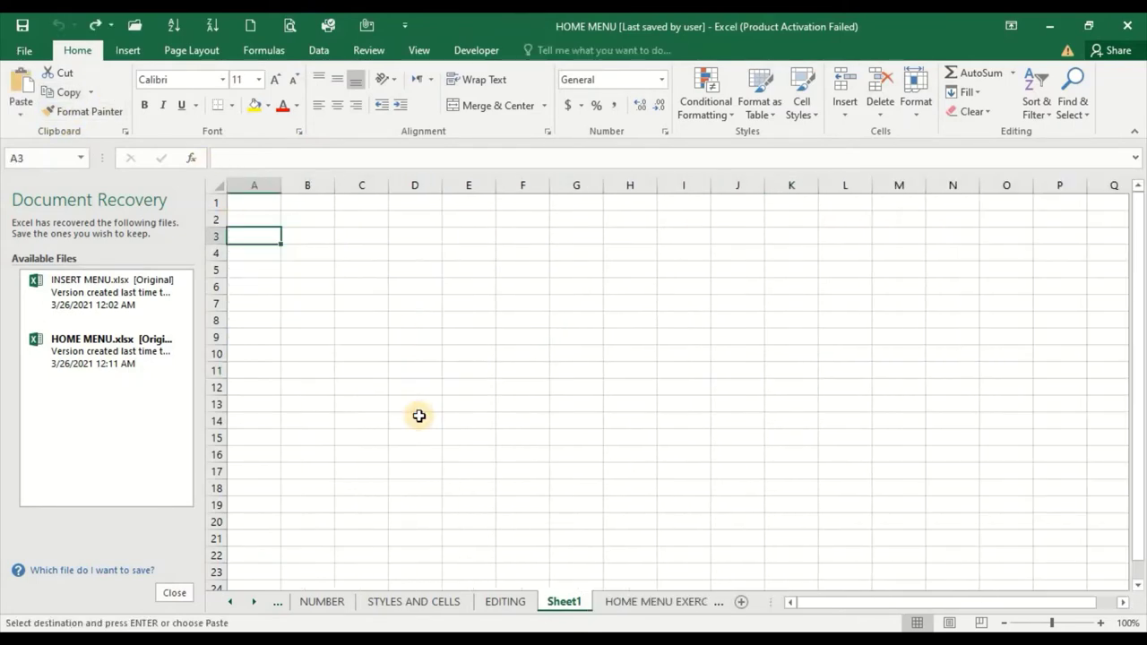
Close the blank Book1 workbook from its taskbar preview
left_click(1138, 246)
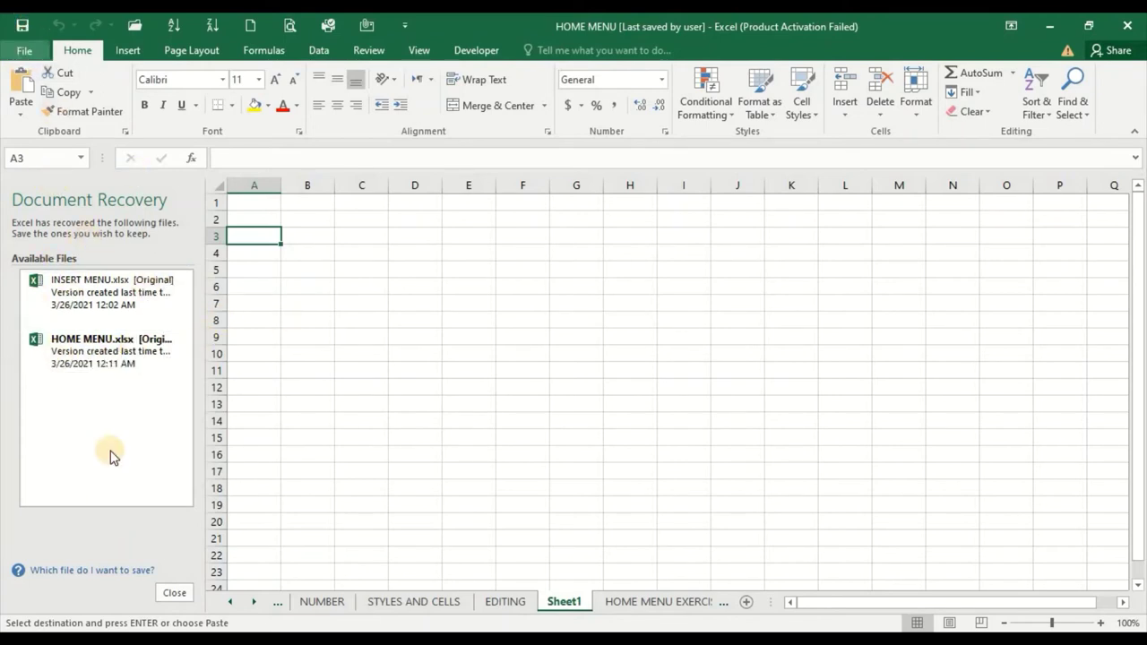
mouse_move(238, 594)
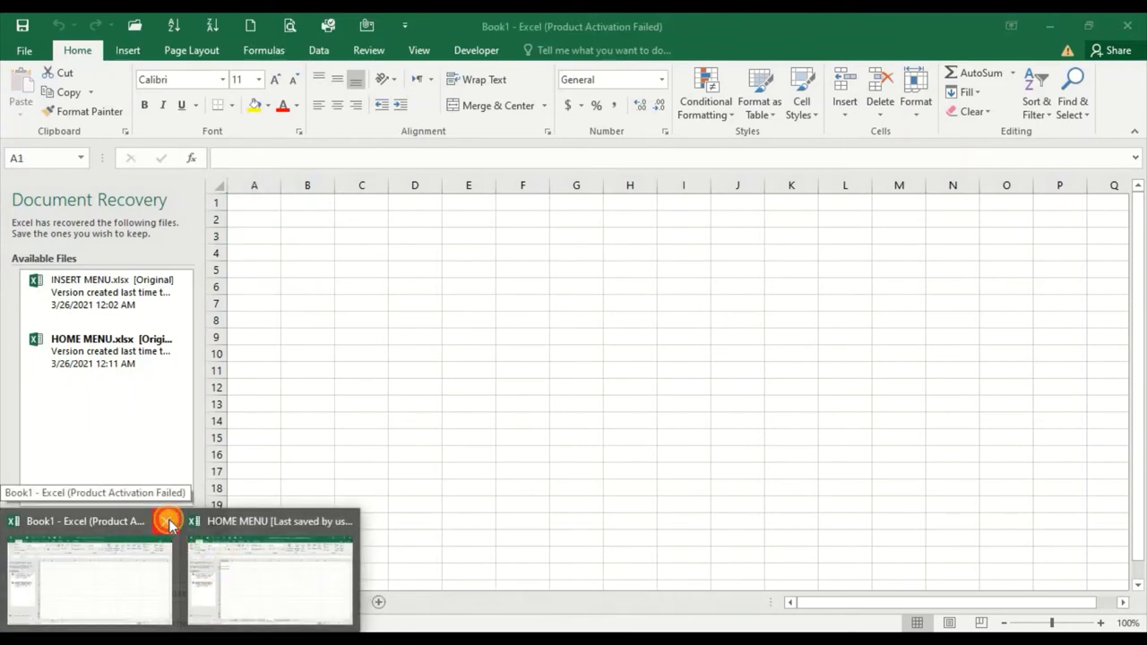
left_click(168, 519)
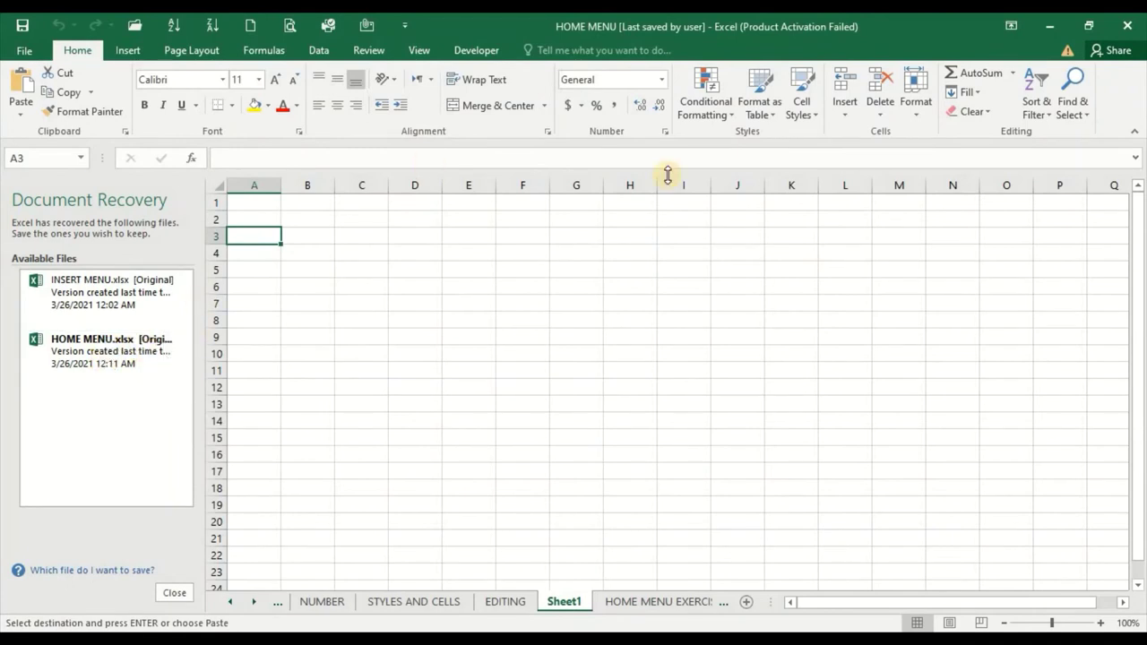
Reopen the HOME MENU workbook from File > Open > Recent
left_click(25, 52)
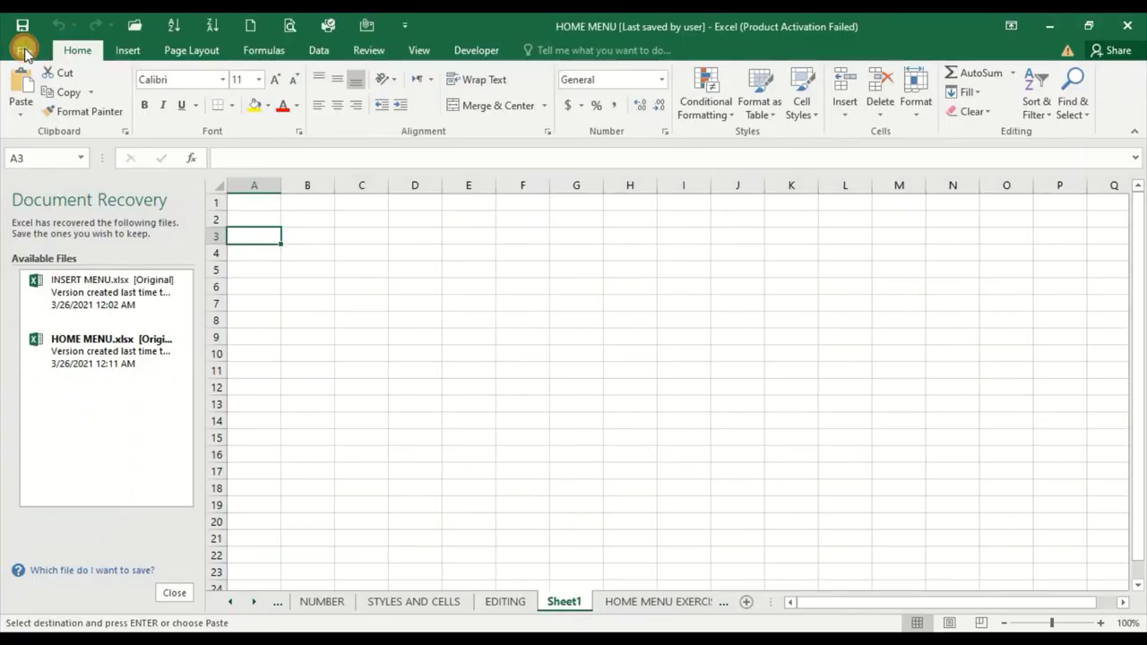
left_click(50, 158)
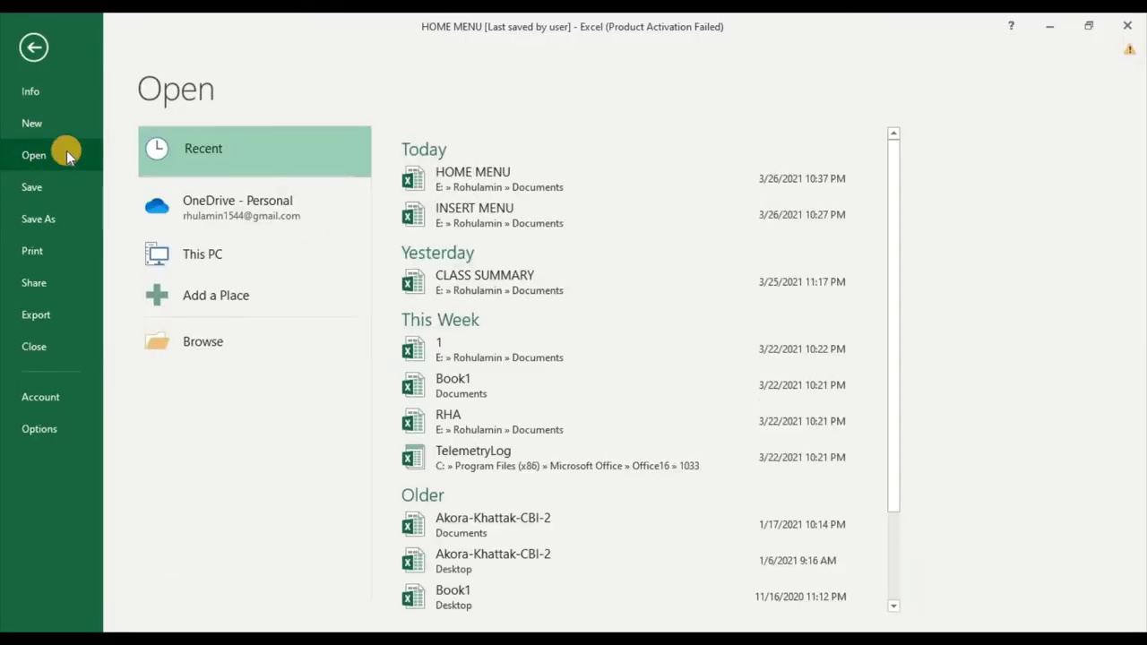
left_click(503, 187)
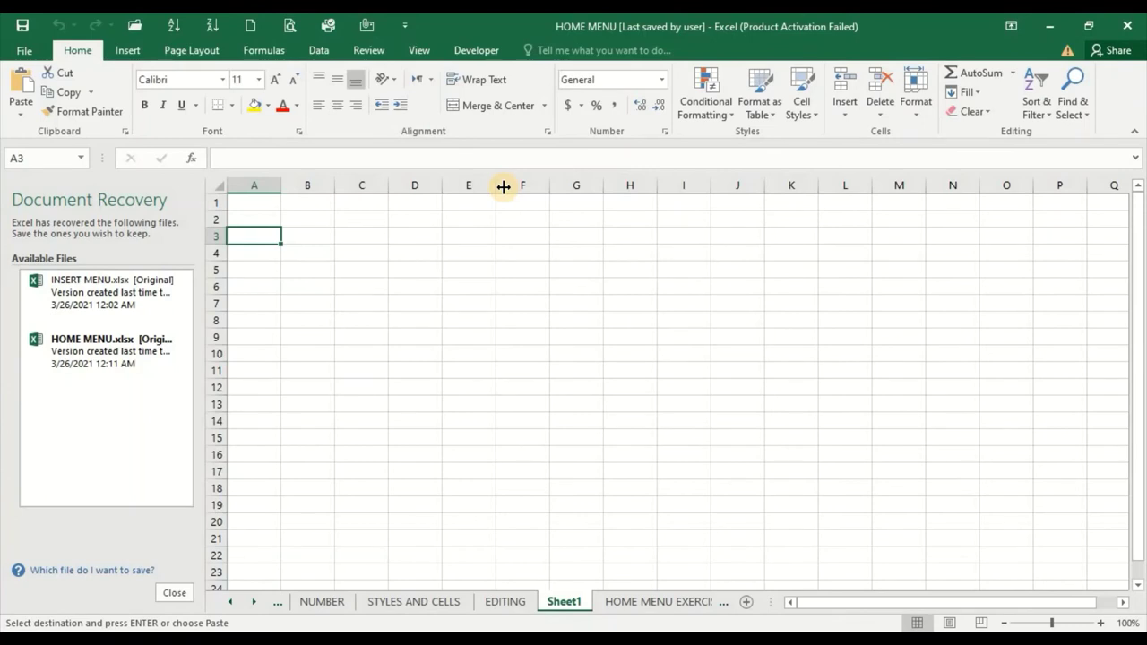
left_click(131, 54)
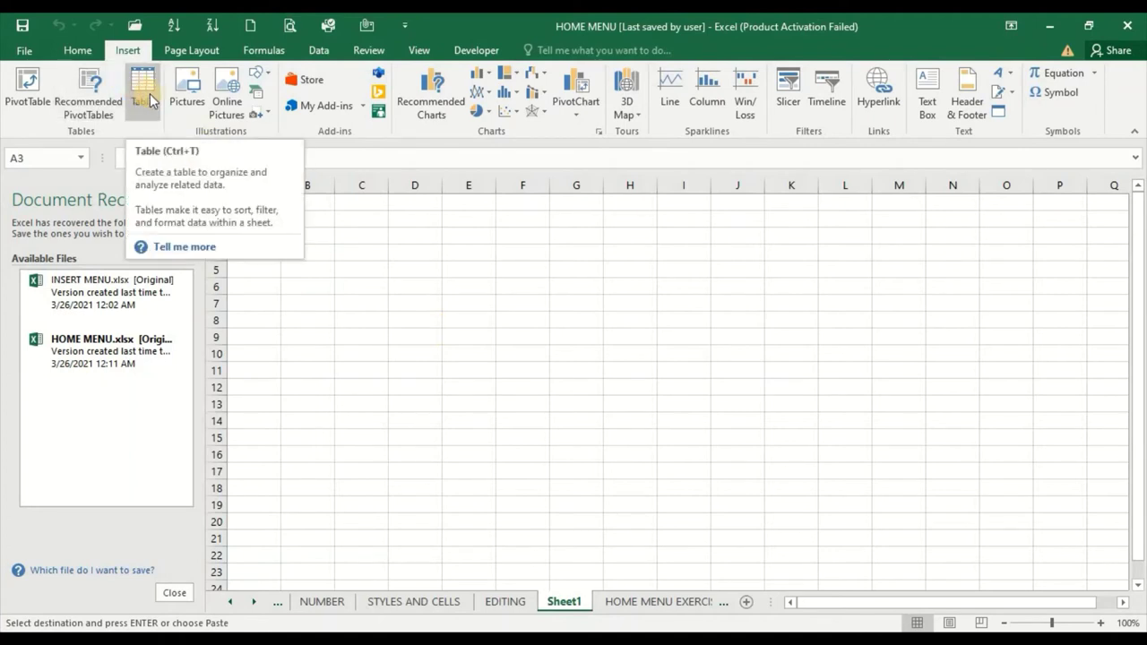
On the HOME MENU EXERCISE AND FORMULAS sheet, make D2:H11 a table without a header row
left_click(332, 437)
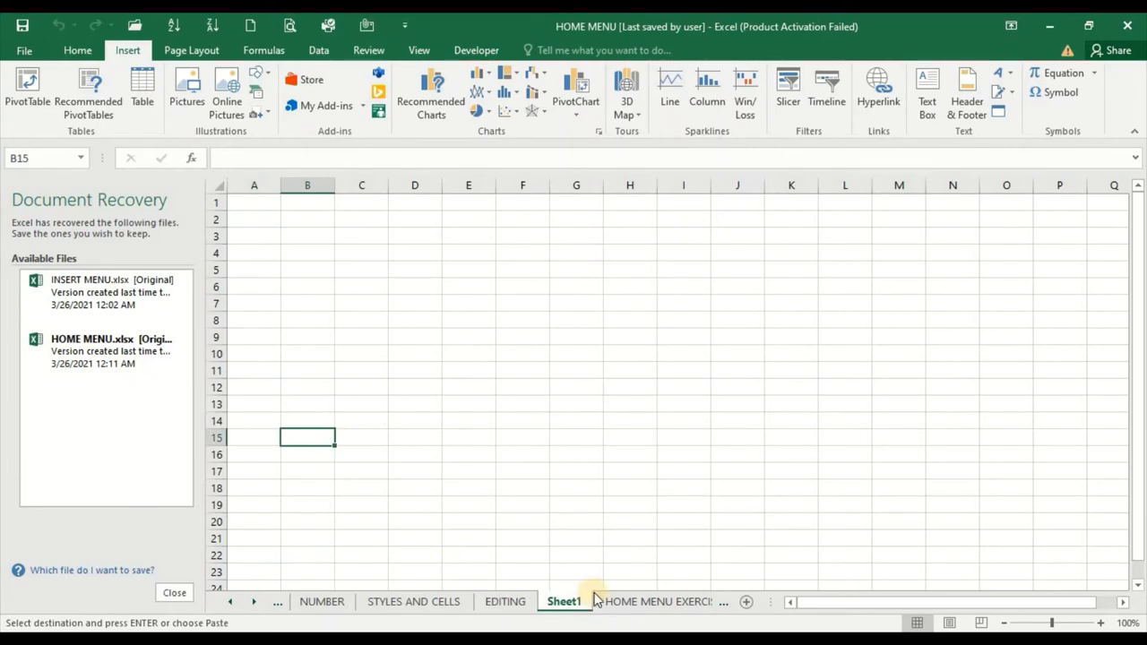
left_click(631, 601)
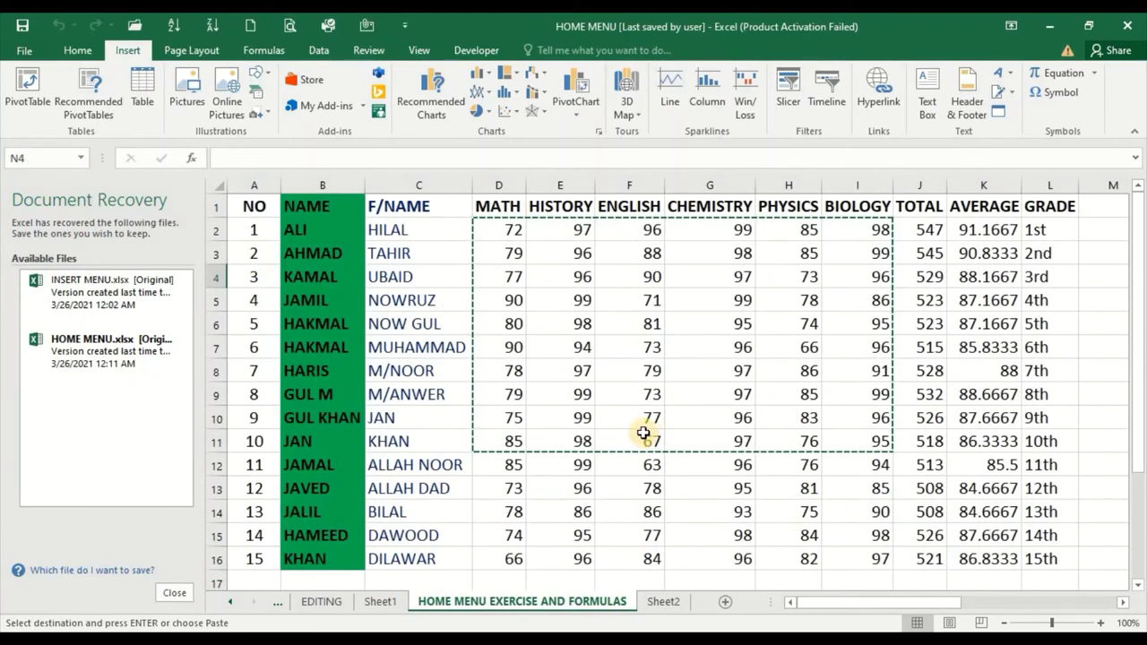
key("Escape")
left_click(144, 89)
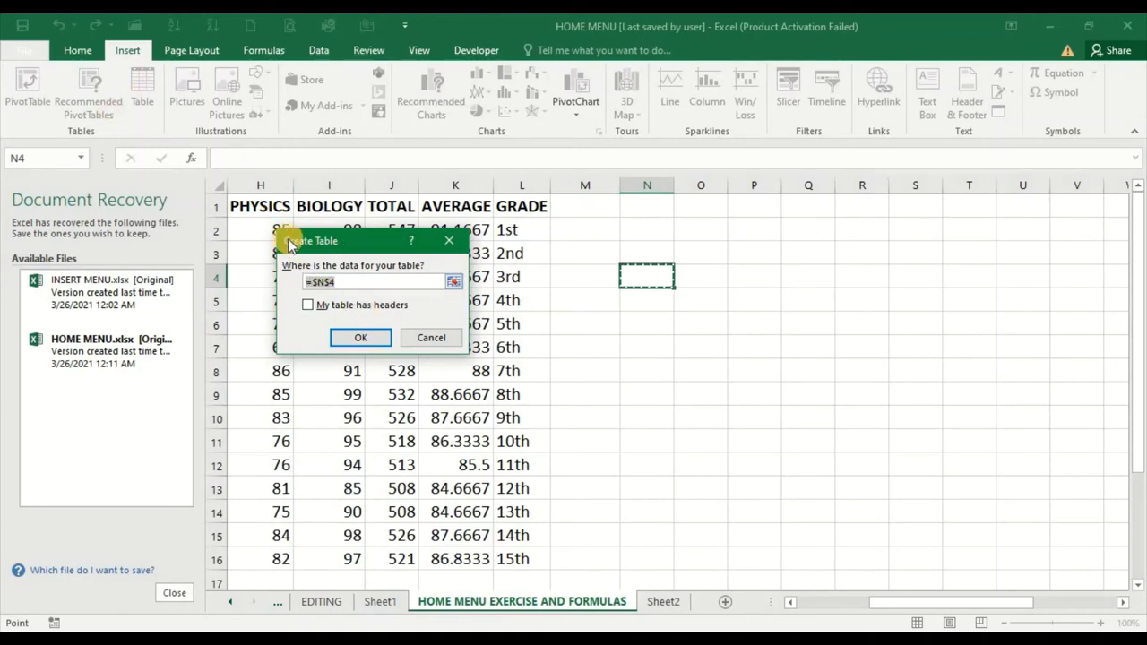
left_click_drag(355, 240, 189, 147)
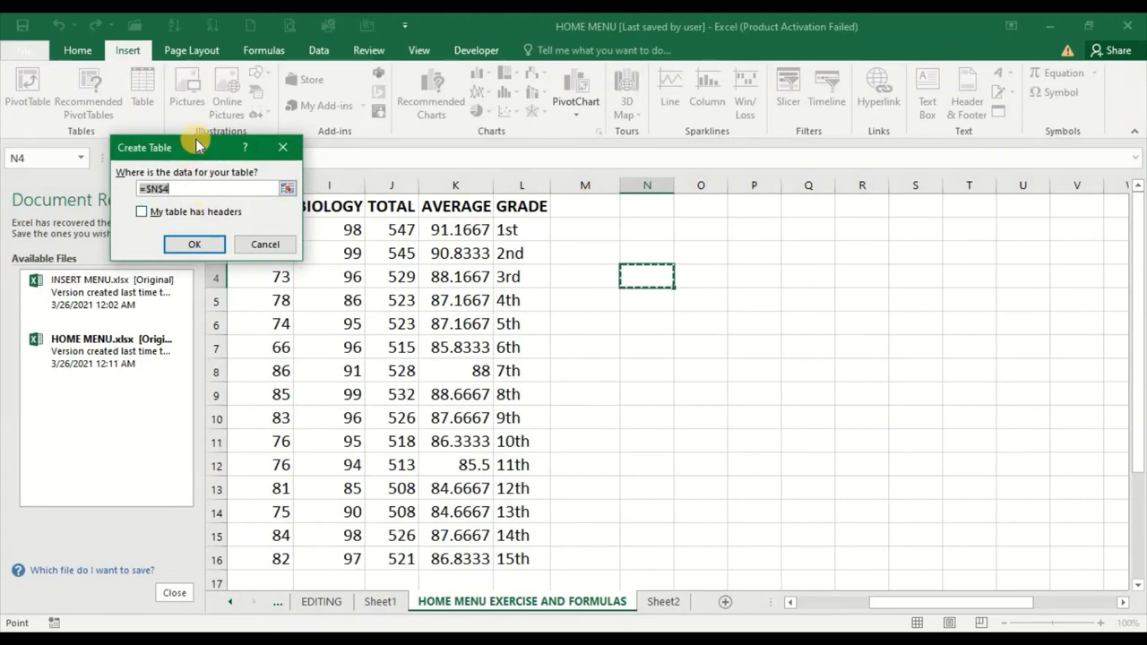
left_click_drag(198, 145, 688, 66)
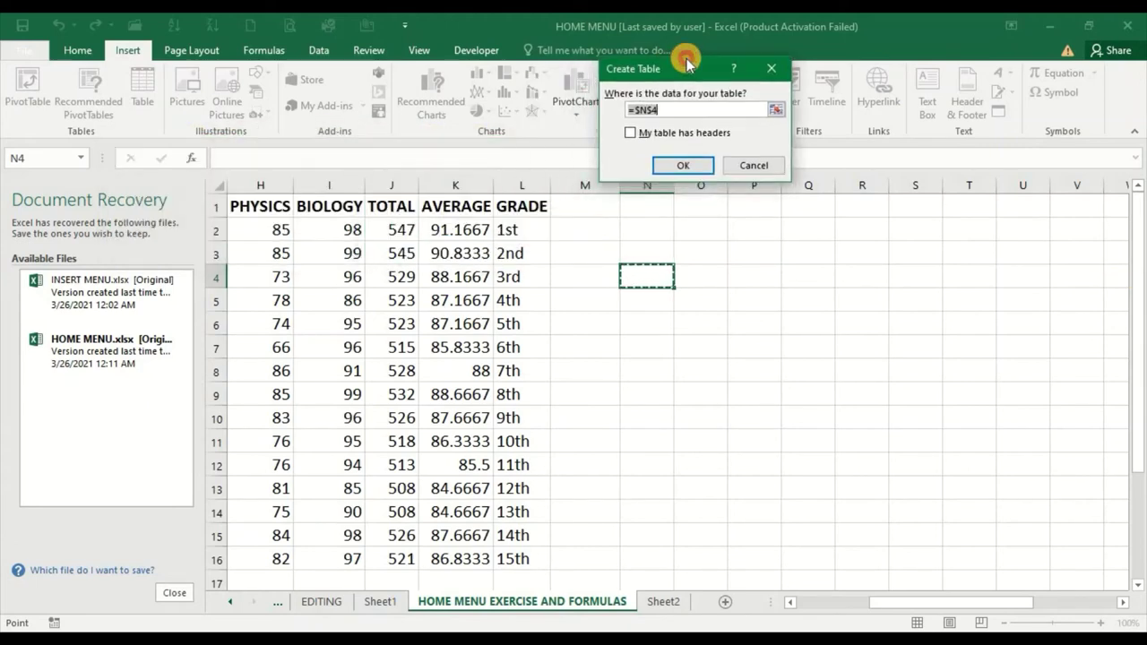
left_click_drag(951, 609, 811, 591)
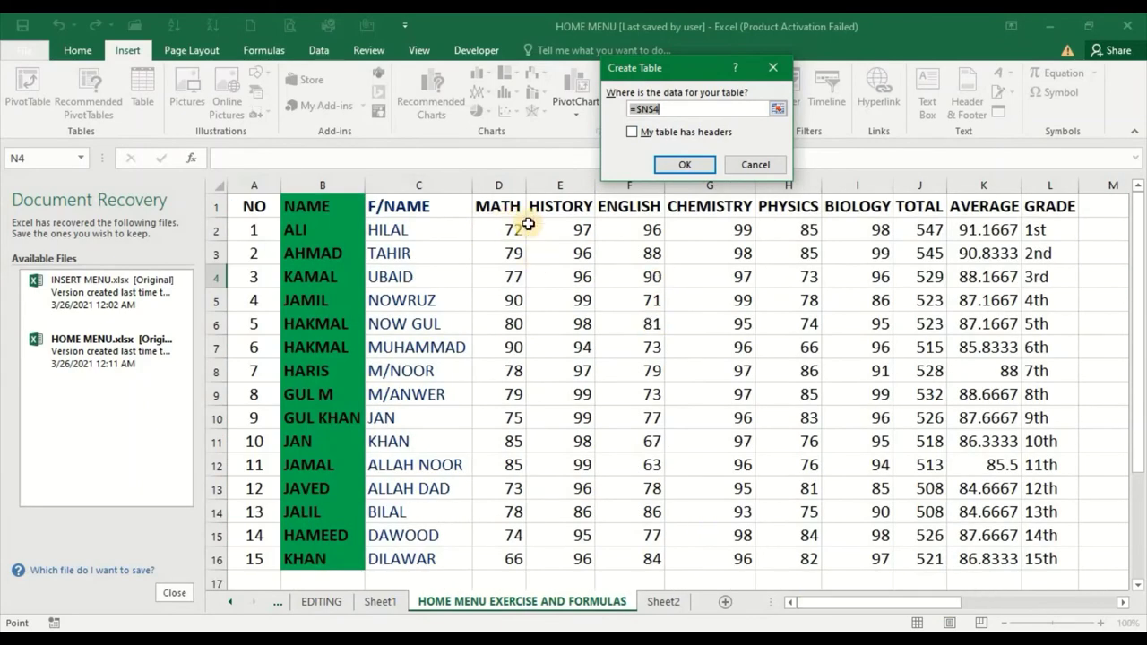
left_click_drag(527, 229, 799, 441)
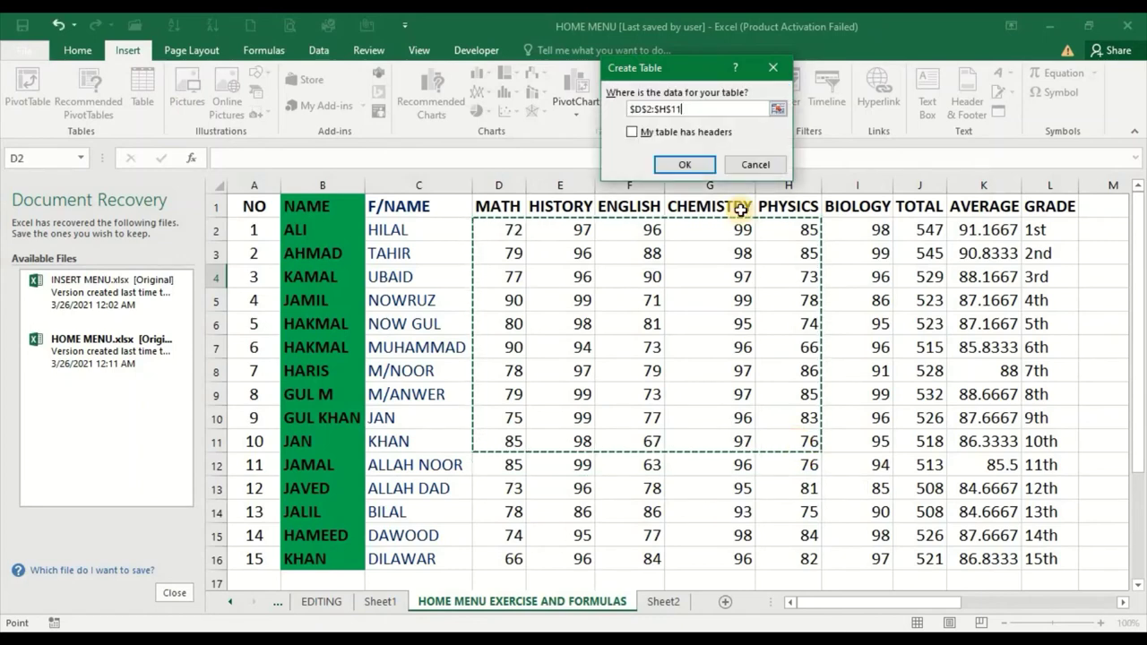
left_click(675, 164)
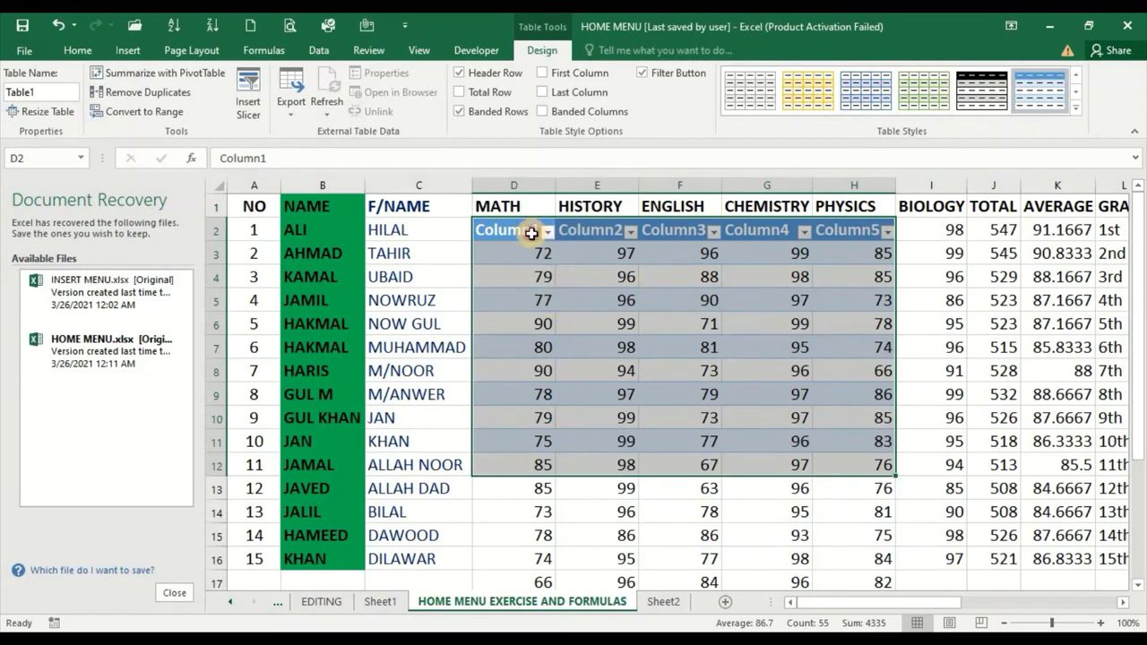
Rename the table's Column1 header to the Arabic-script heading ریاضی
double_click(531, 231)
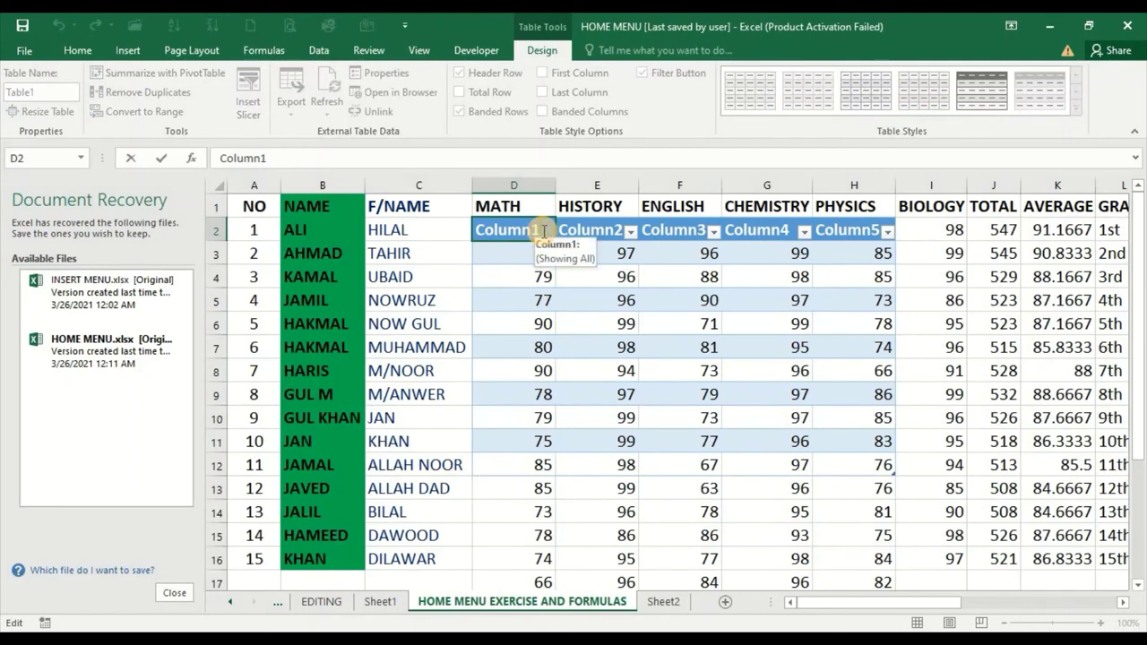
key("BackSpace")
key("BackSpace")
key("BackSpace")
type("ریاضی")
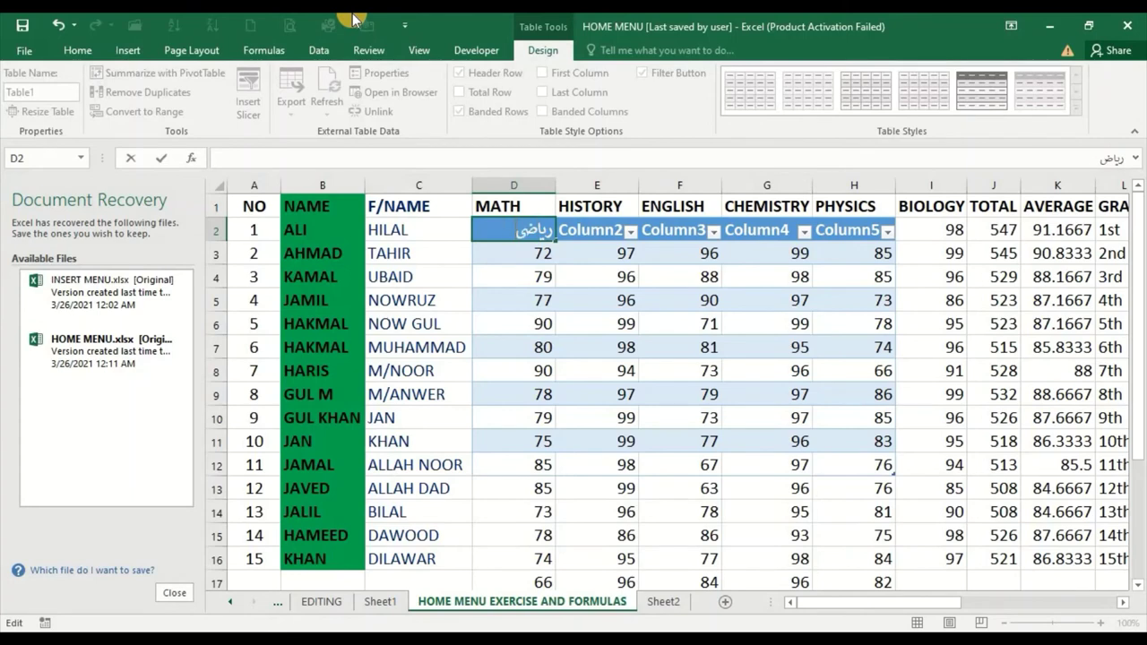
key("Return")
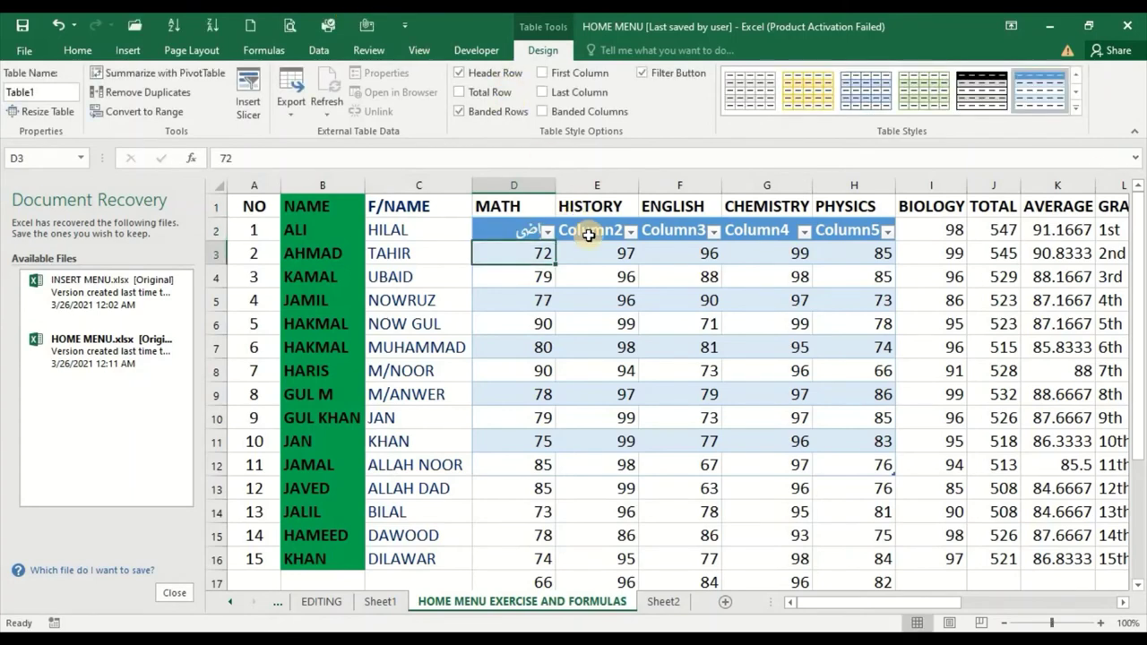
left_click(588, 234)
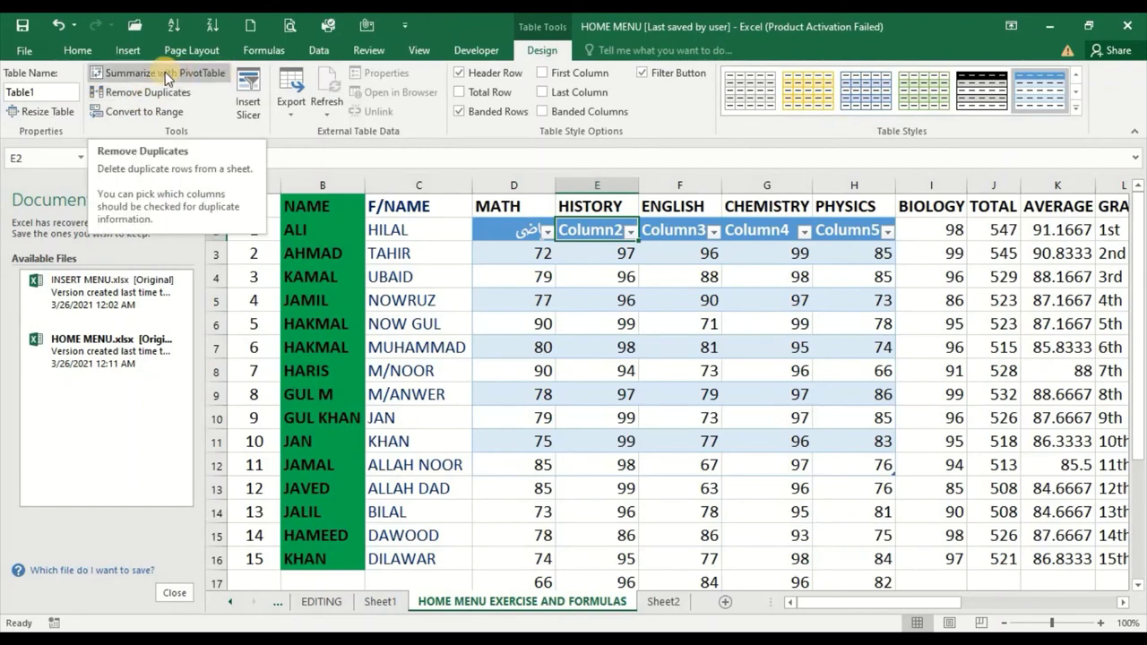
left_click(62, 90)
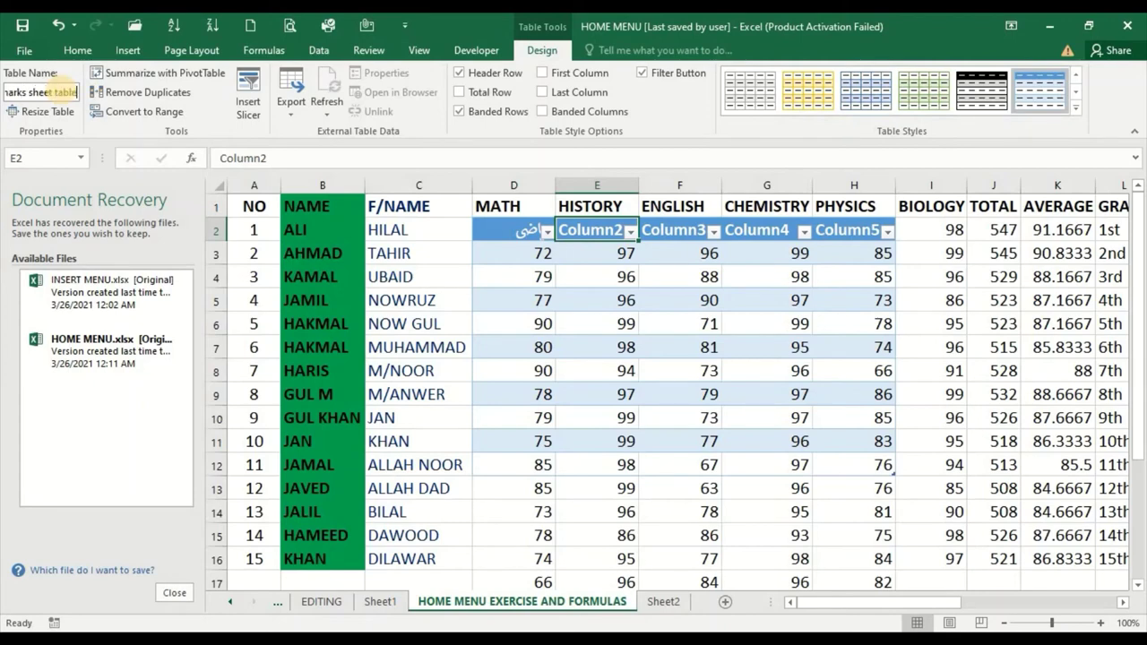
key("Return")
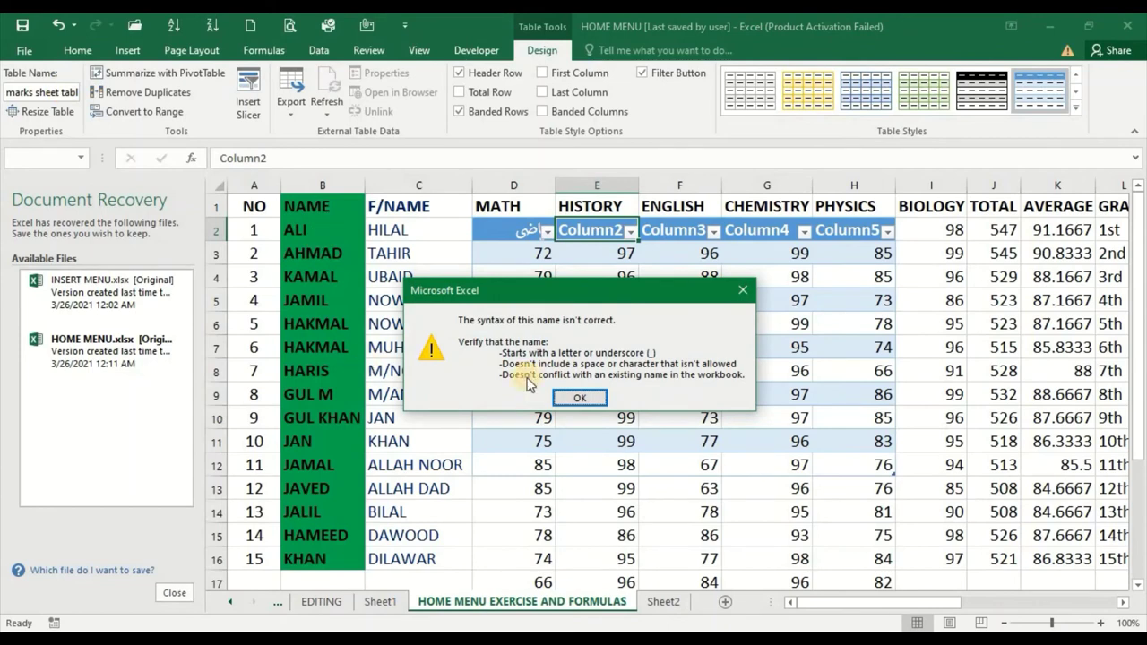
left_click(583, 399)
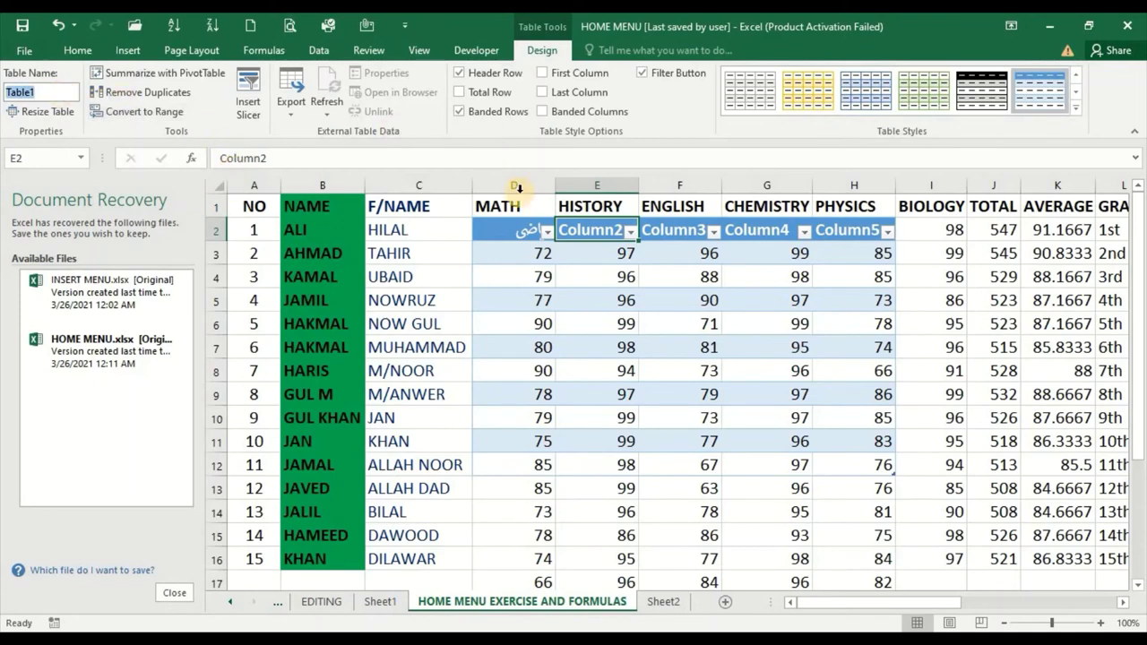
left_click(45, 87)
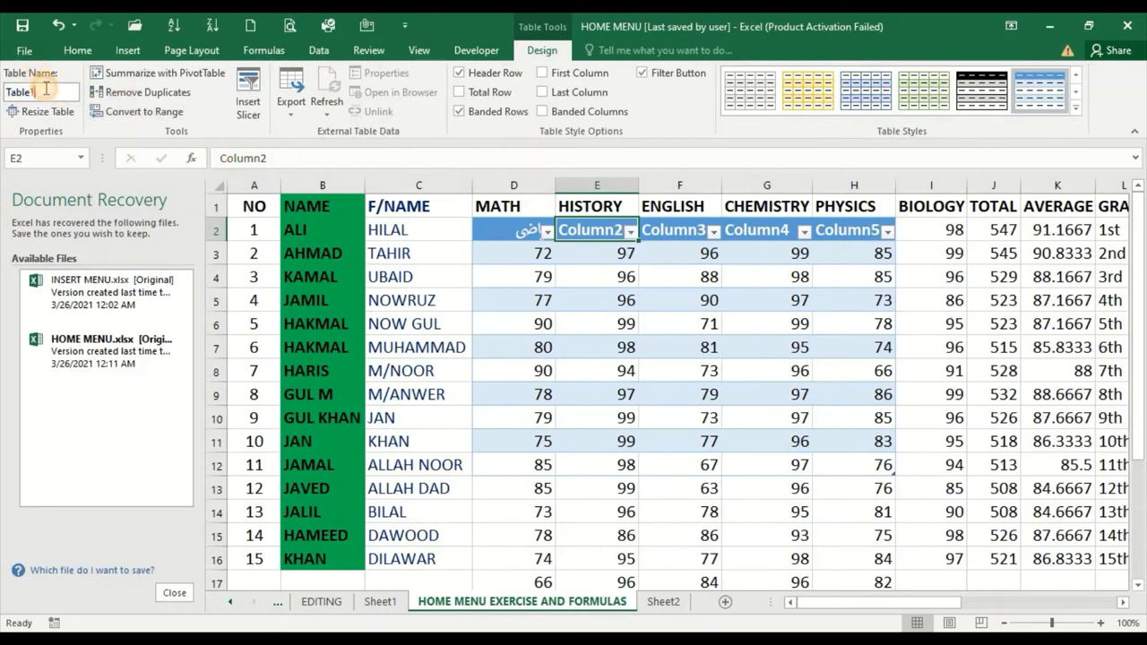
key("Return")
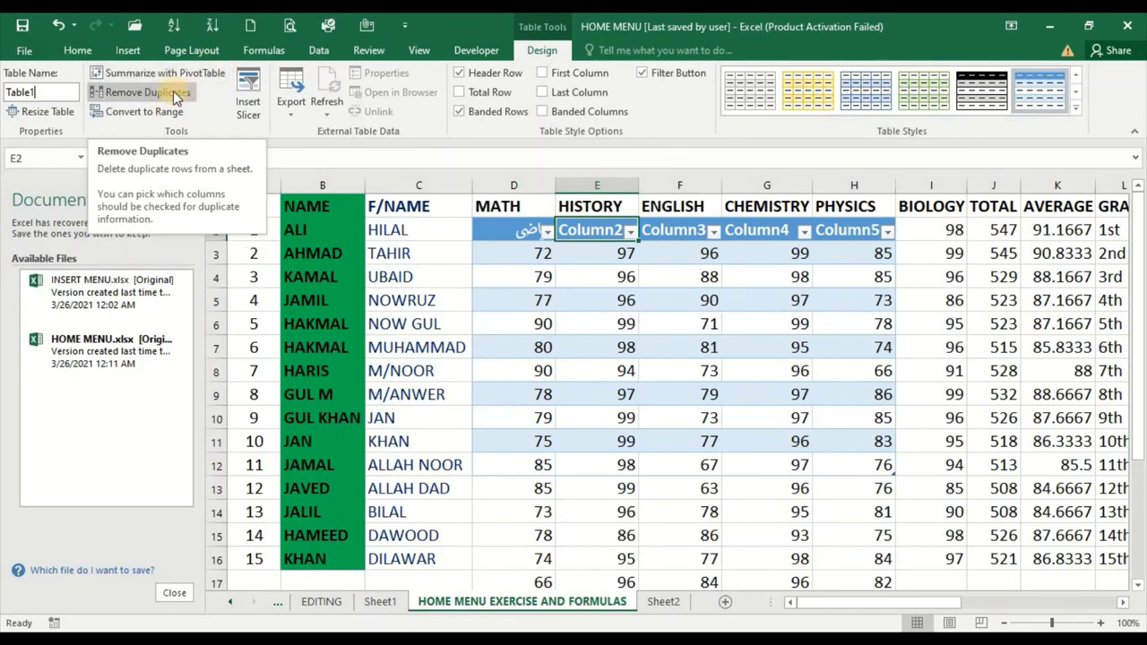
Convert Table1 to a normal range, then undo so the MATH–BIOLOGY marks become Table2
left_click(191, 100)
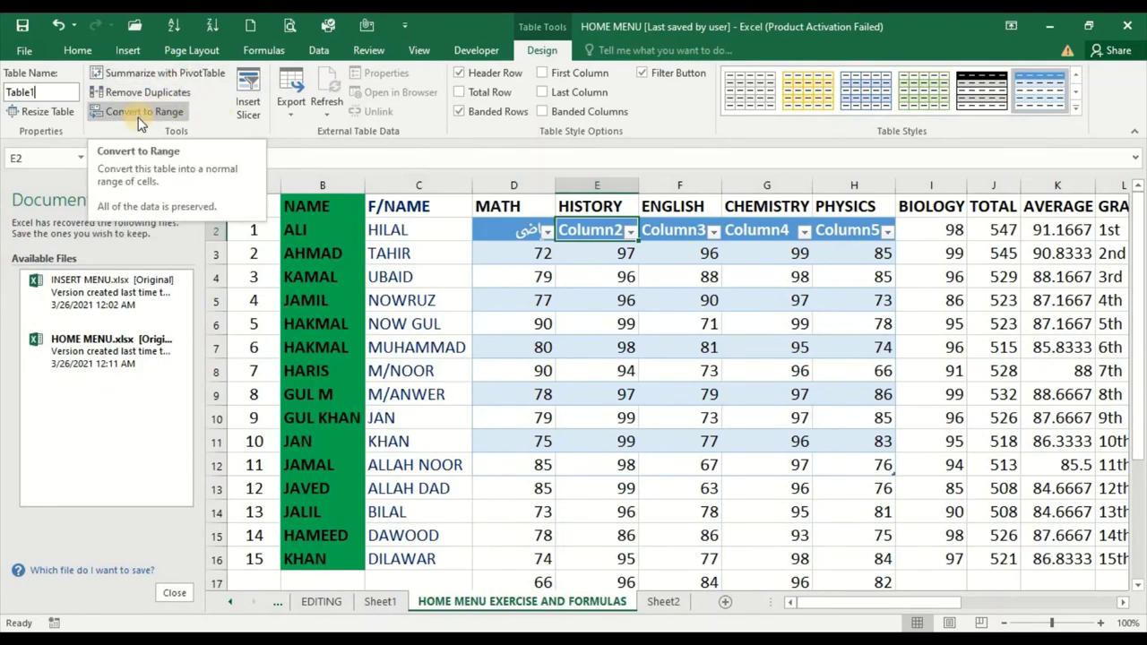
left_click(190, 108)
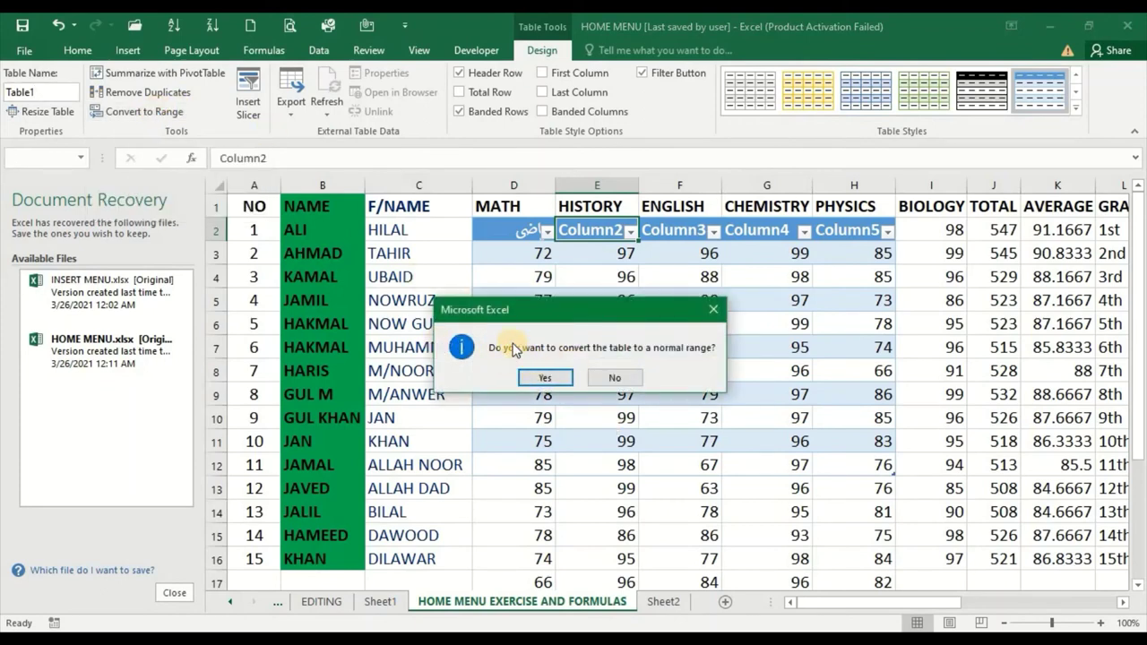
left_click(557, 381)
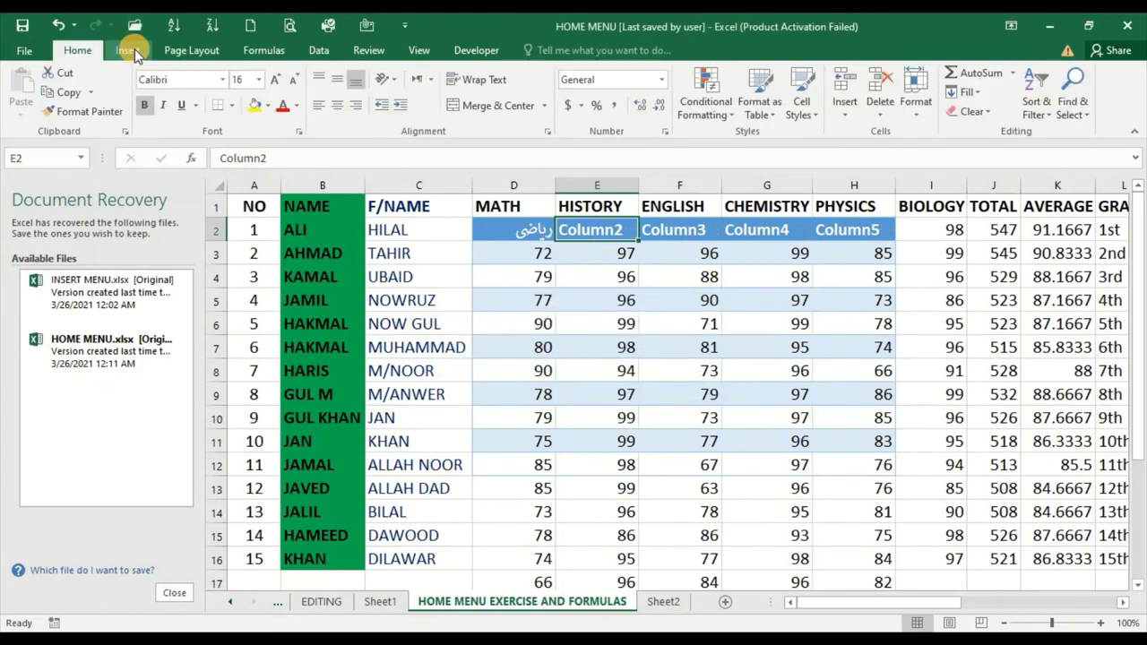
key("ctrl+z")
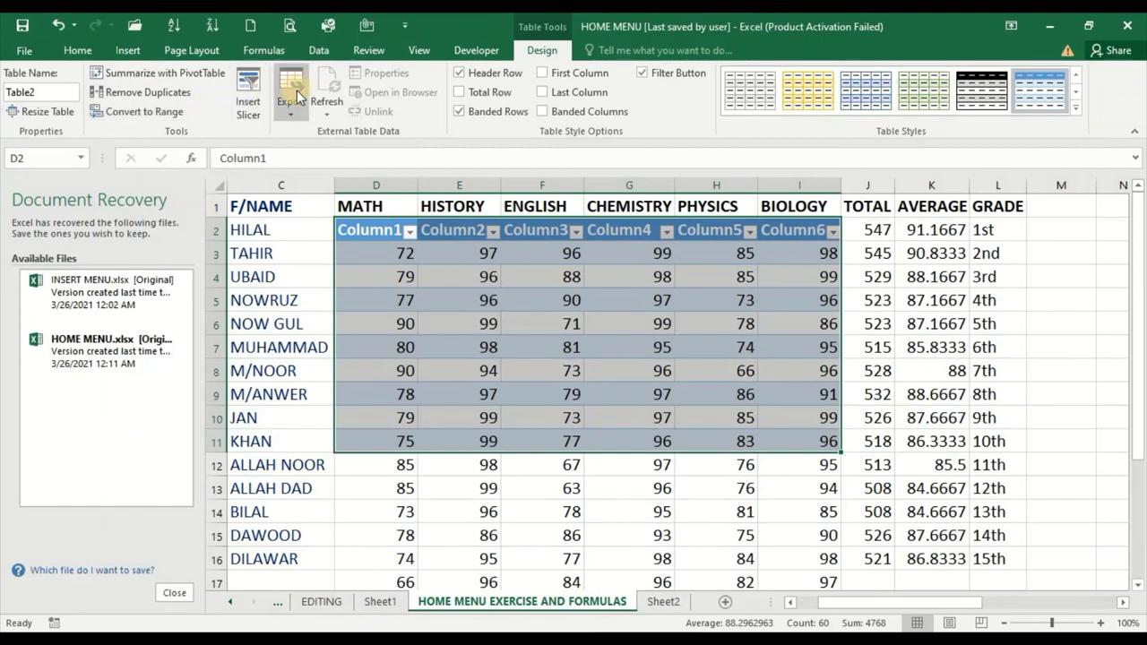
left_click(299, 95)
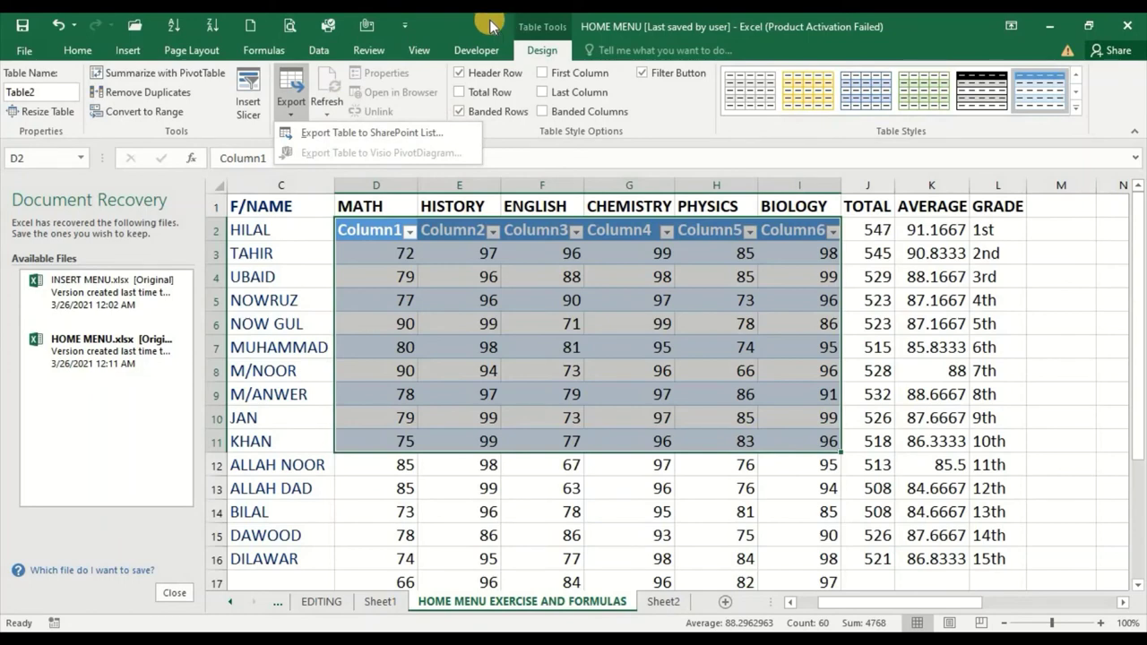
left_click(459, 20)
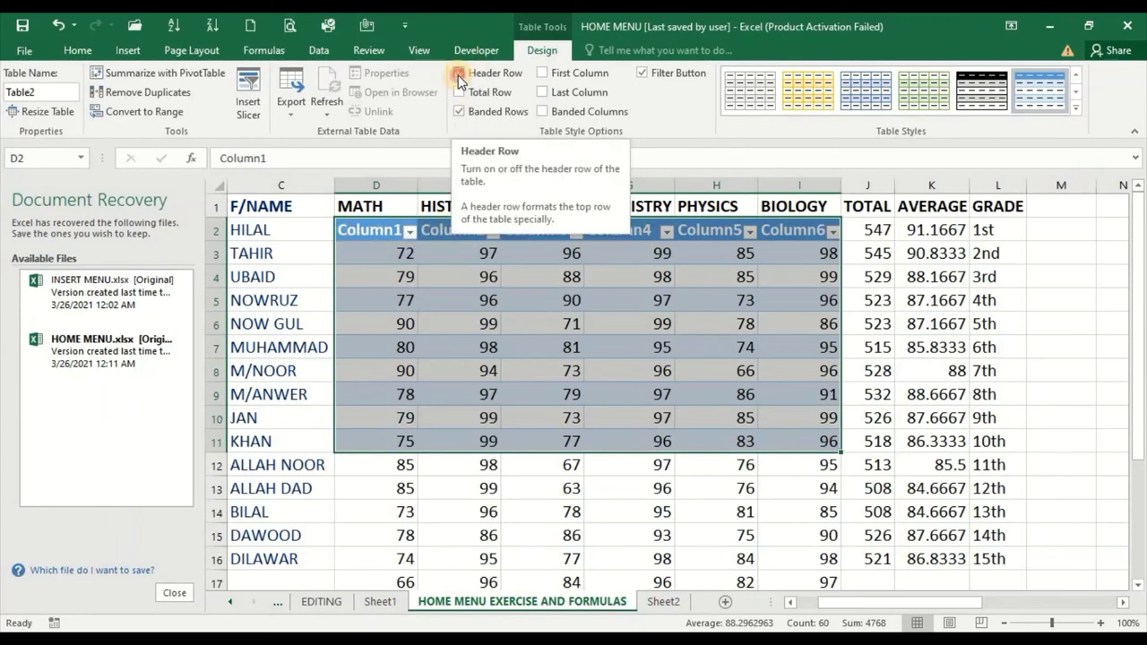
Toggle the header row off and on, then add and remove a total row
left_click(459, 78)
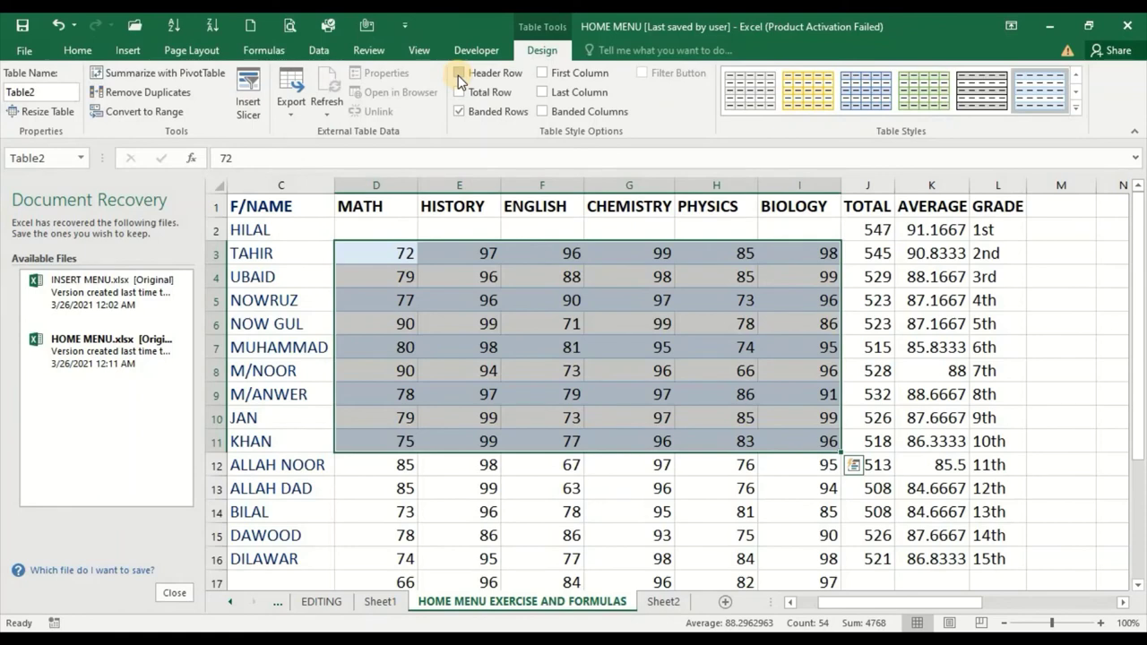
left_click(459, 73)
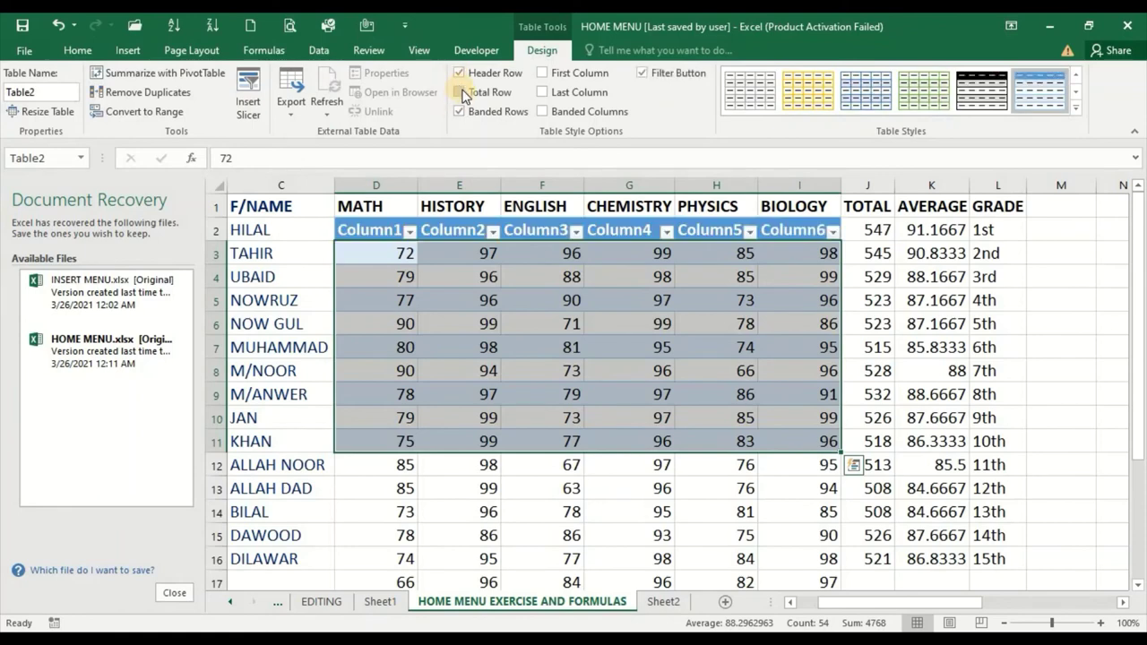
left_click(460, 92)
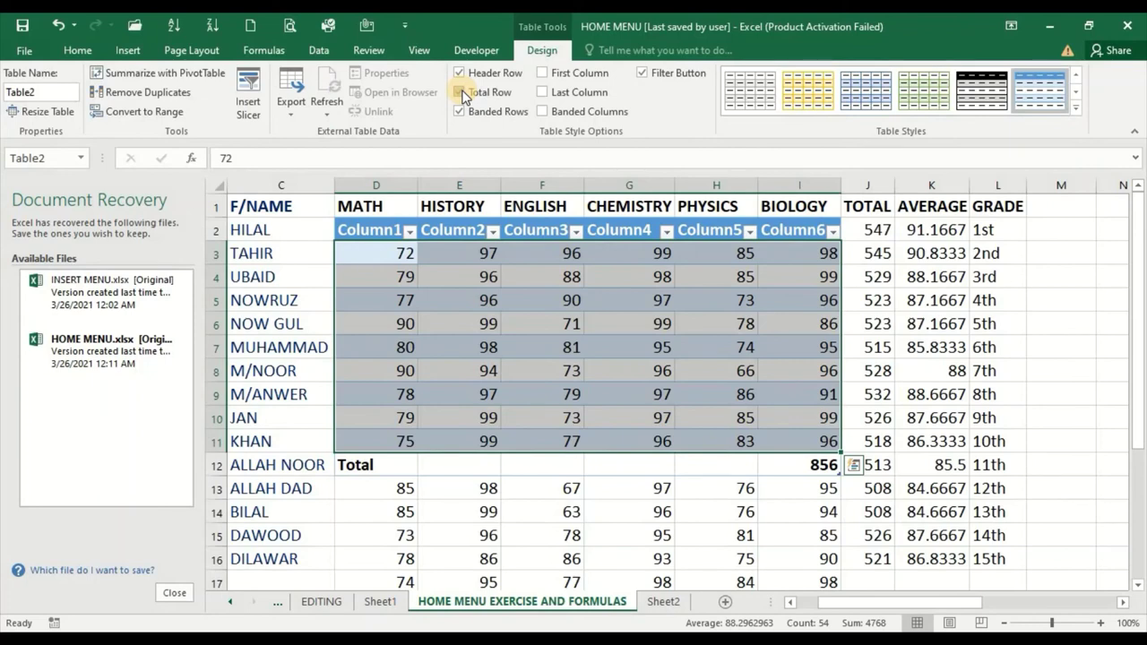
left_click(460, 92)
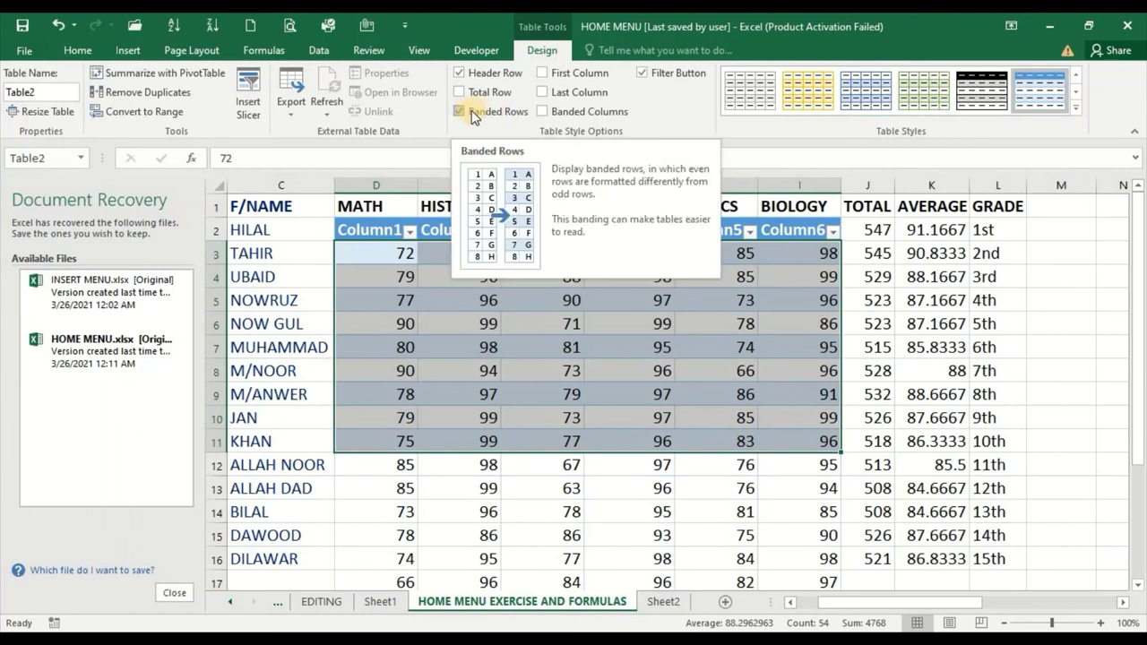
Switch Banded Rows on and off several times, ending with banding off
left_click(460, 111)
left_click(460, 112)
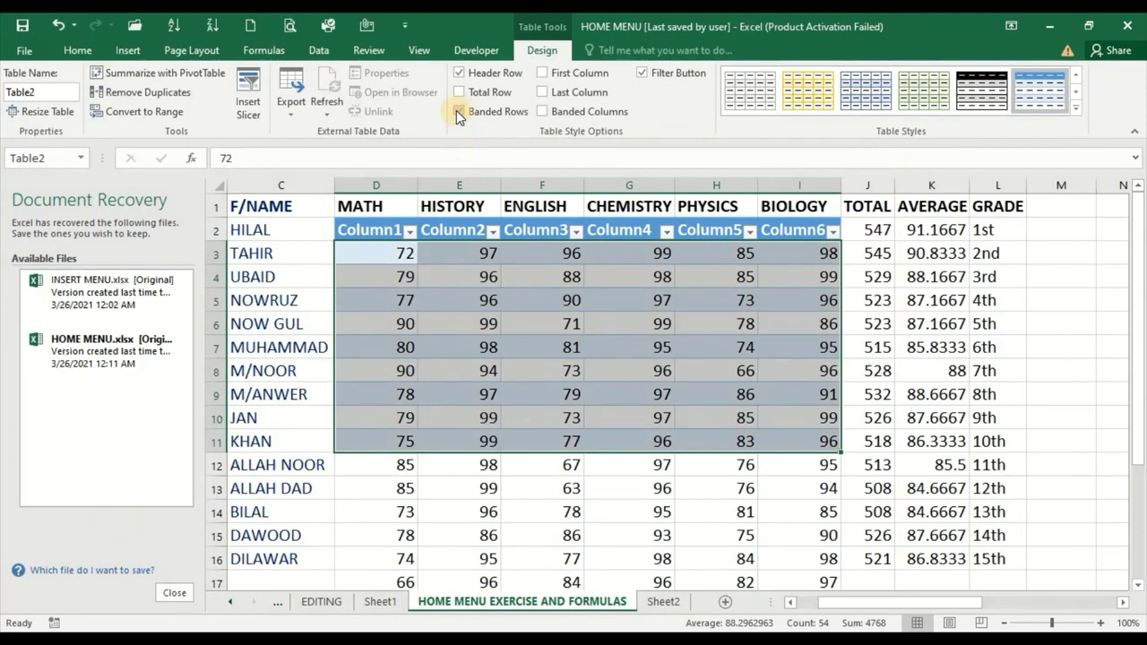
left_click(456, 110)
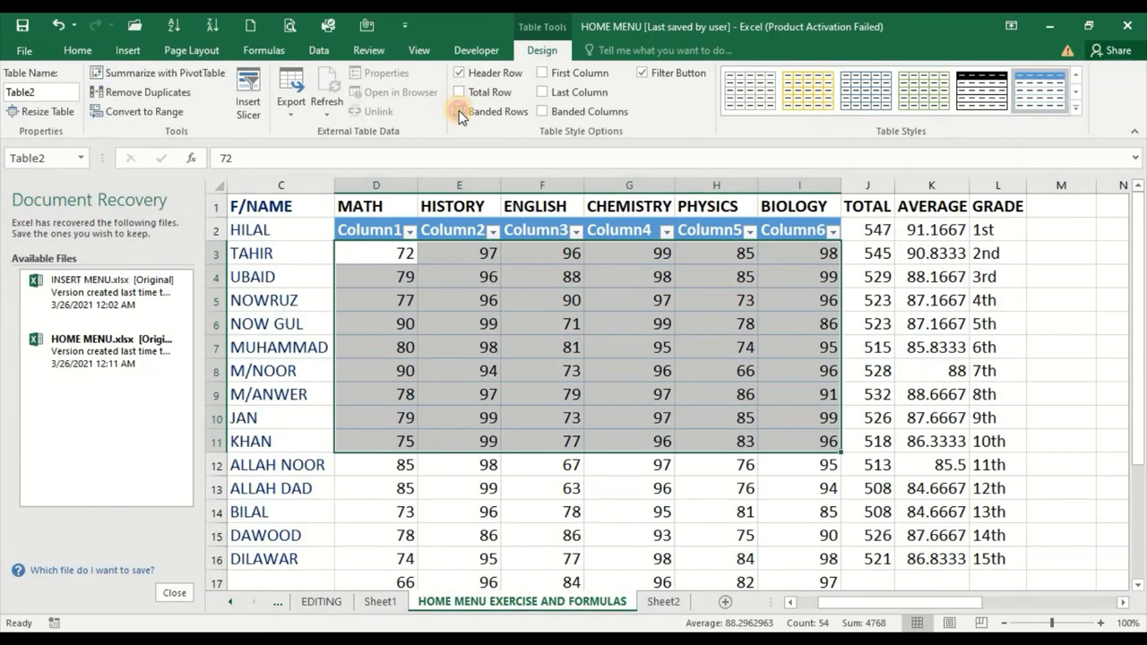
left_click(459, 110)
left_click(459, 110)
left_click(458, 110)
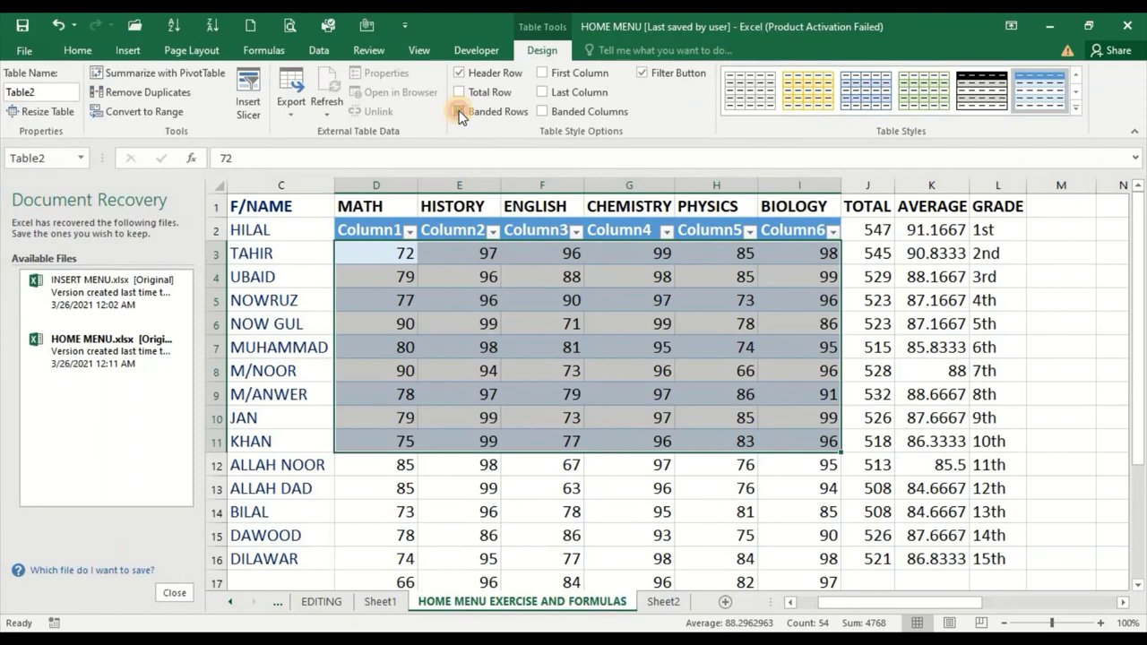
left_click(459, 110)
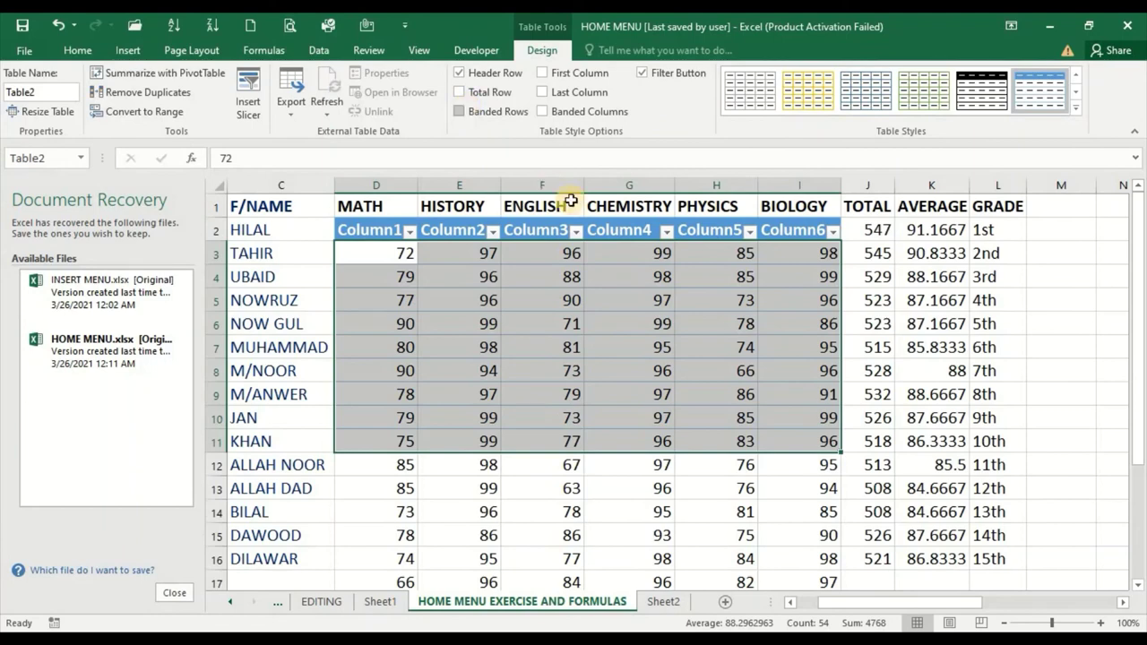
Turn Banded Rows back on and try First Column bolding, leaving it off
left_click(461, 113)
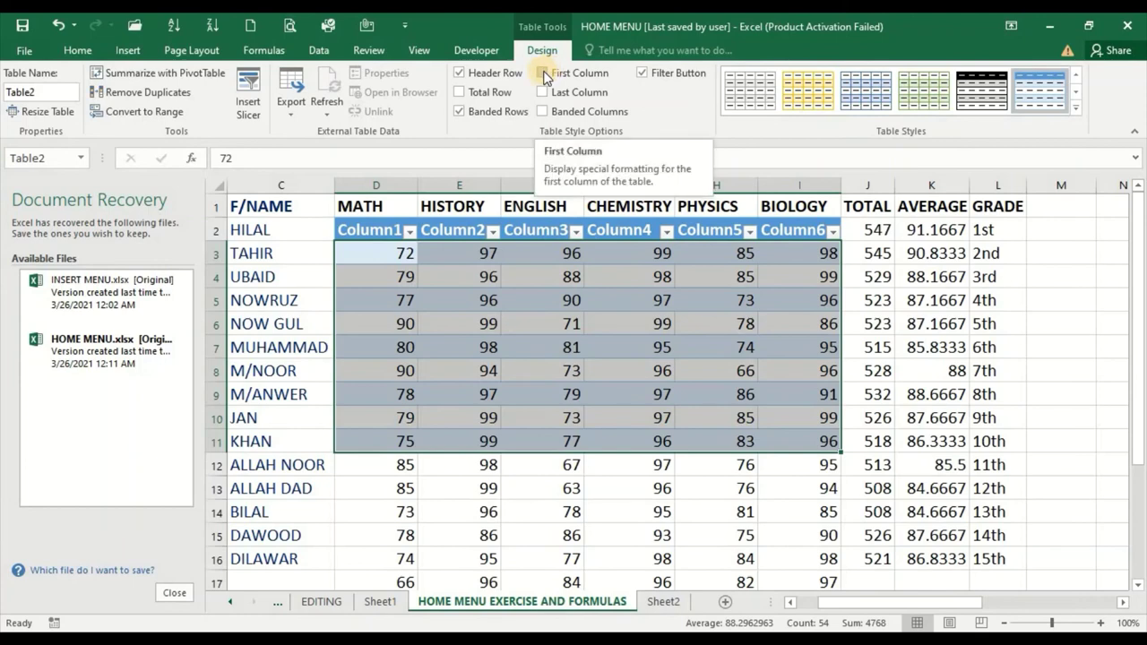
left_click(544, 73)
left_click(544, 73)
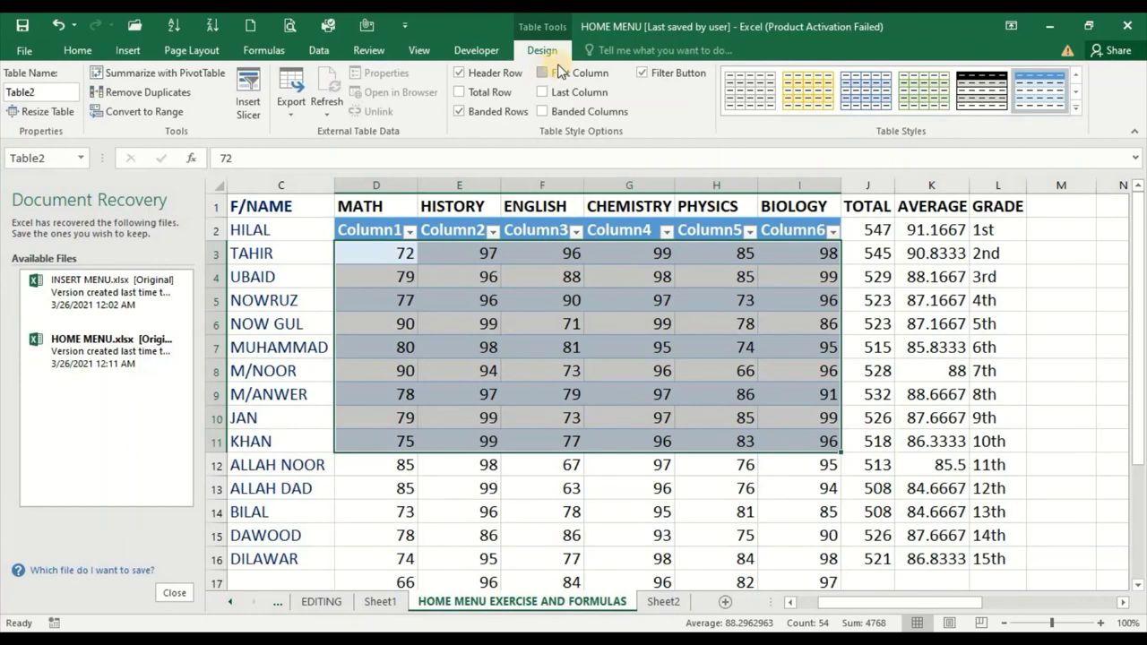
left_click(544, 73)
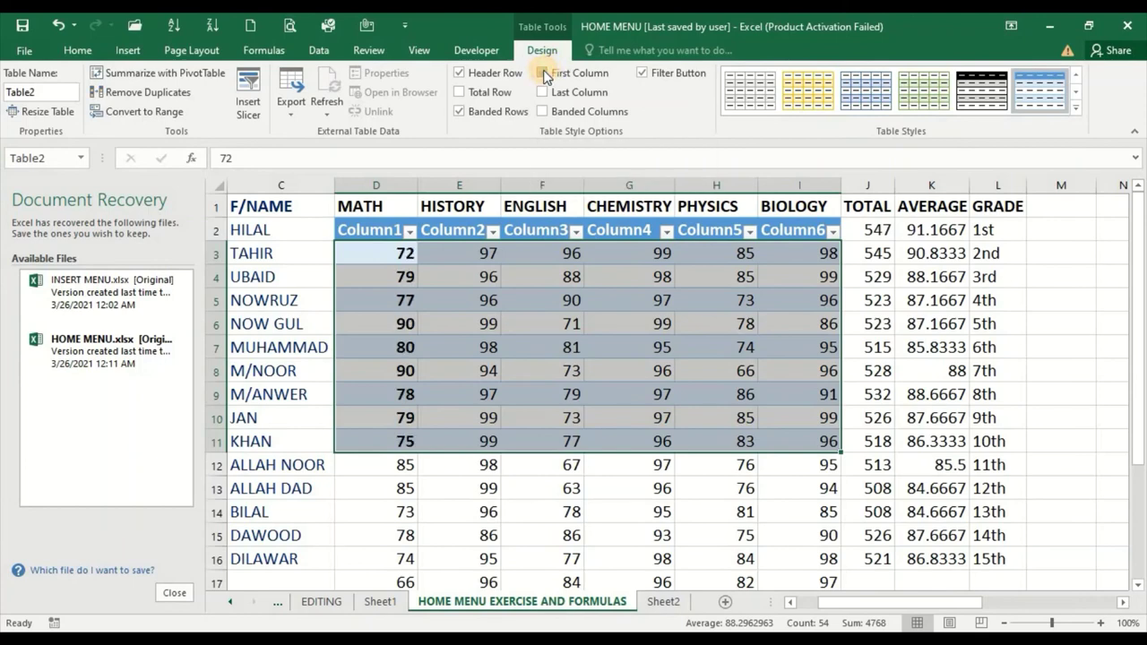
left_click(544, 74)
Try Last Column and Banded Columns options, leaving both unchecked
left_click(544, 92)
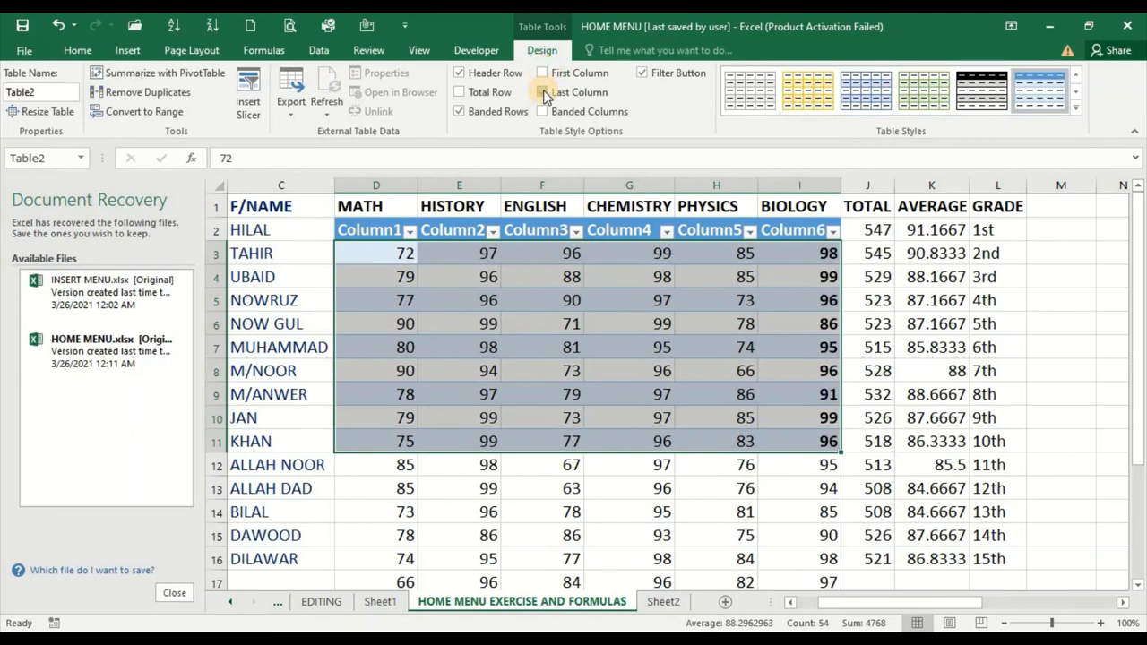
left_click(544, 92)
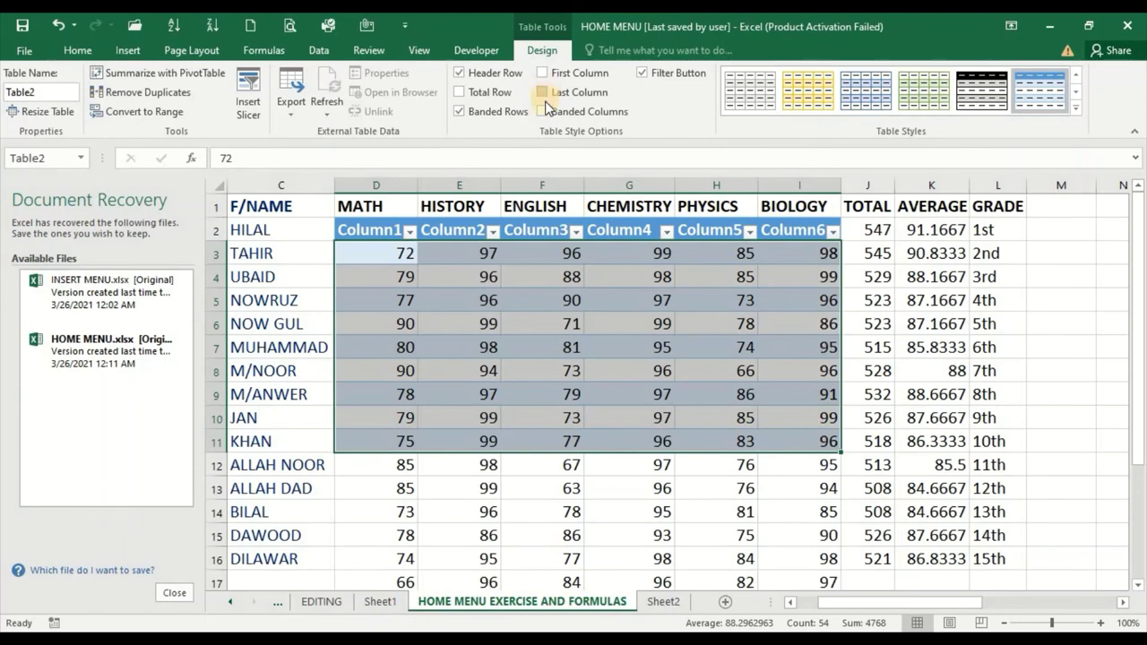
left_click(543, 112)
left_click(542, 112)
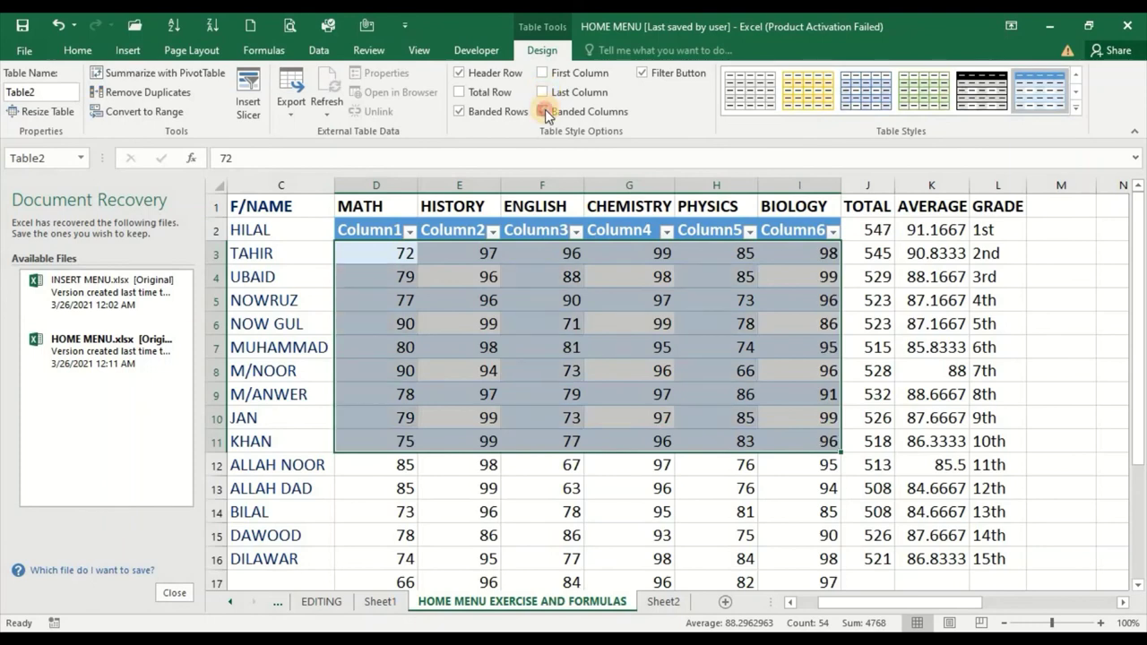
left_click(543, 112)
left_click(542, 111)
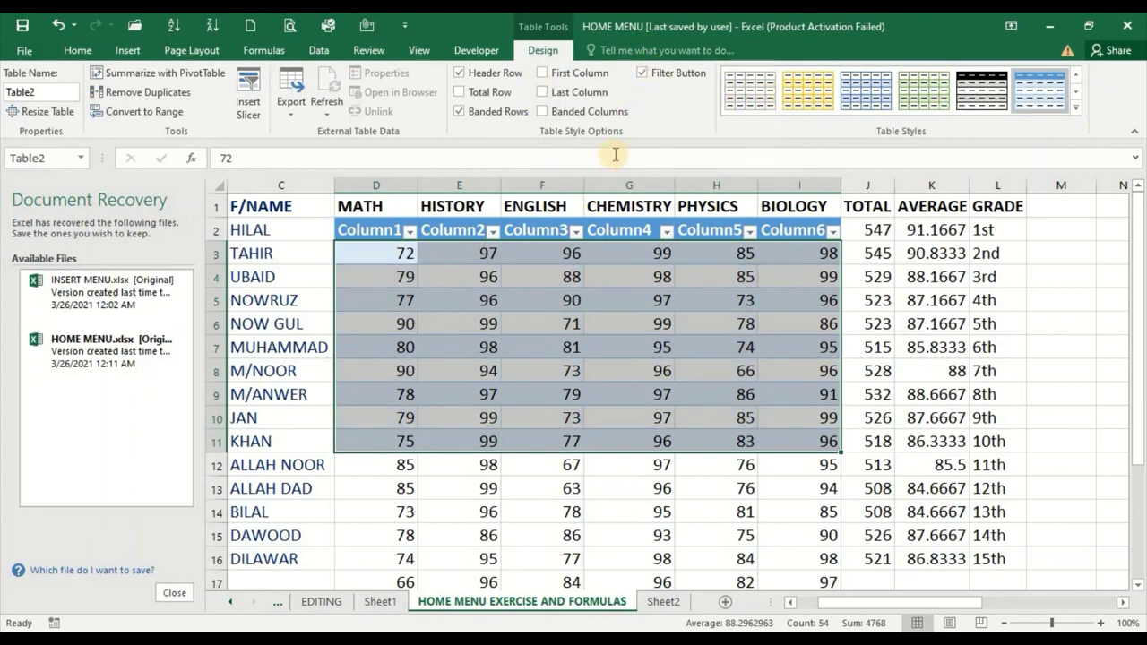
Try plain light, green light and blue medium styles, then apply a green Medium table style
left_click(740, 93)
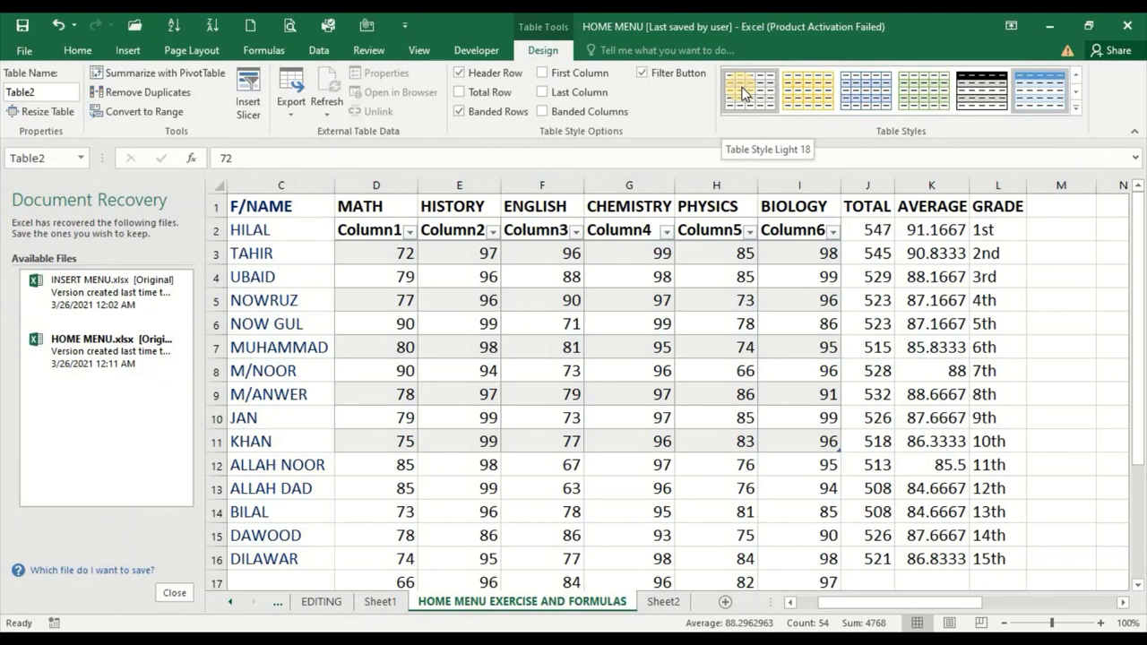
left_click(742, 93)
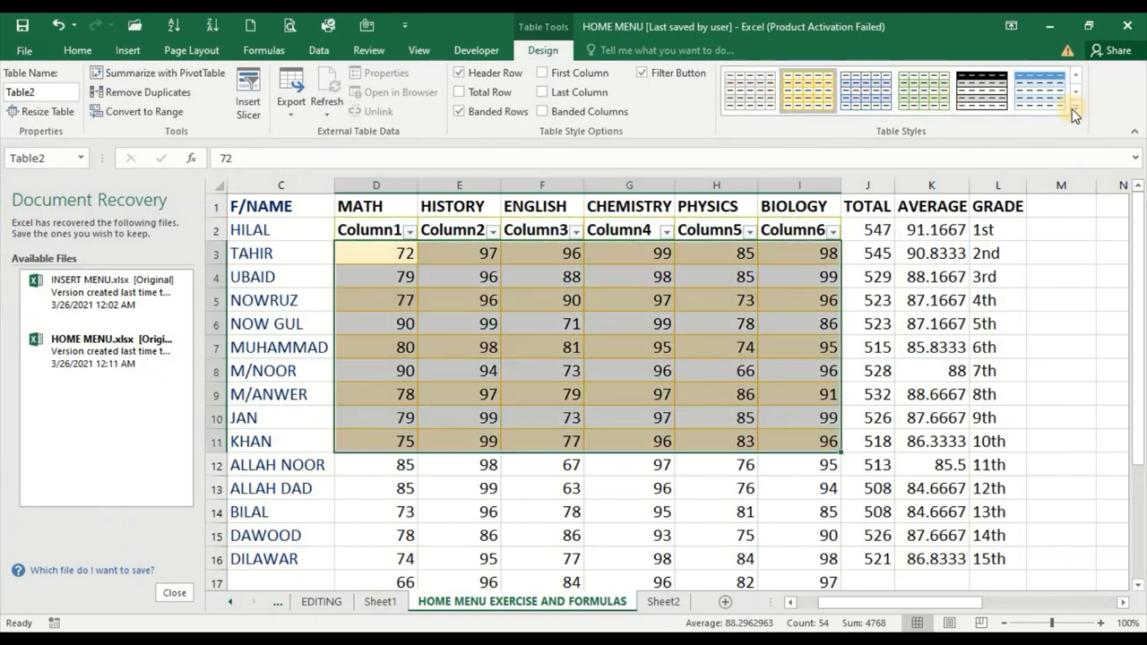
left_click(1076, 108)
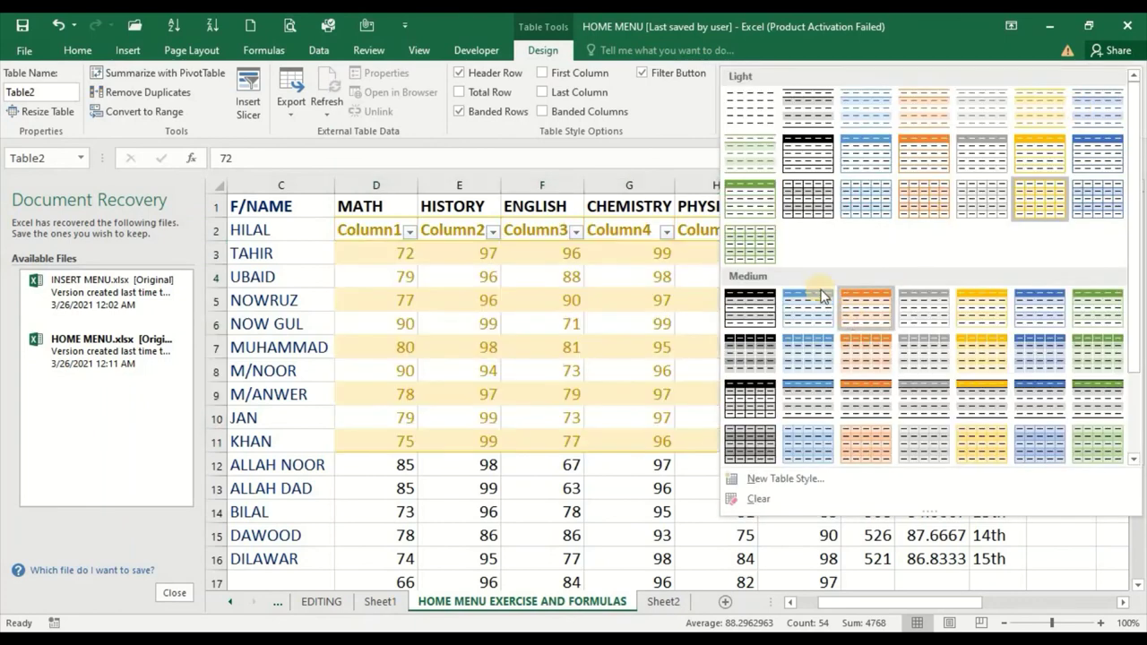
left_click(742, 195)
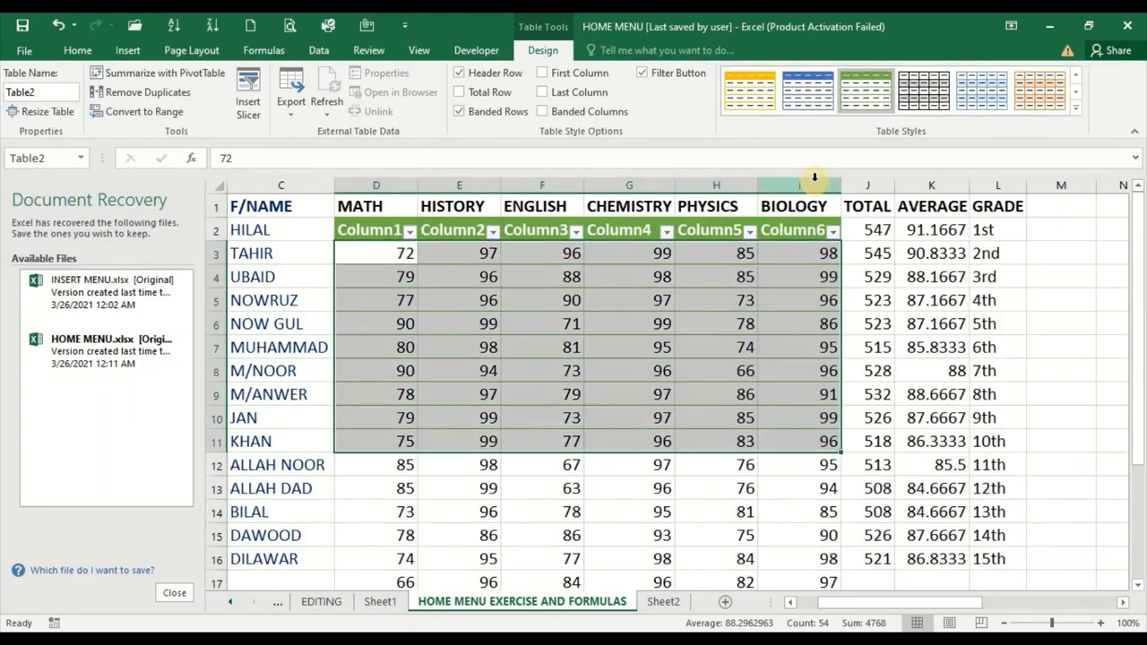
left_click(1076, 107)
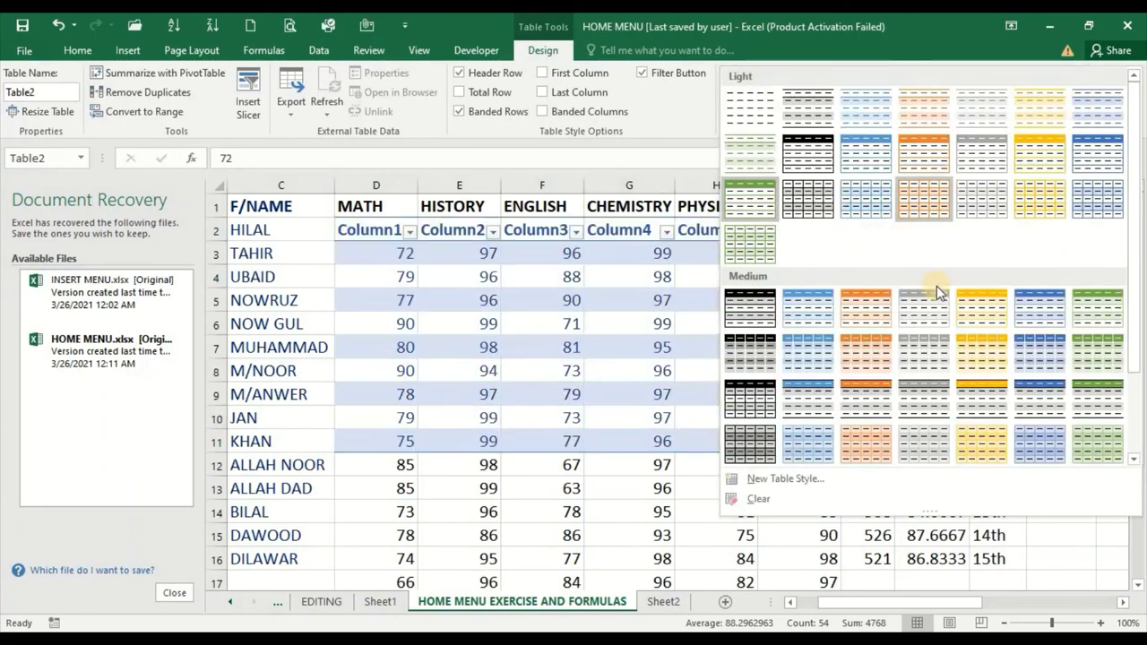
left_click(1050, 307)
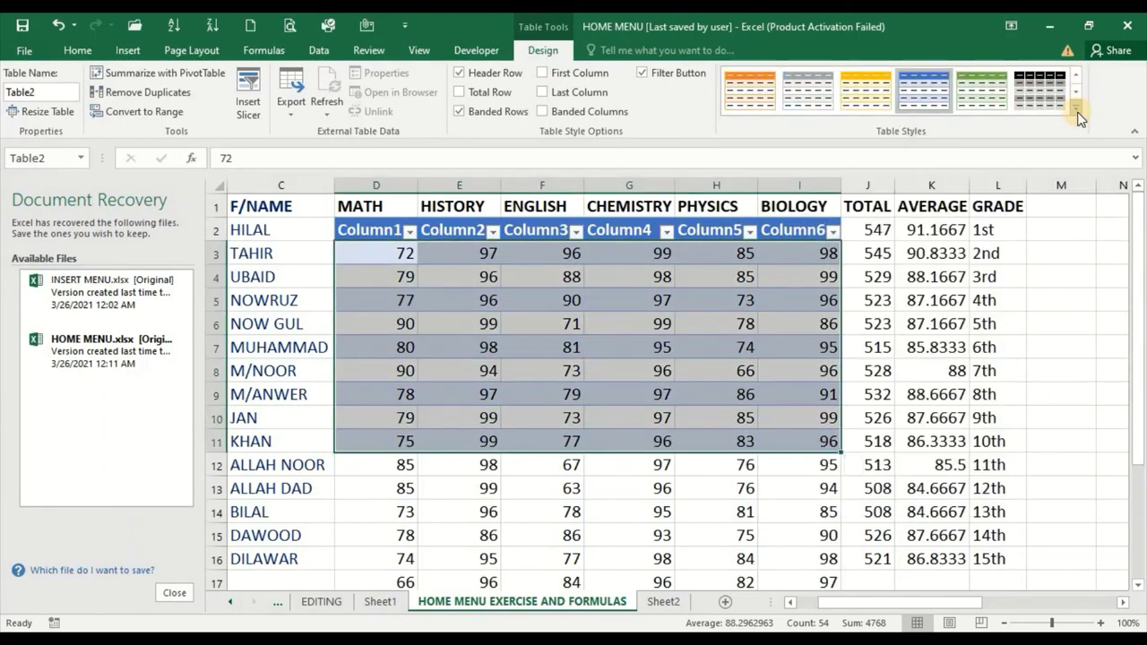
left_click(1076, 106)
left_click(1080, 355)
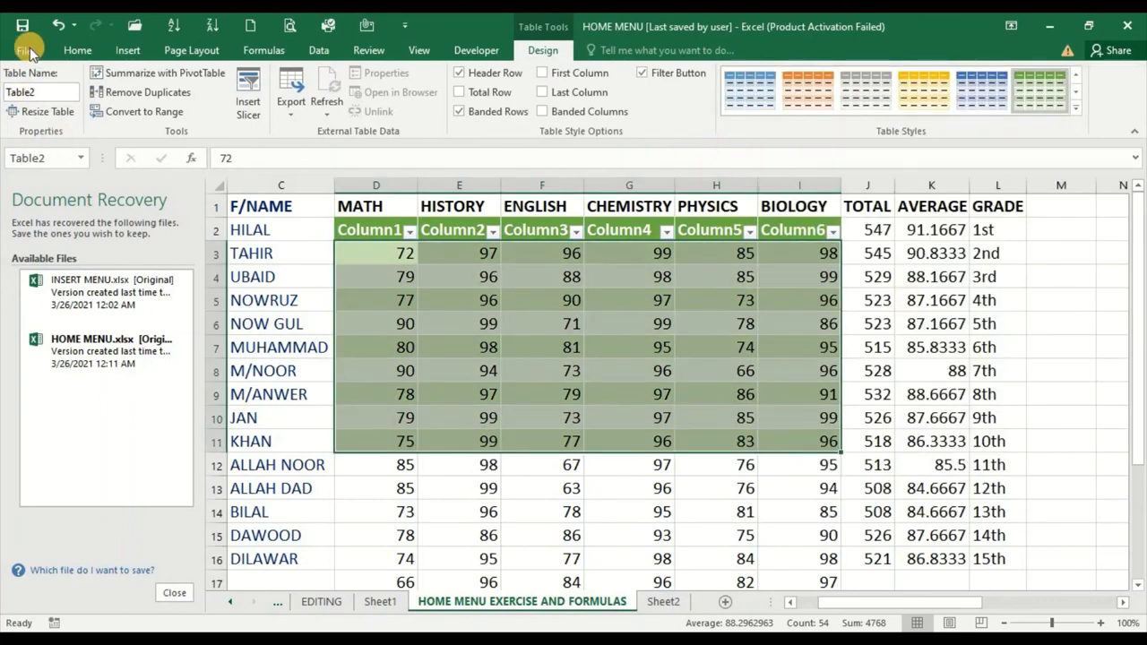
Switch to the Insert tab and select cell E7 to view the green-styled Table2
left_click(120, 50)
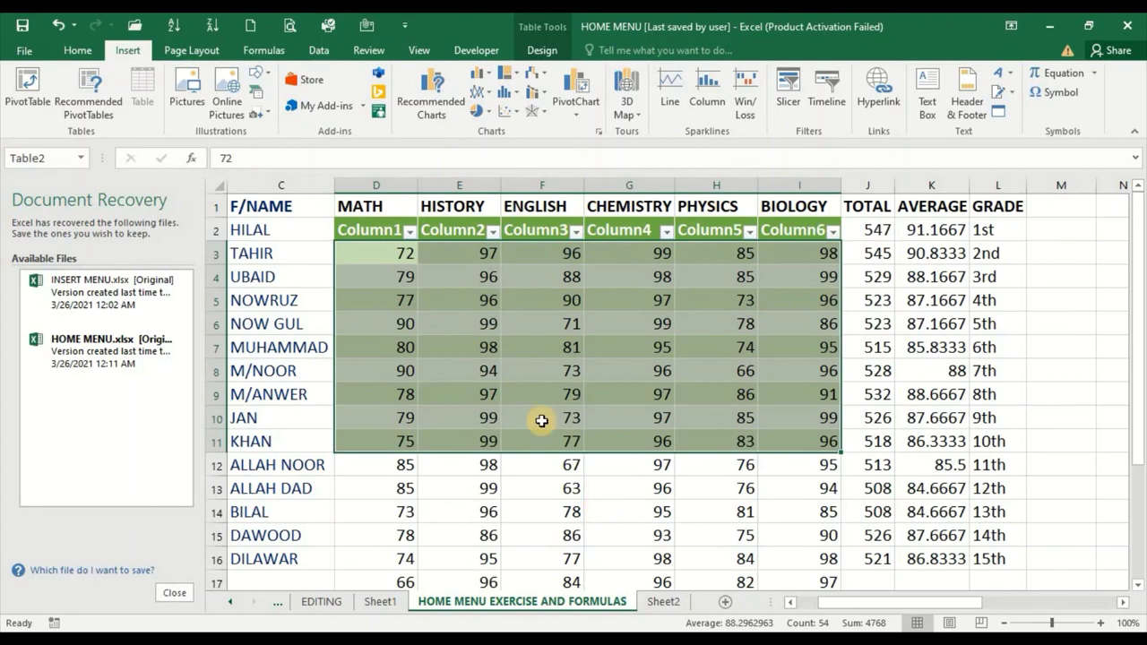
left_click(474, 339)
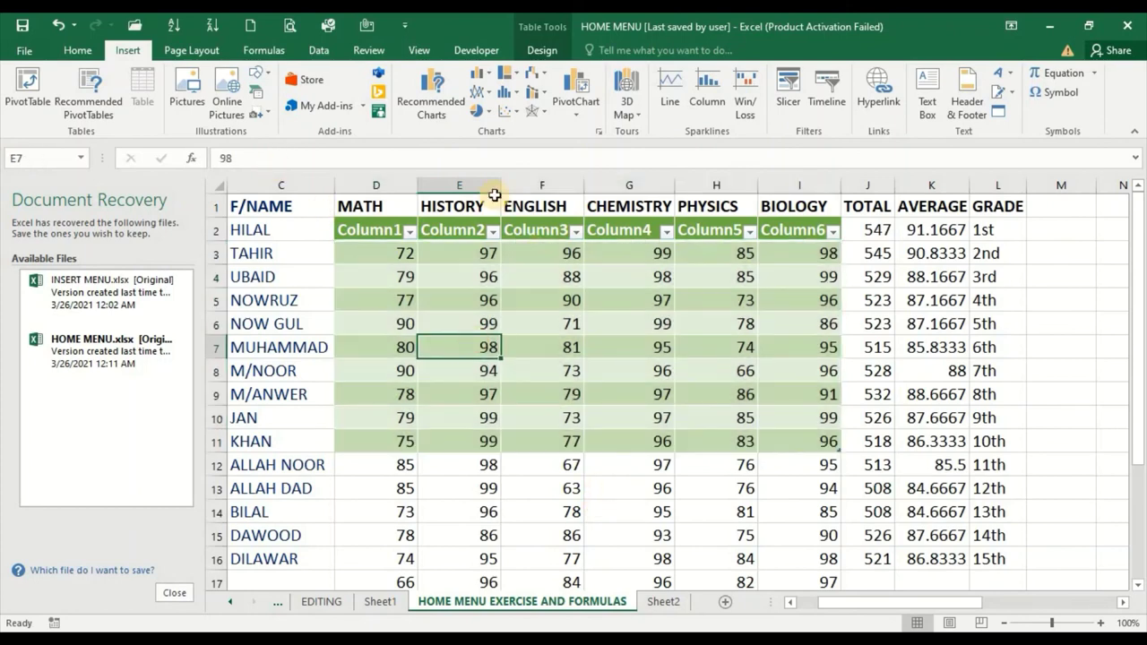